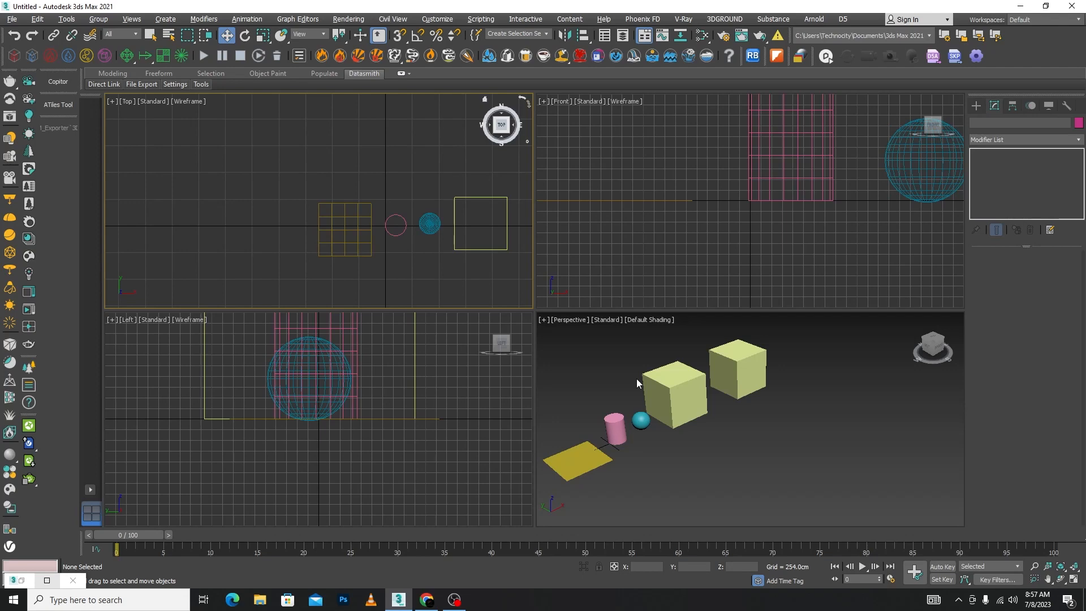
- Assign the brick-textured VRayMtl "Material #25" from the Slate Material Editor to all five objects in the scene
middle_drag(780, 418, 800, 435)
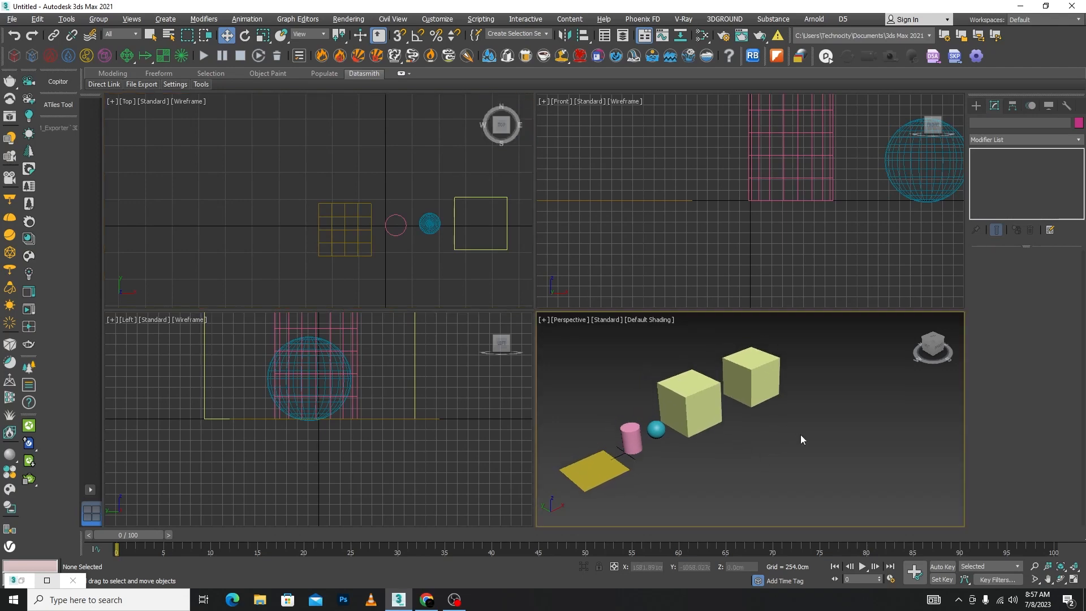
key(m)
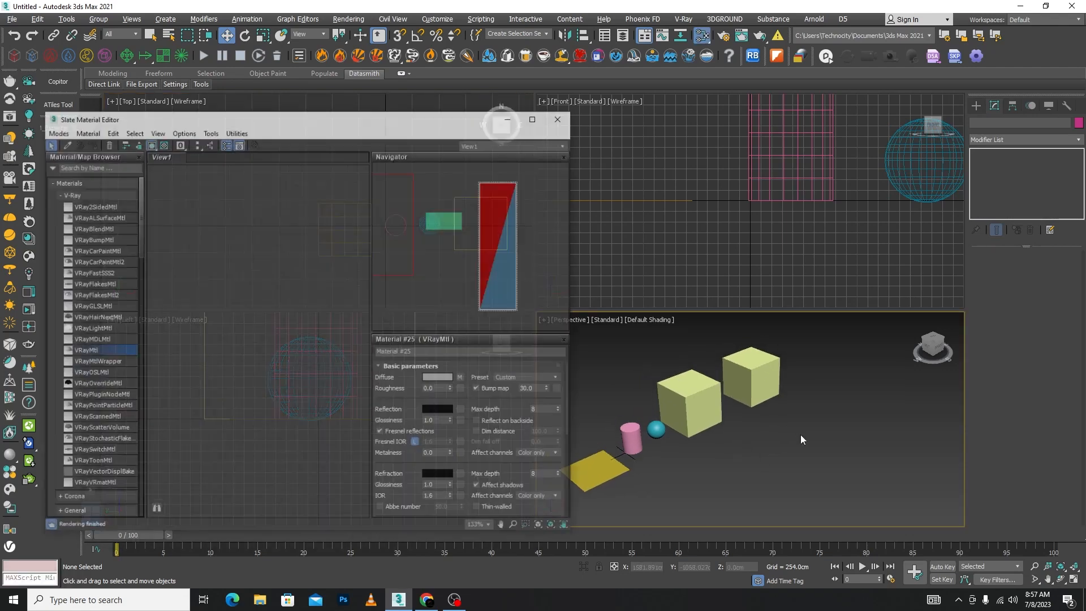
scroll(251, 271, up, 8)
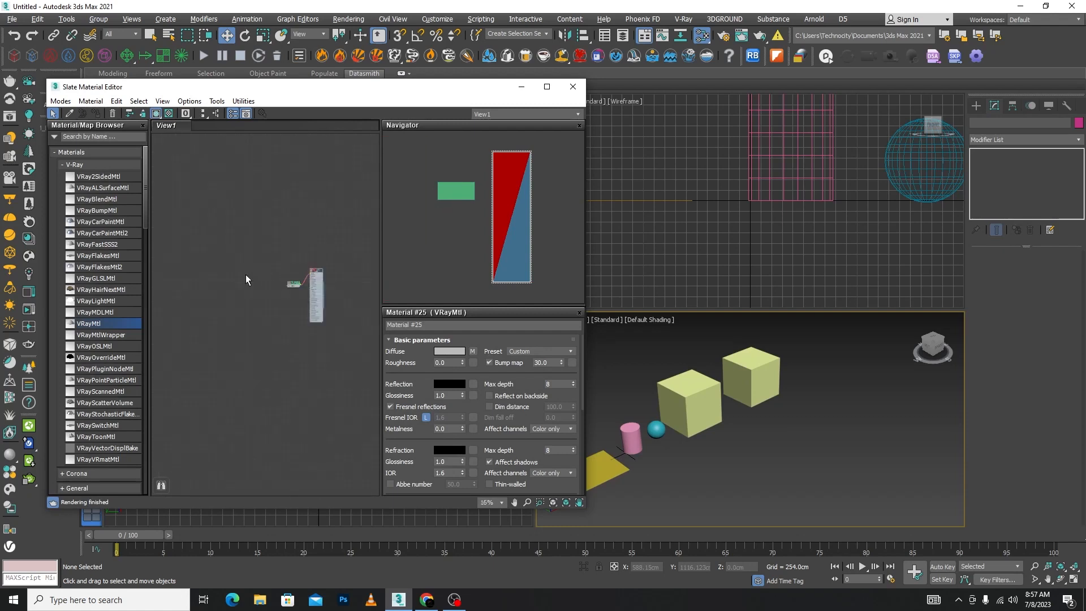
scroll(252, 261, down, 3)
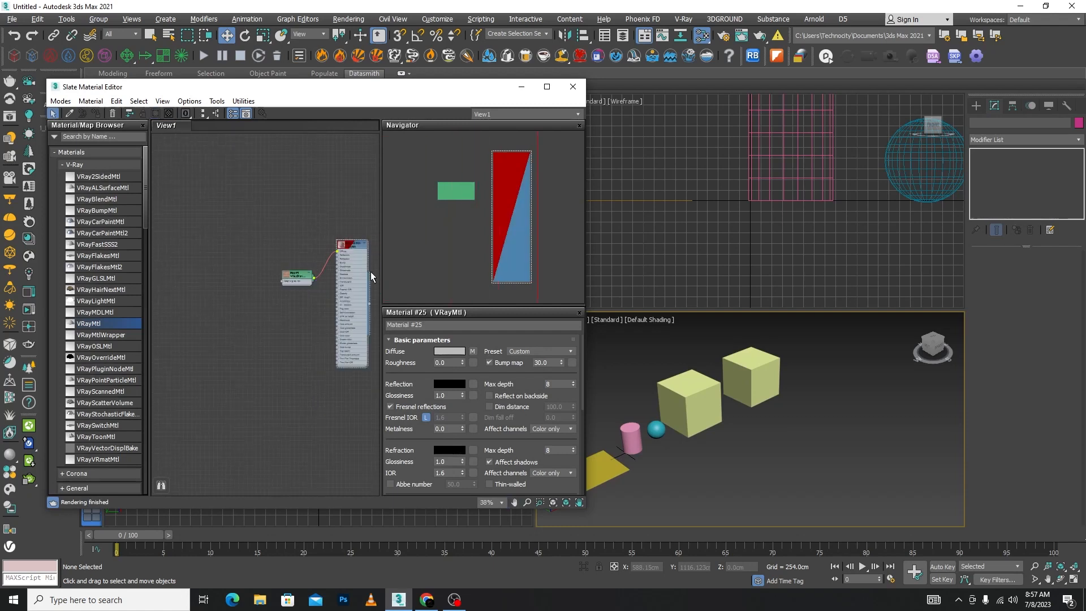
middle_drag(782, 441, 839, 420)
scroll(865, 424, down, 3)
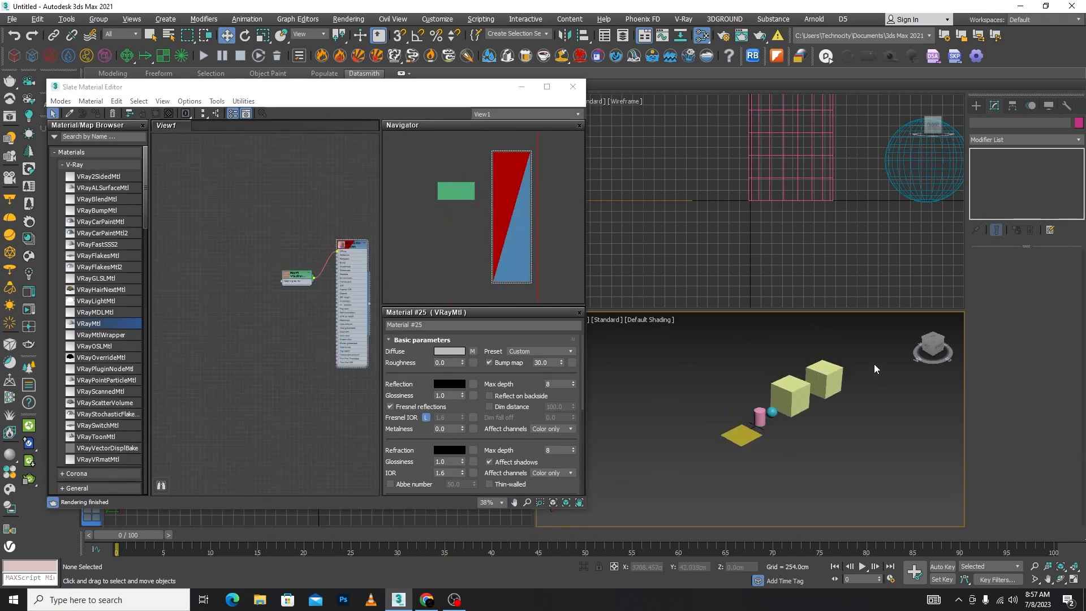
drag(873, 364, 682, 487)
scroll(357, 253, up, 2)
scroll(356, 249, up, 3)
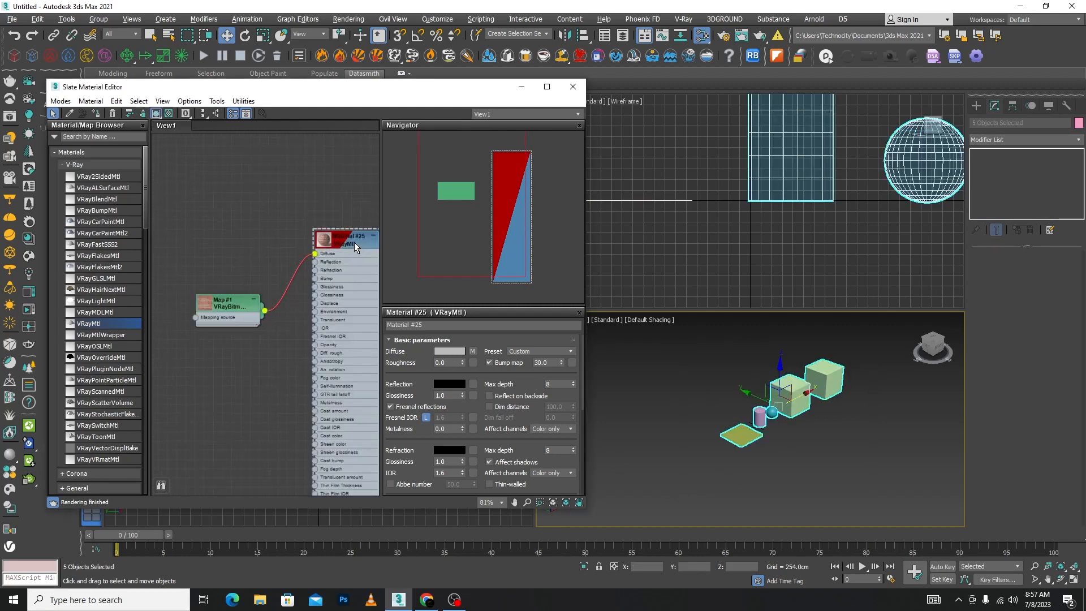
click(102, 114)
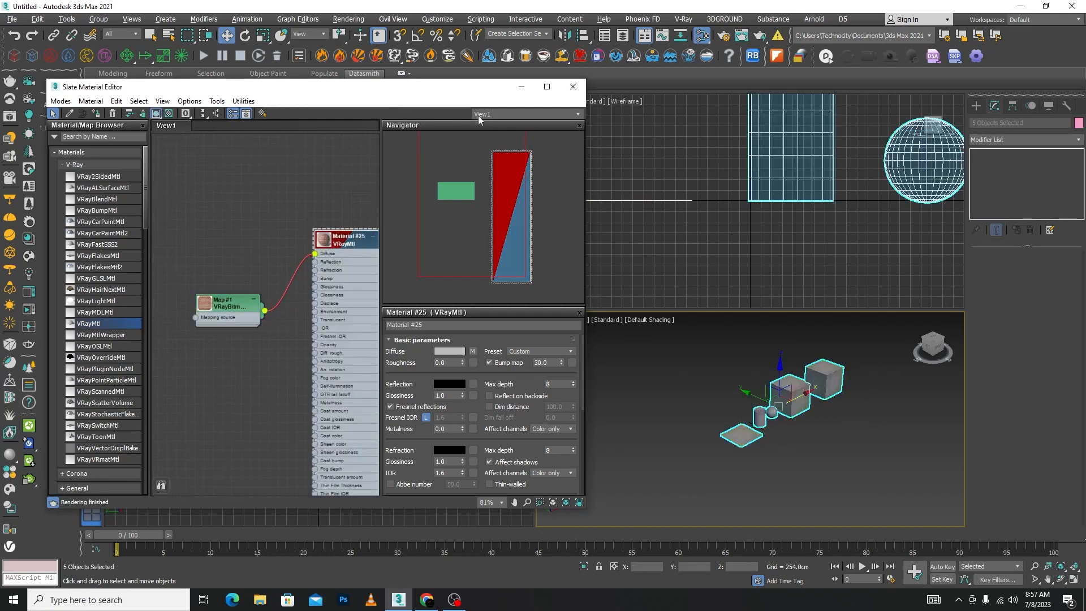
click(573, 86)
- Maximize the Perspective viewport to show all five objects and clear the selection
scroll(815, 426, up, 3)
scroll(815, 423, up, 3)
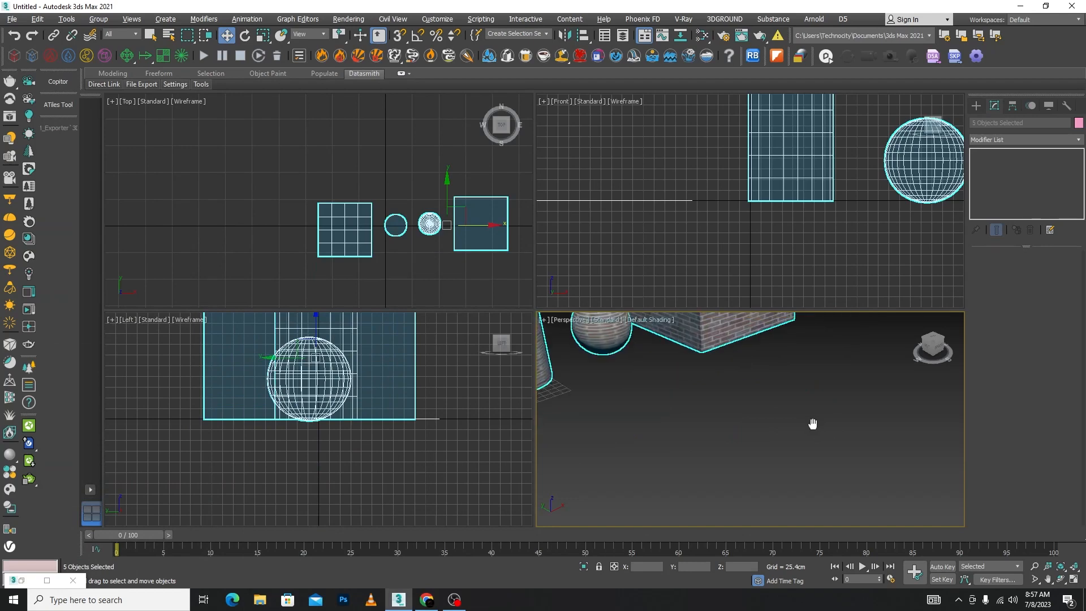
key(alt+w)
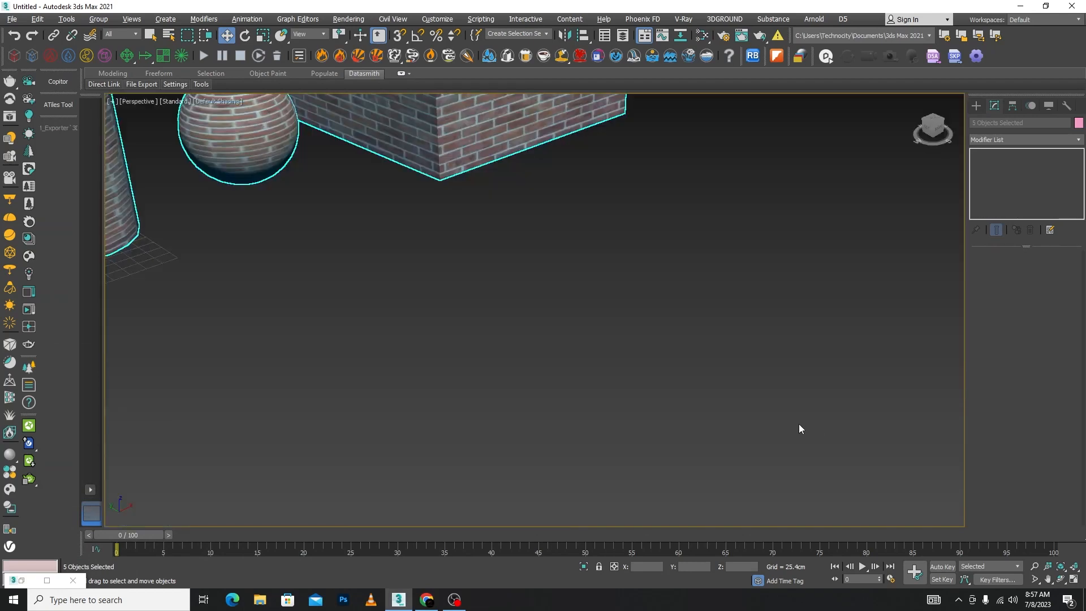
scroll(771, 486, down, 5)
scroll(625, 365, up, 2)
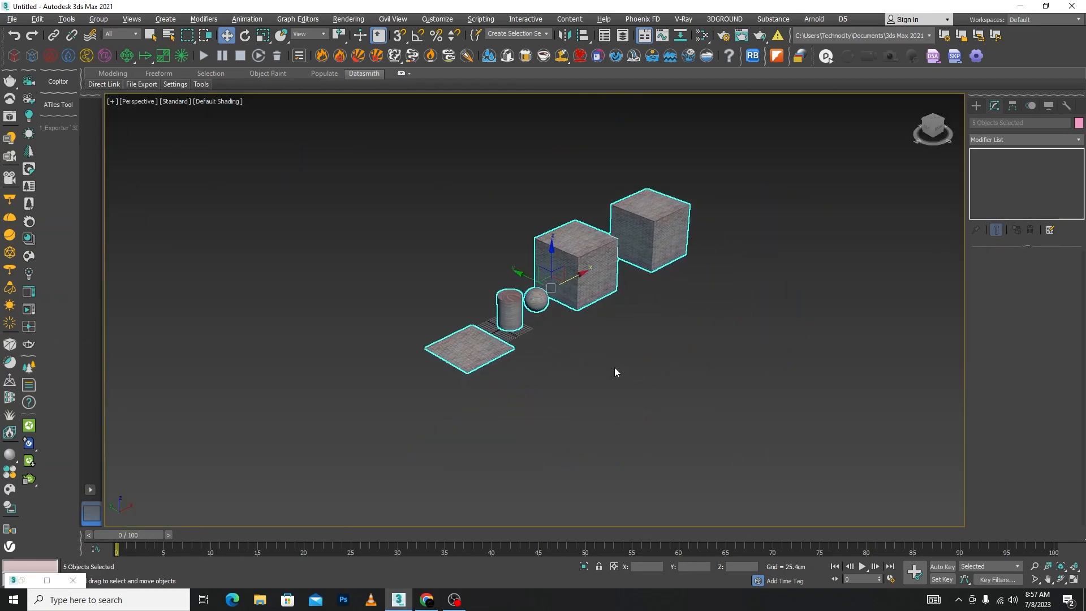
click(543, 342)
- Examine how the brick texture maps onto the plane, cylinder, sphere and boxes
scroll(542, 340, up, 5)
scroll(700, 252, down, 6)
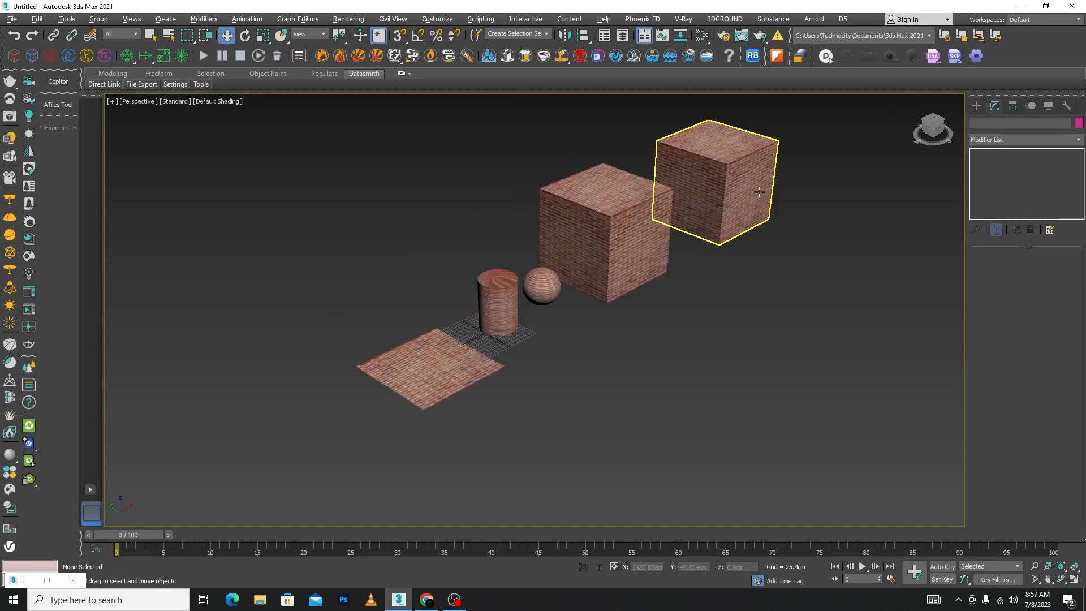
scroll(724, 186, up, 2)
scroll(498, 341, up, 2)
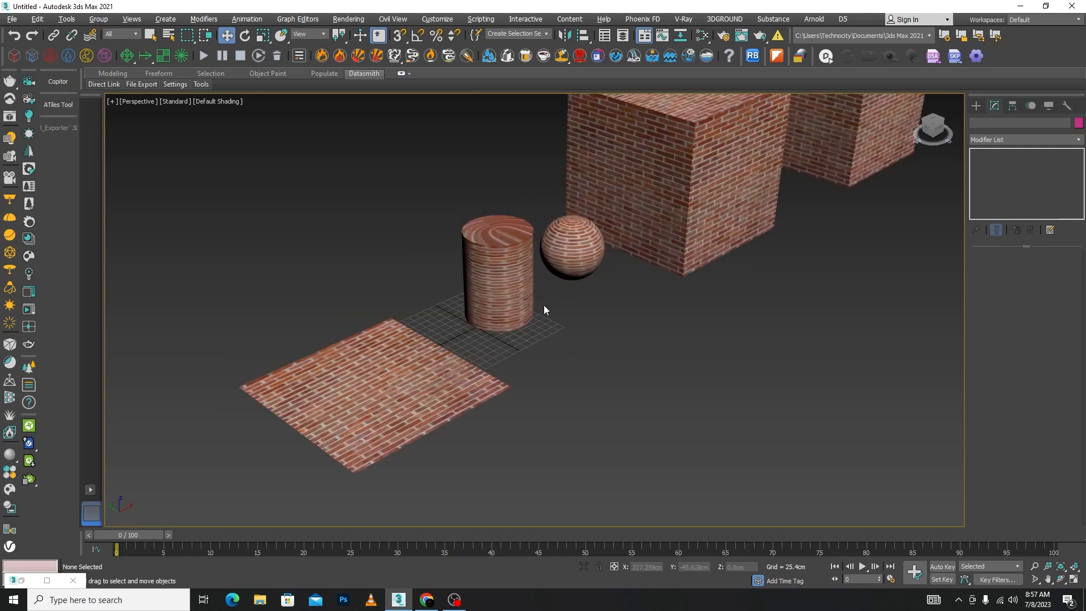
scroll(548, 346, down, 3)
scroll(670, 380, up, 1)
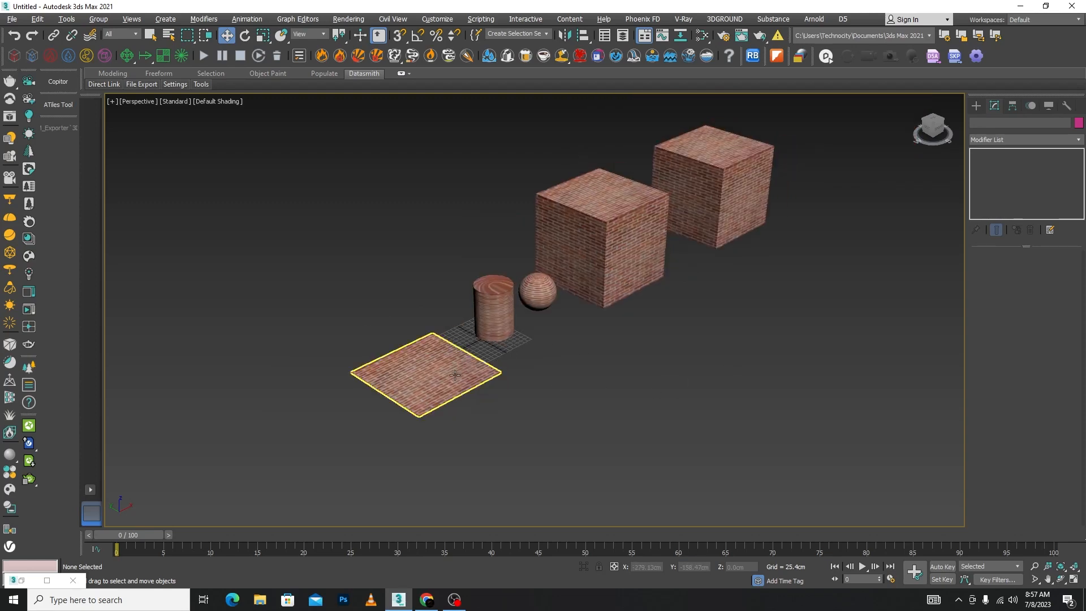
scroll(446, 376, up, 4)
scroll(458, 374, down, 3)
scroll(455, 370, up, 3)
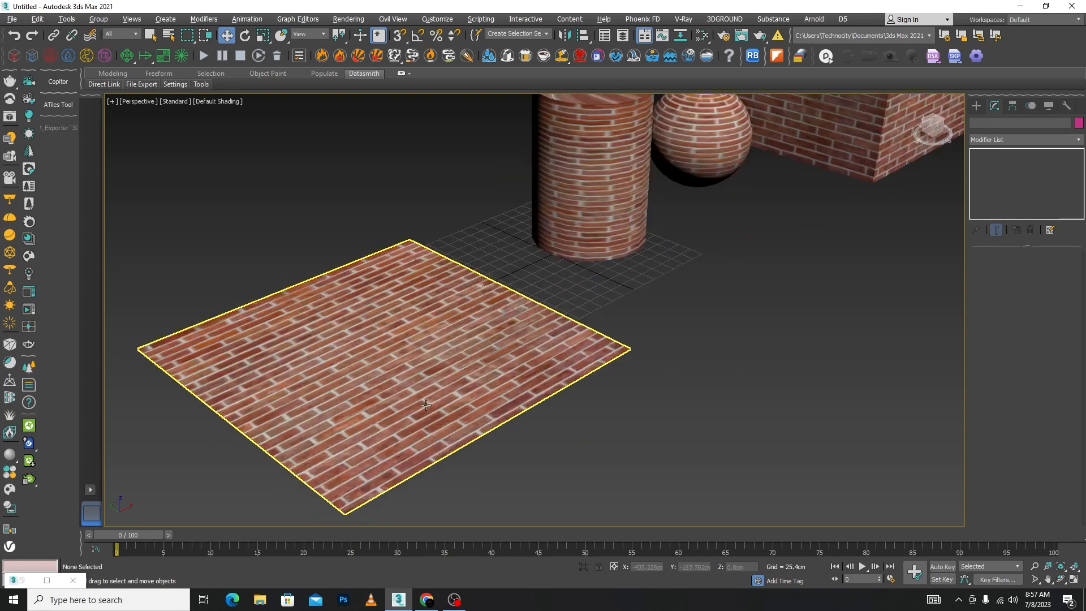
- Add a UVW Map modifier to the brick plane
click(426, 406)
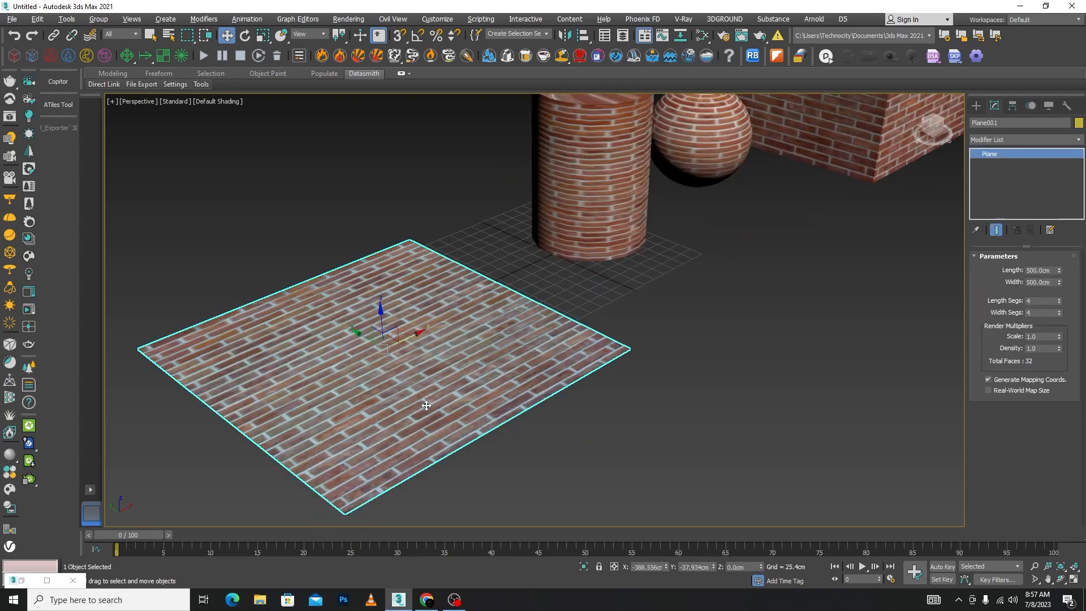
click(1079, 139)
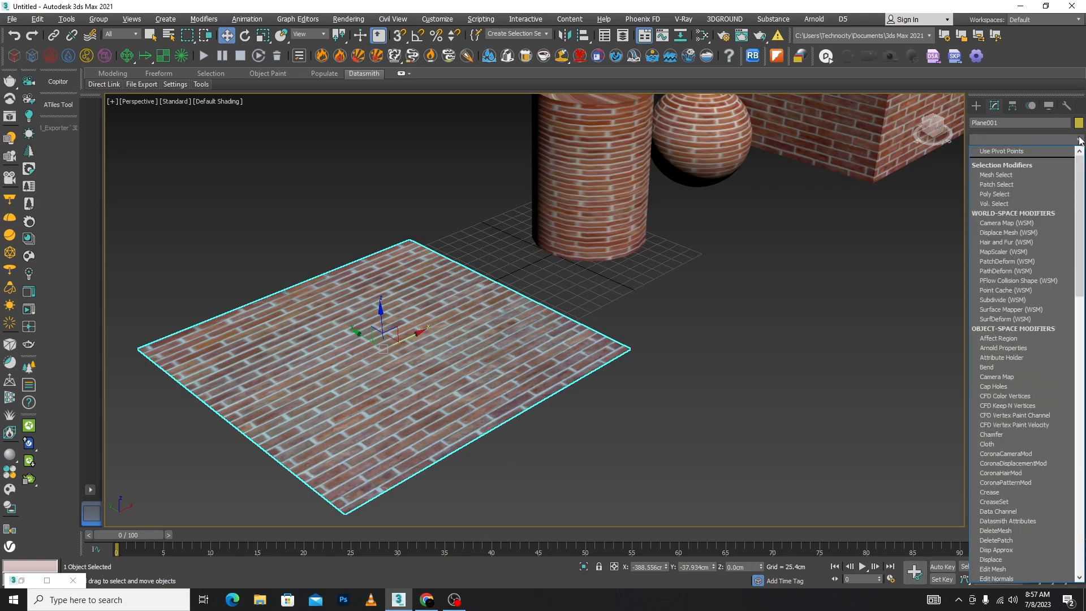
key(u)
key(u)
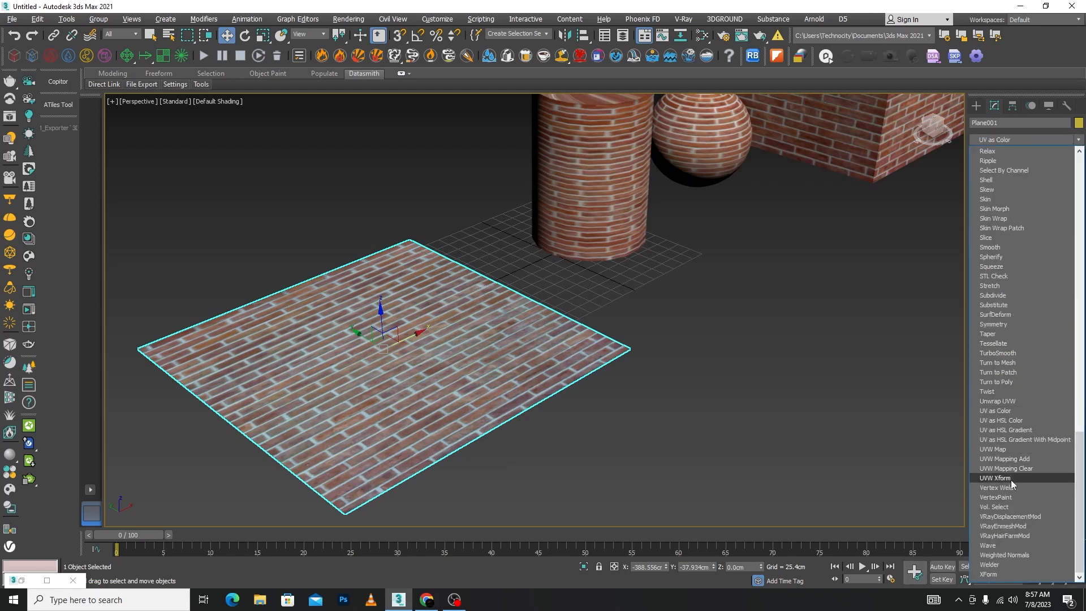
click(1005, 450)
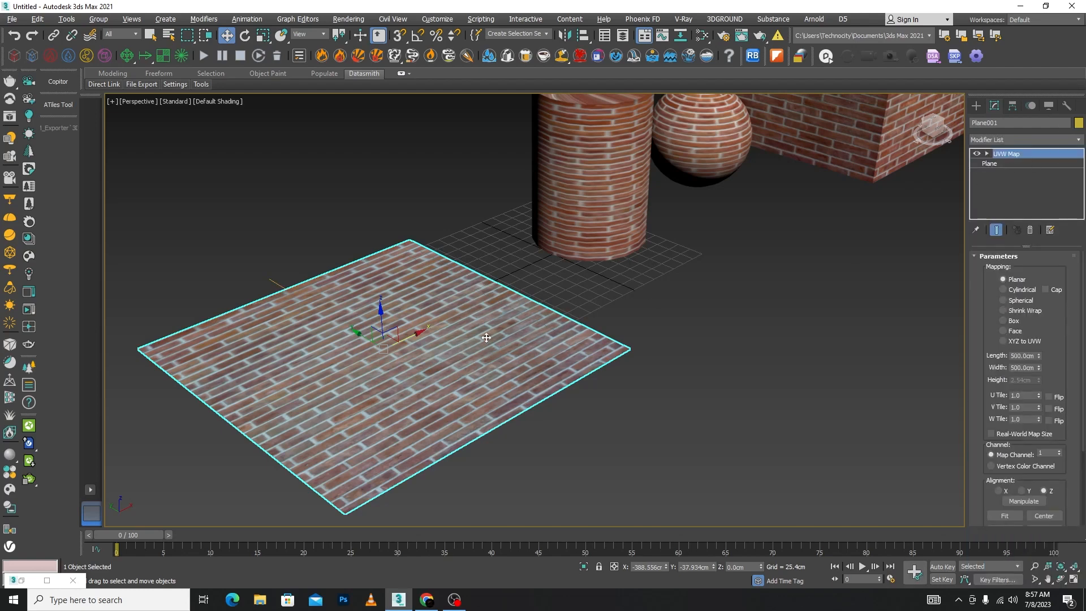
scroll(566, 334, down, 3)
scroll(570, 370, up, 3)
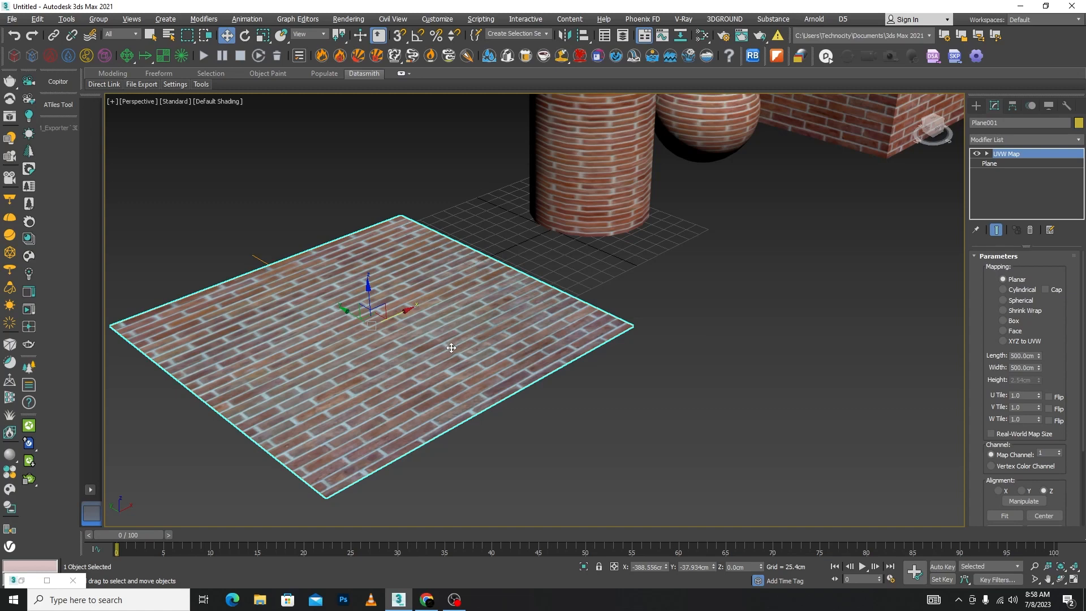
scroll(450, 347, down, 2)
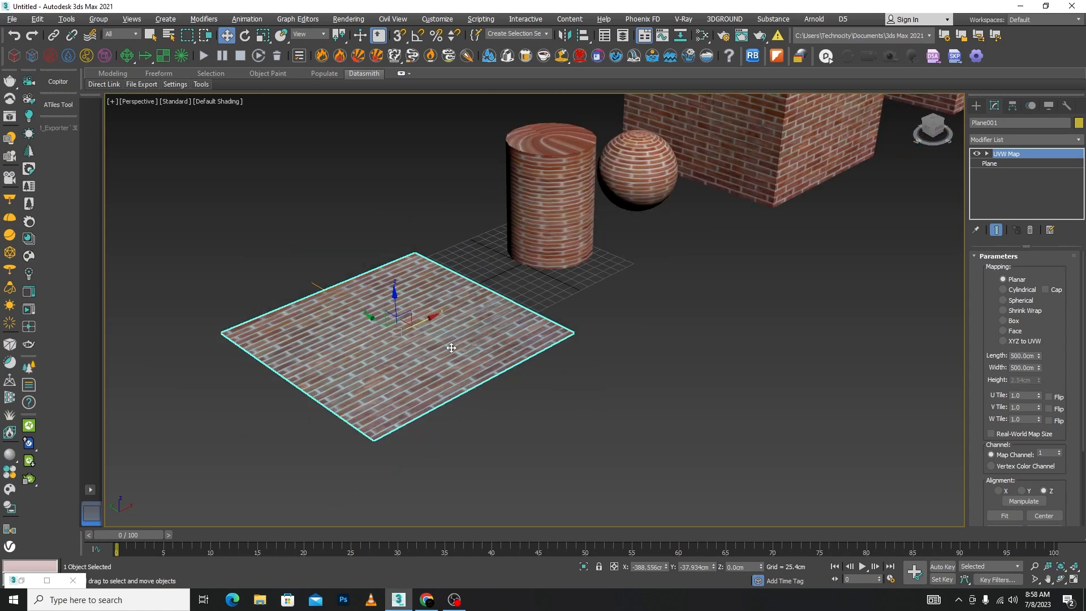
scroll(427, 374, up, 2)
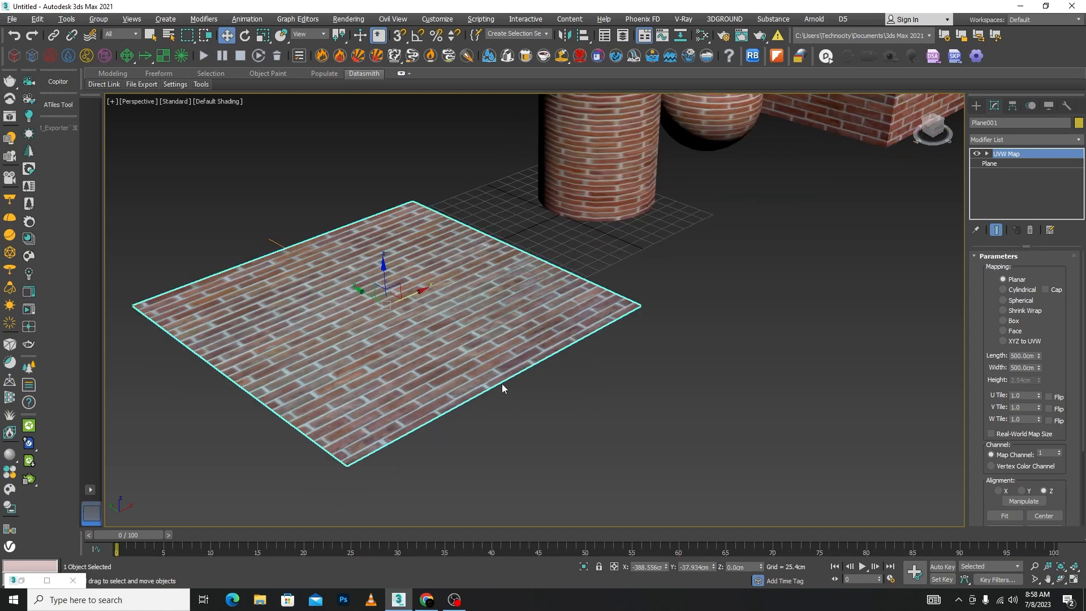
click(588, 377)
middle_drag(589, 377, 607, 389)
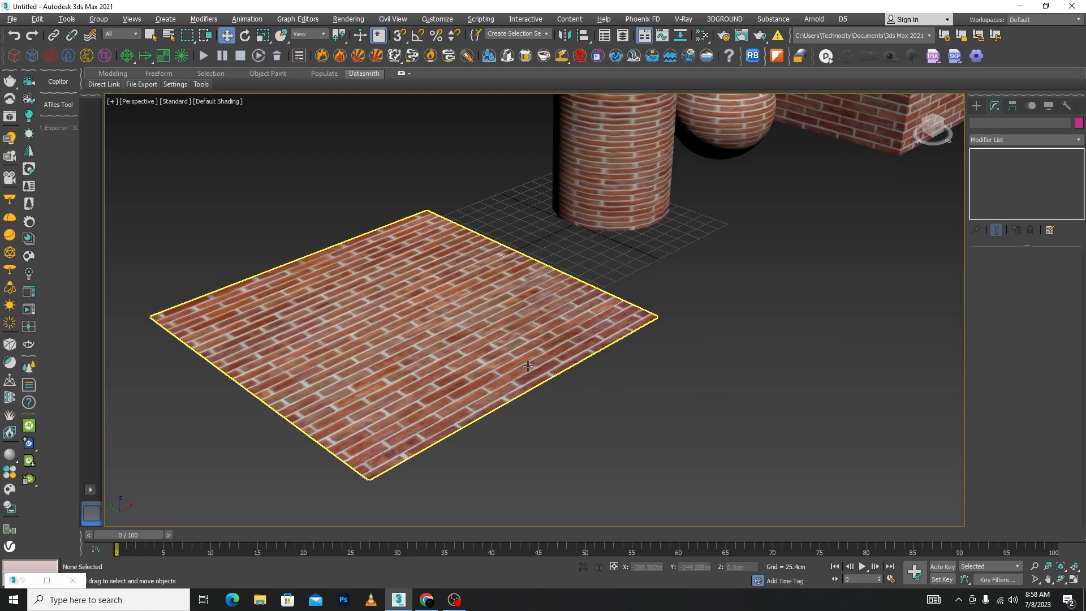
- Move the gizmo of the plane's UVW Map modifier beyond the plane's edge, and undo the last upward shift
click(477, 356)
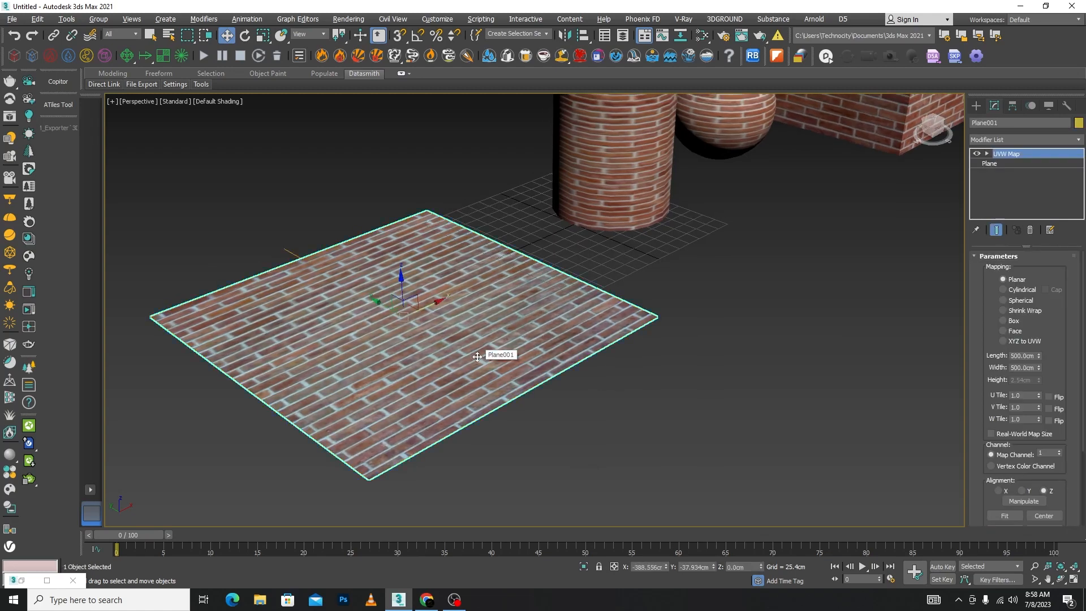
click(987, 155)
click(1009, 164)
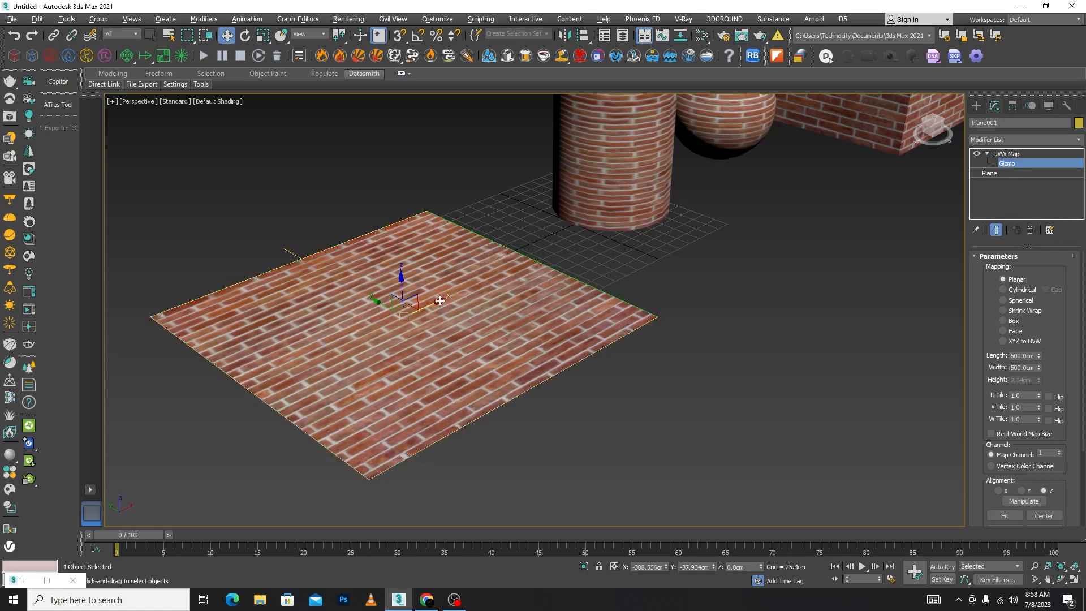
drag(439, 301, 504, 248)
drag(452, 276, 501, 284)
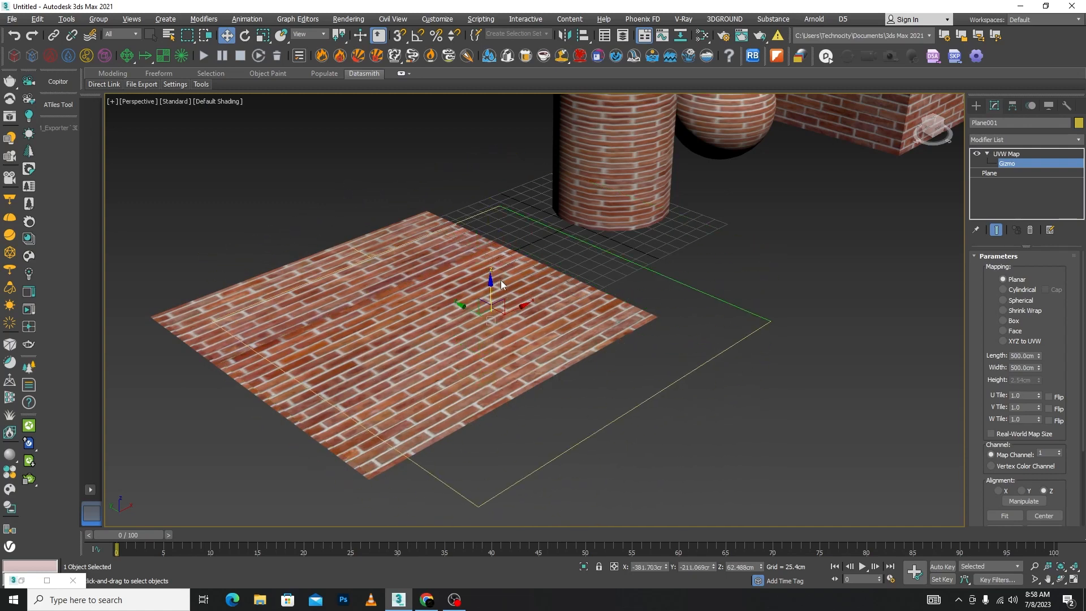
key(ctrl+z)
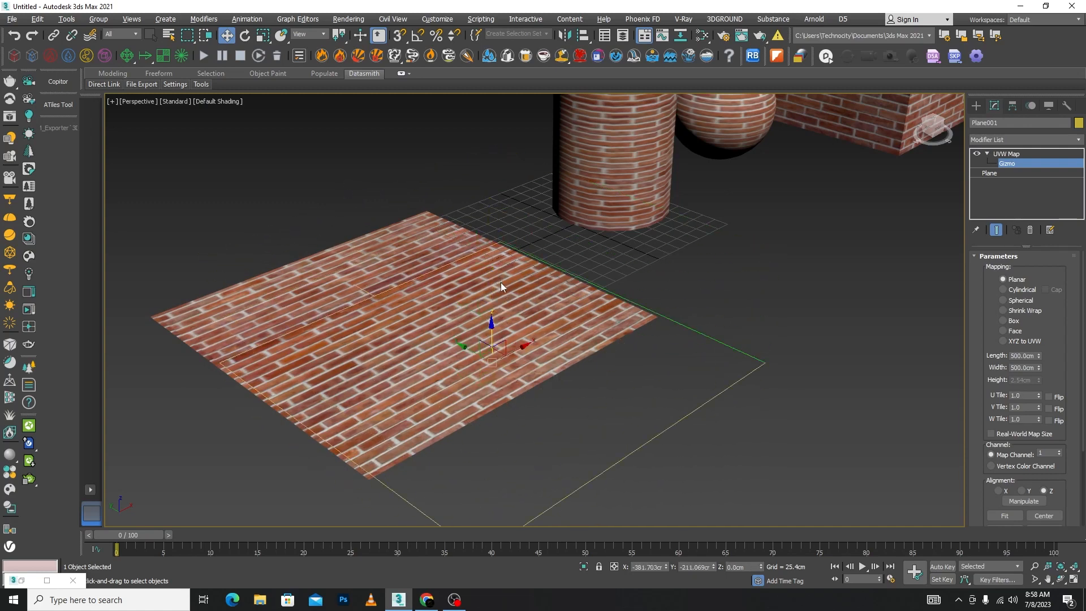
- Scale up the plane's UVW Map gizmo, stretching it along one axis, and rotate it about the vertical axis
key(r)
drag(504, 338, 504, 320)
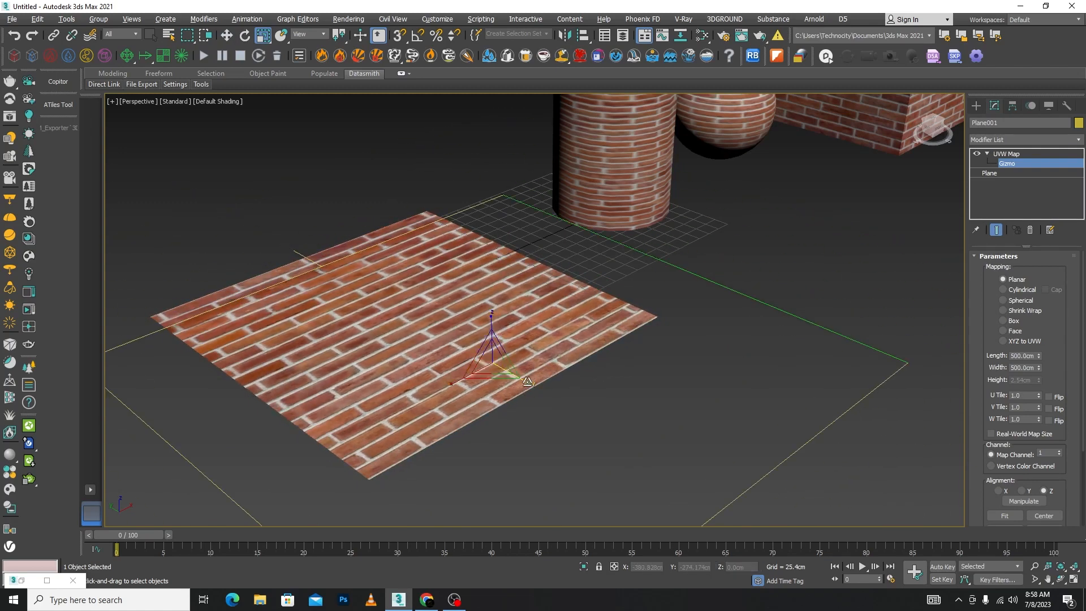
drag(527, 381, 433, 362)
key(e)
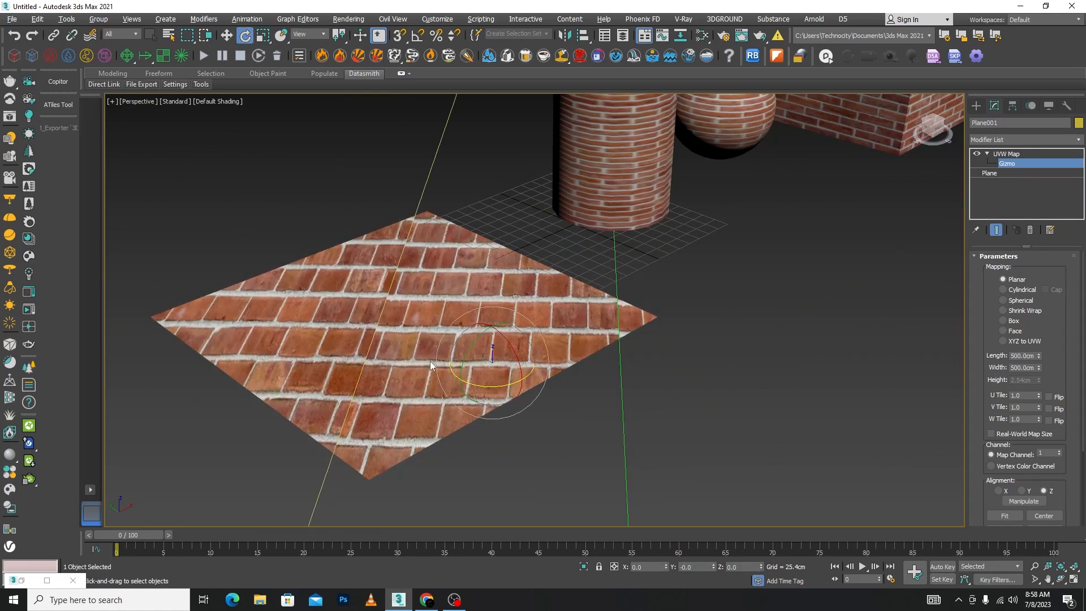
scroll(430, 362, down, 3)
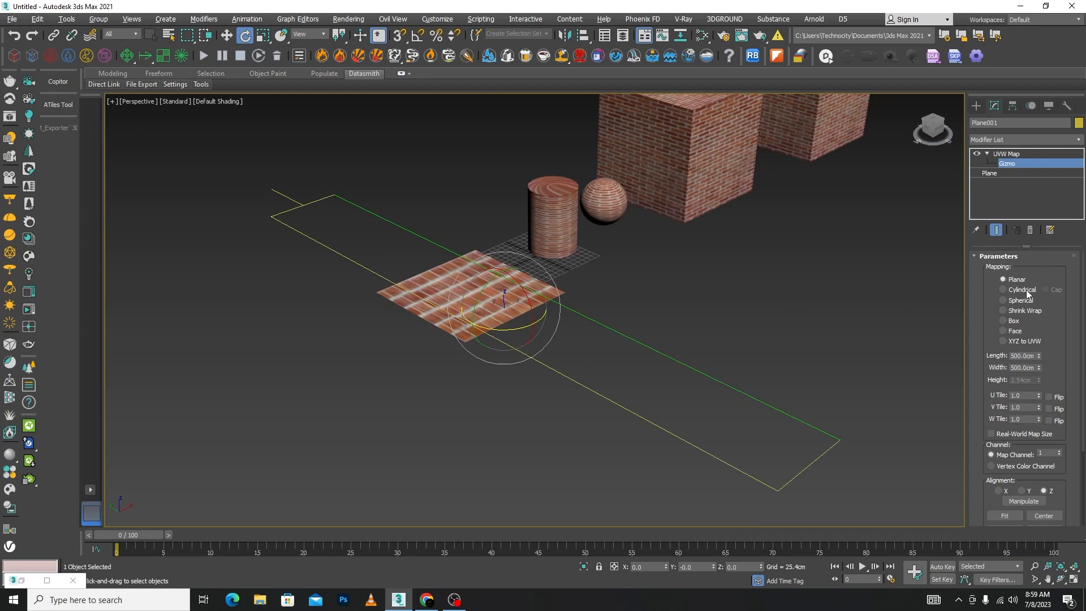
- Leave the plane's gizmo editing and add a UVW Map modifier with Planar mapping to the cylinder
scroll(745, 339, up, 6)
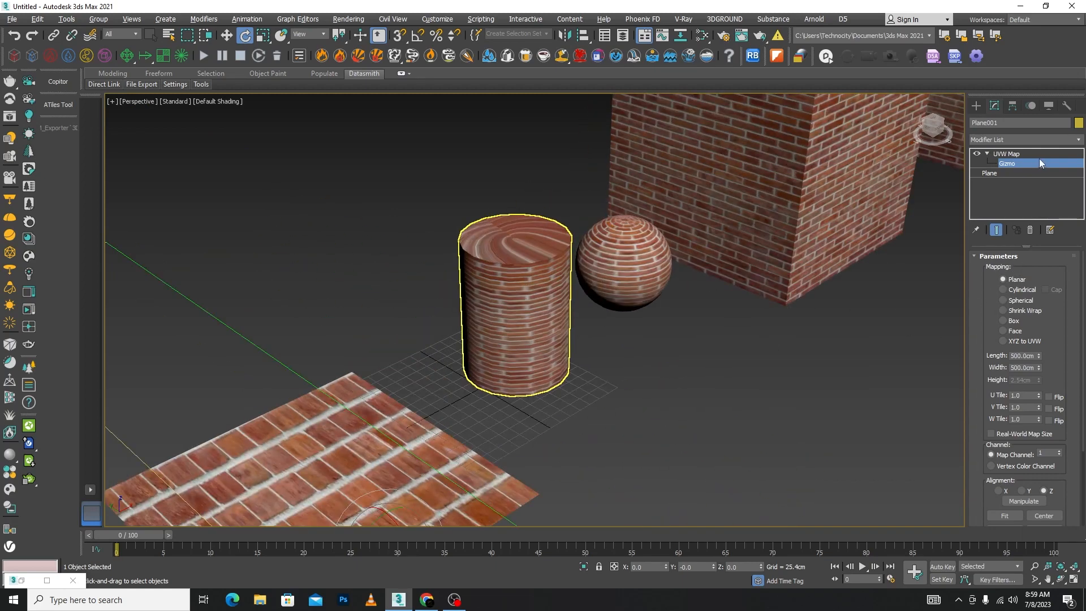
click(1004, 164)
click(523, 278)
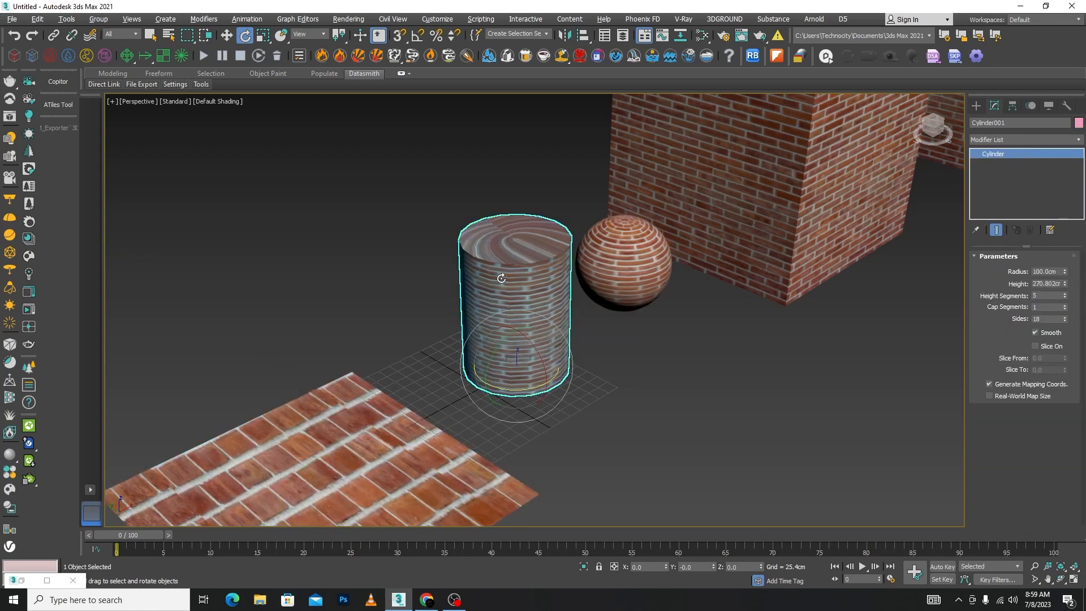
click(1079, 141)
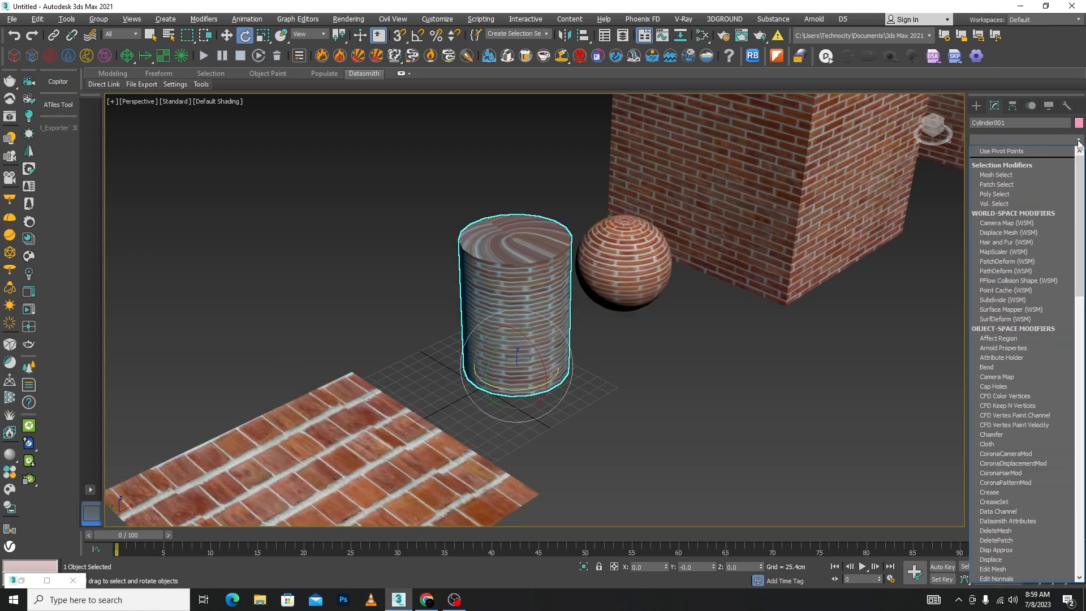
key(u)
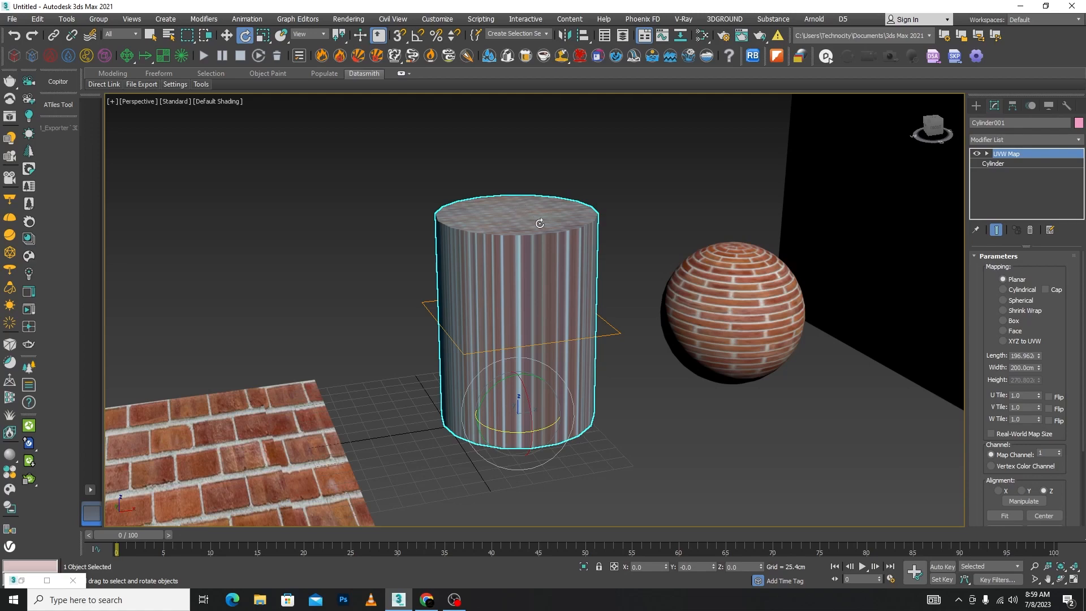
mouse_move(539, 224)
alt+middle_down()
mouse_move(500, 236)
mouse_move(523, 228)
alt+middle_up()
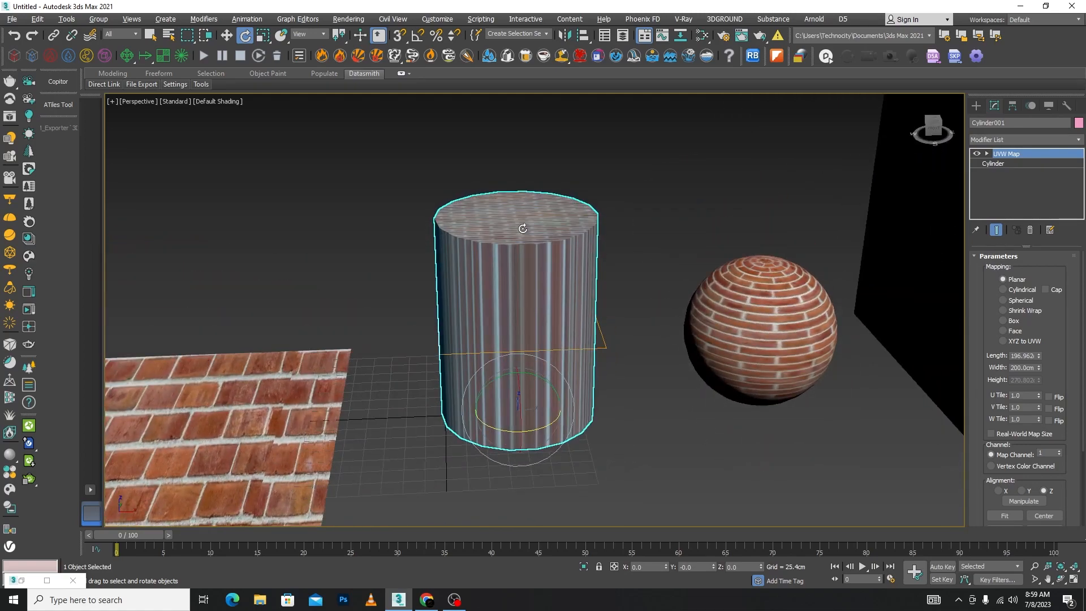
scroll(521, 341, up, 3)
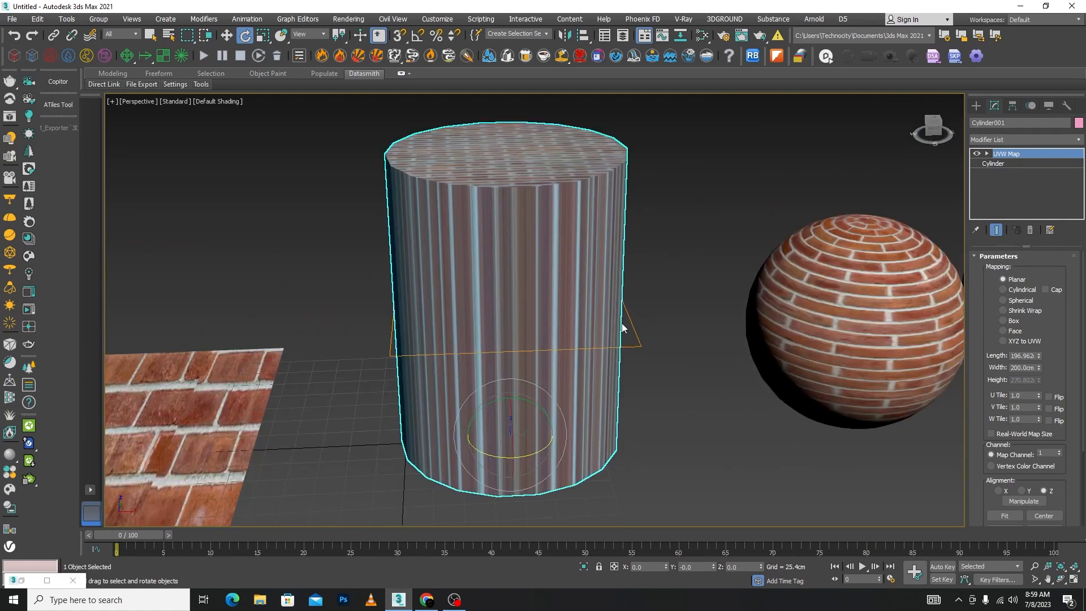
- Switch the cylinder's UVW Map to Cylindrical with Cap enabled, and adjust its length to about 185 cm and width to 214 cm
click(1003, 289)
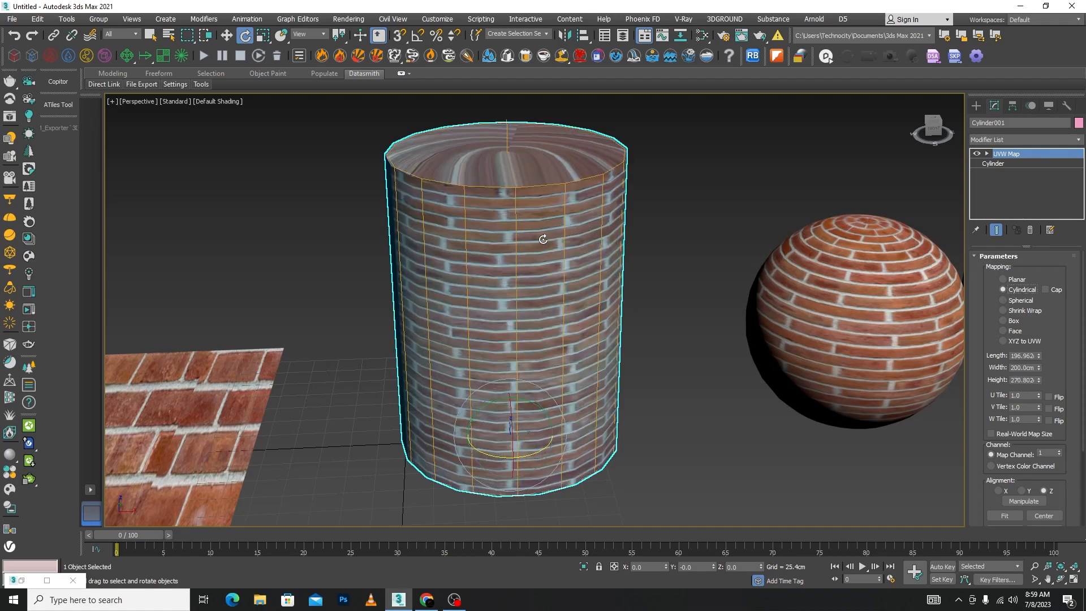
alt+middle_drag(545, 300, 557, 243)
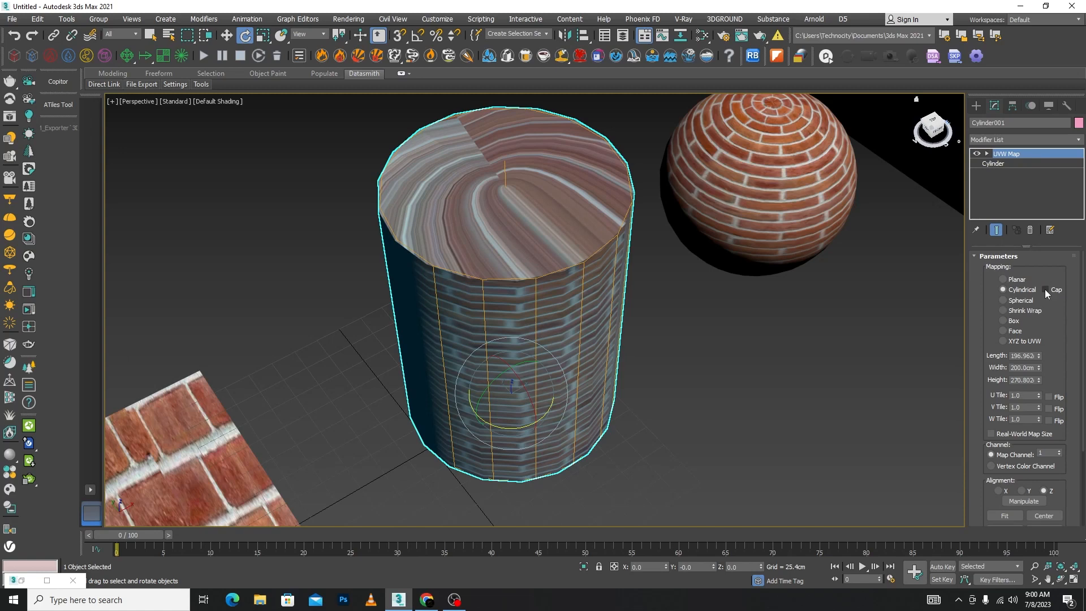
click(1044, 289)
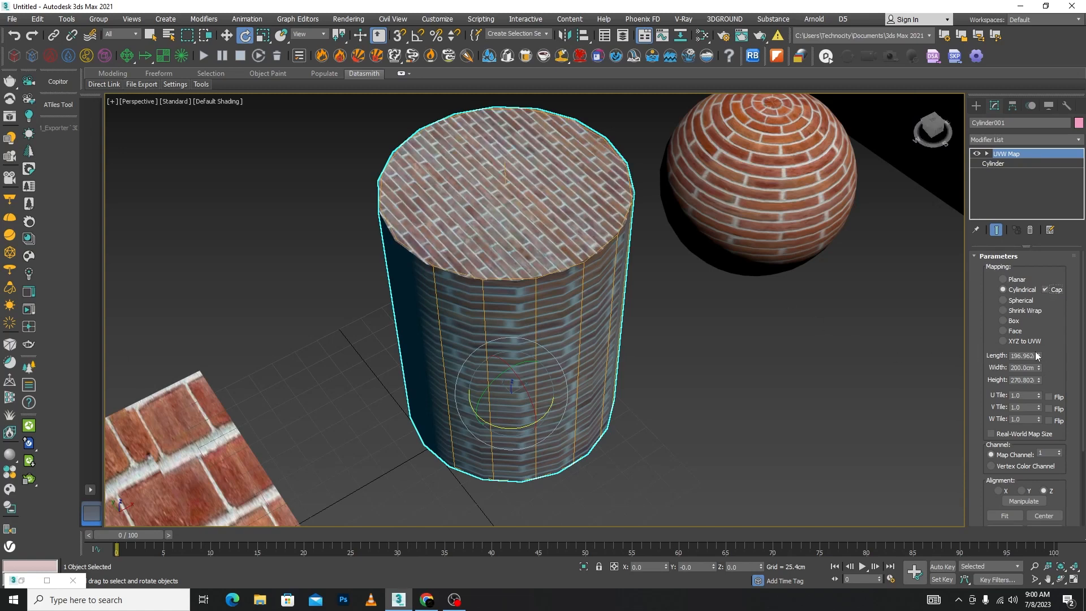
mouse_move(1037, 355)
mouse_down()
mouse_move(1025, 360)
mouse_move(1041, 343)
mouse_move(1039, 363)
mouse_up()
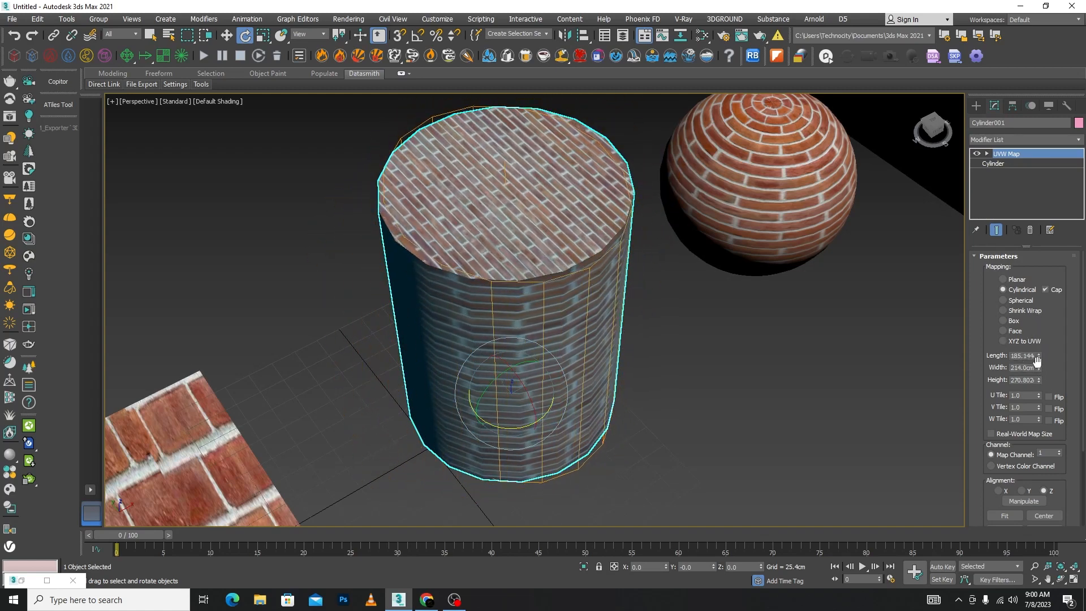
- Select the brick sphere beside the cylinder
alt+middle_drag(613, 323, 572, 445)
scroll(680, 347, up, 2)
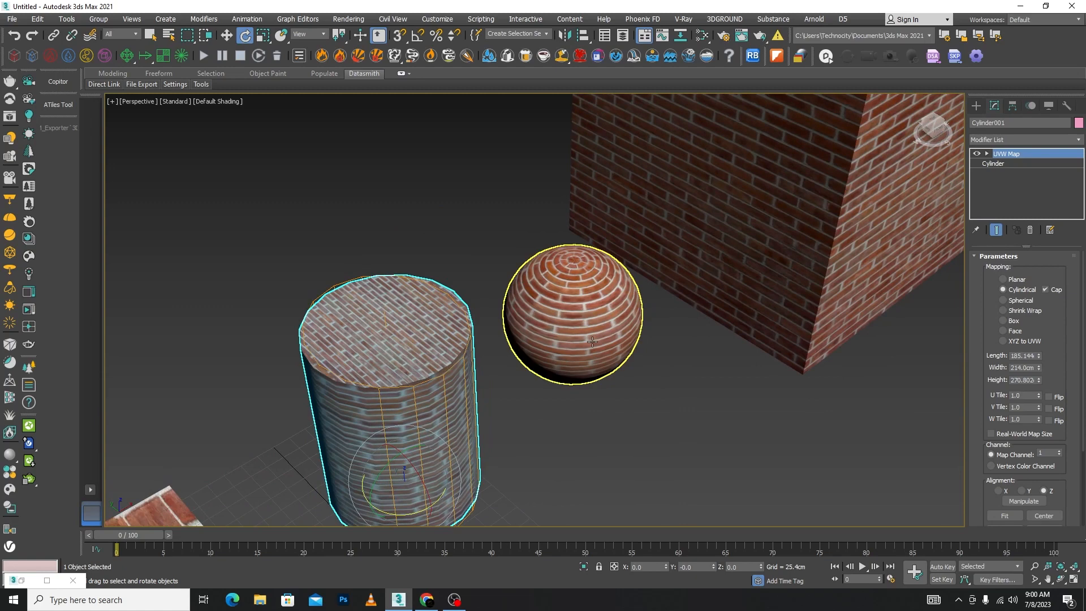
click(574, 316)
click(1079, 141)
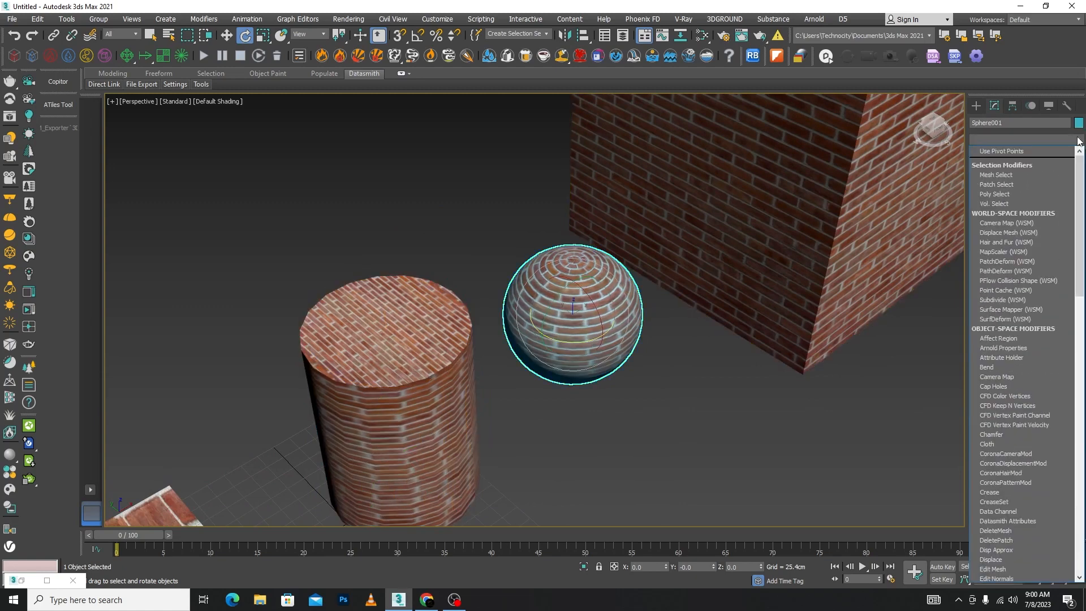
key(u)
key(u)
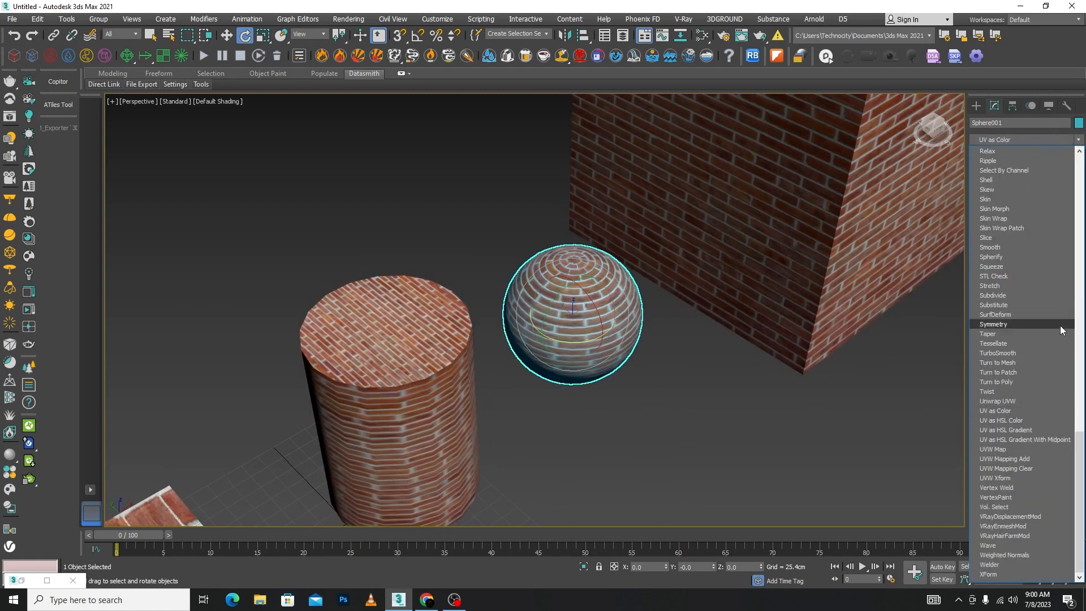
click(1004, 458)
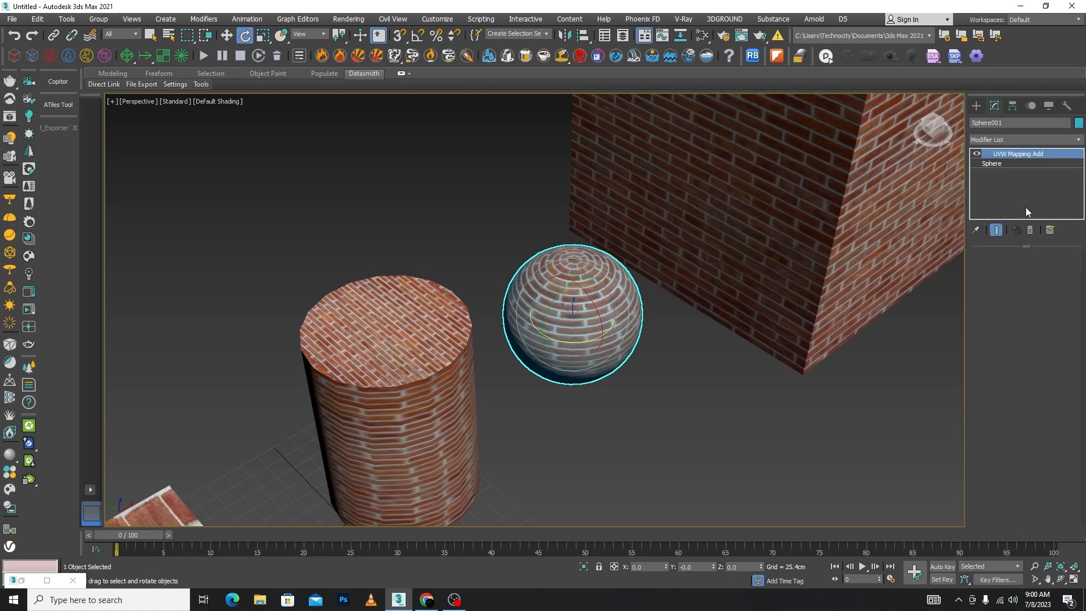
click(1030, 229)
- Add a UVW Map modifier to the sphere and set its mapping type to Spherical
click(1079, 140)
key(u)
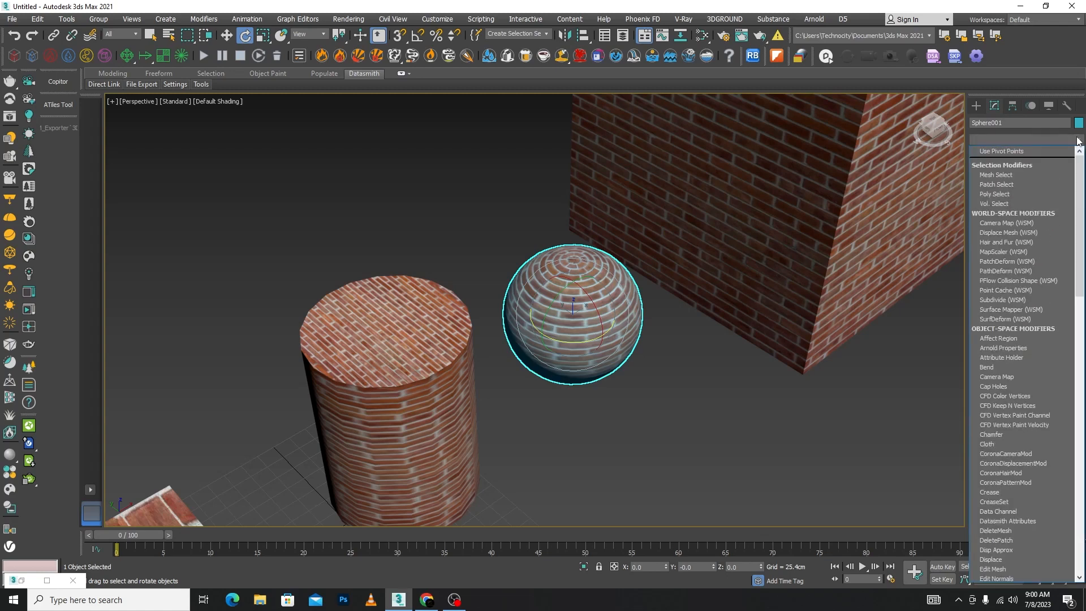
key(u)
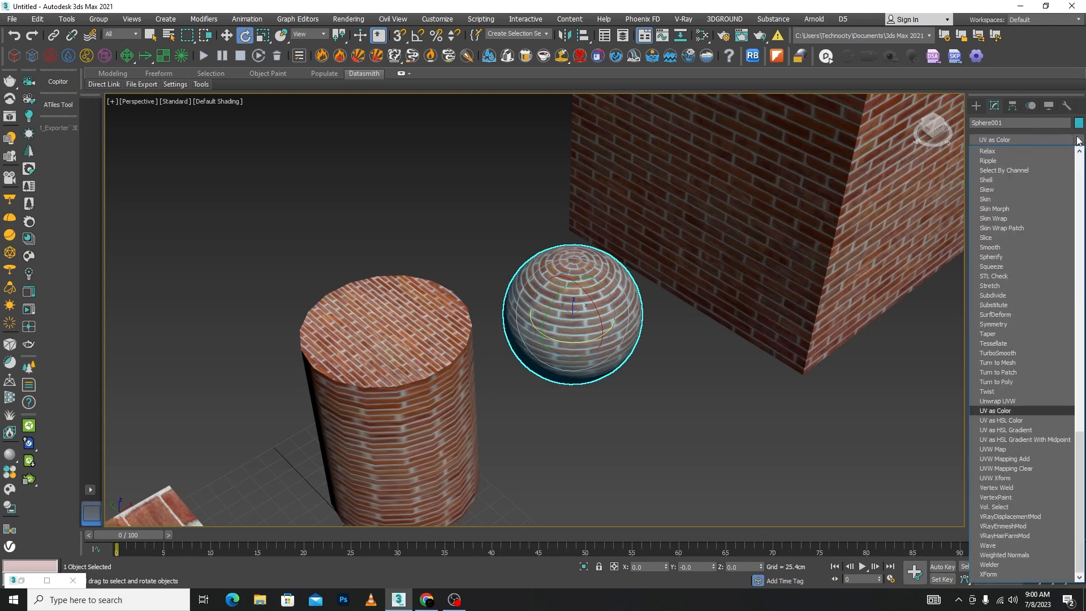
click(1015, 451)
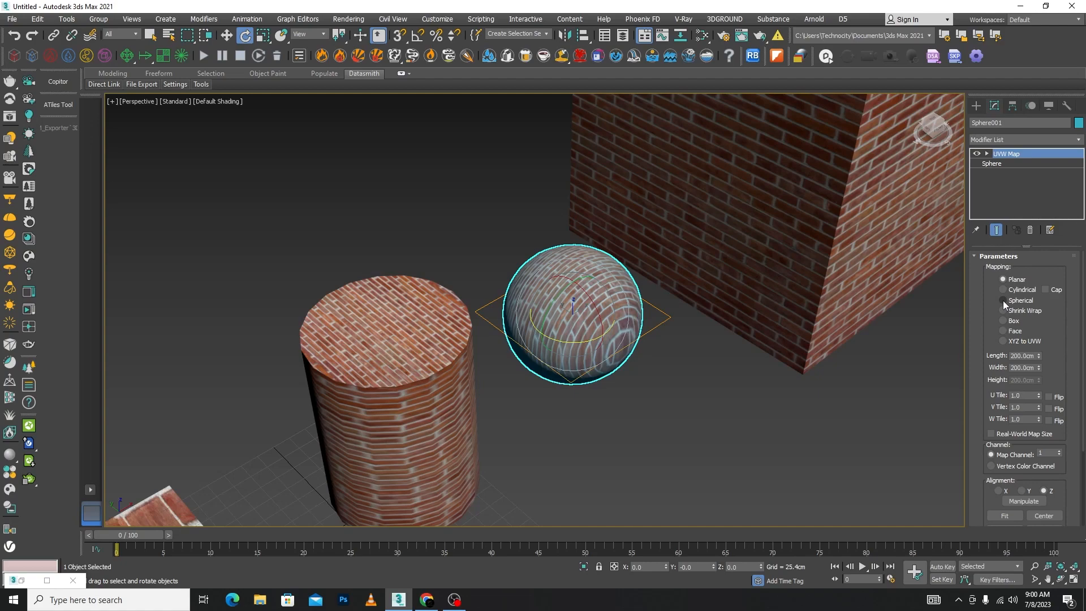
click(1003, 301)
key(z)
scroll(576, 277, down, 4)
scroll(576, 278, down, 5)
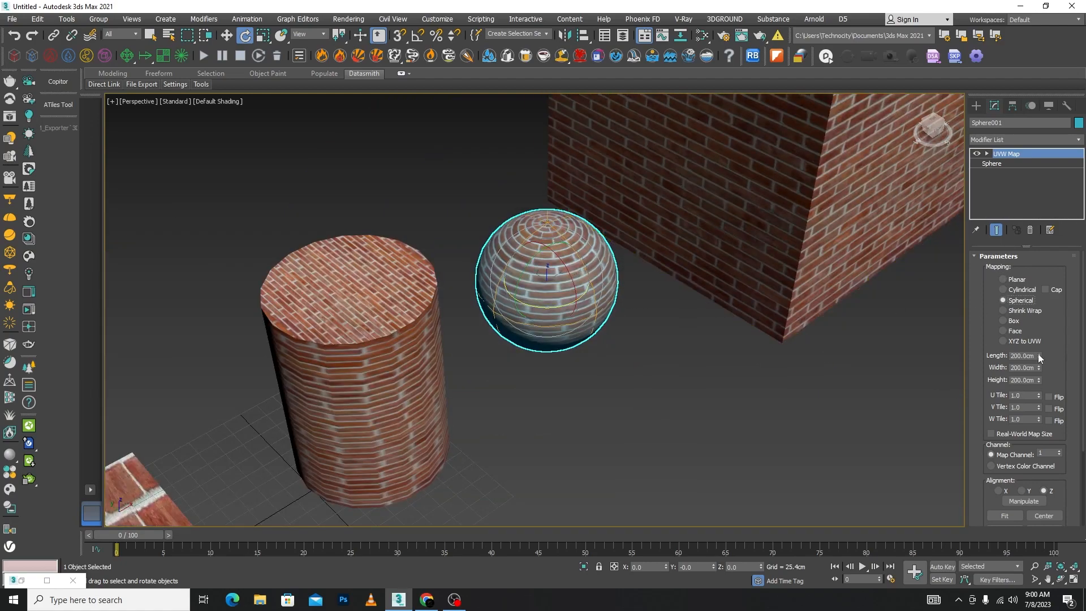
- Try a length of 254 cm for the sphere's mapping gizmo, and undo it
drag(1039, 355, 1038, 343)
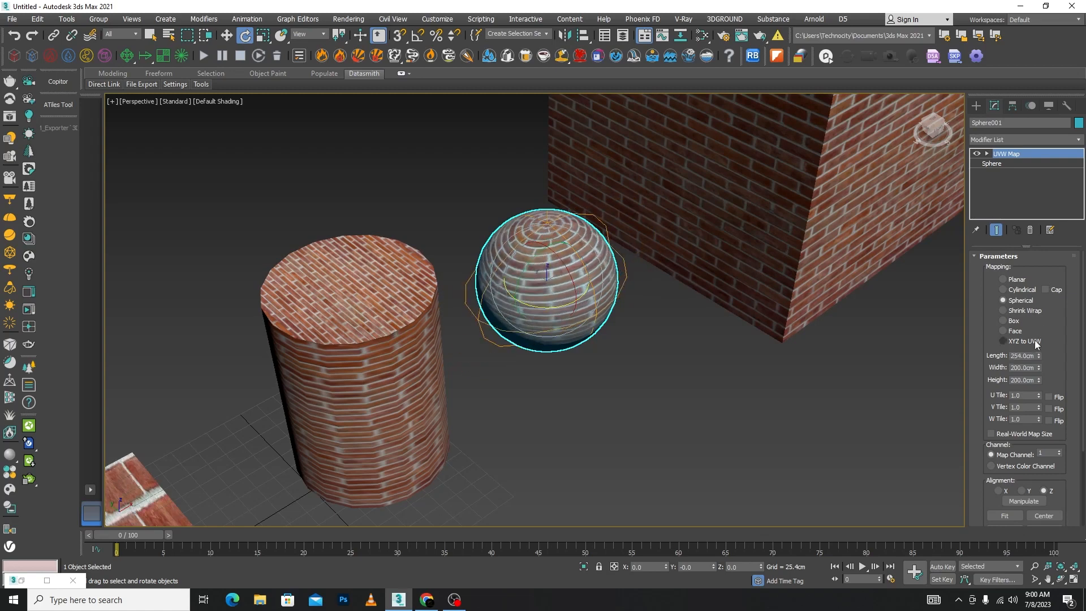
key(ctrl+z)
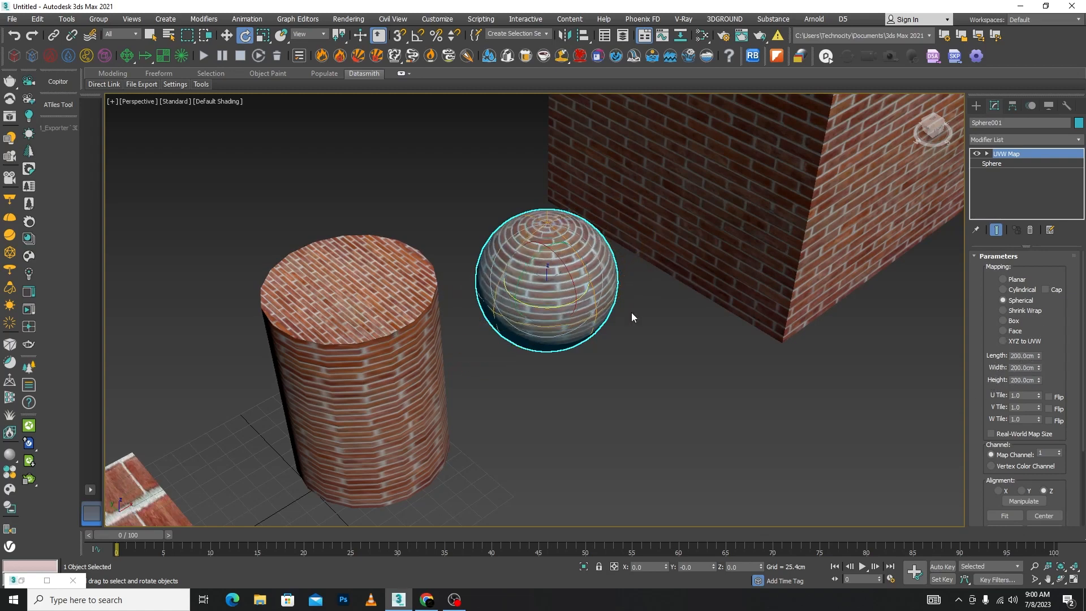
- Add a UVW Map modifier to the large box next to the sphere and set its mapping type to Box
scroll(640, 359, down, 5)
middle_drag(796, 285, 762, 303)
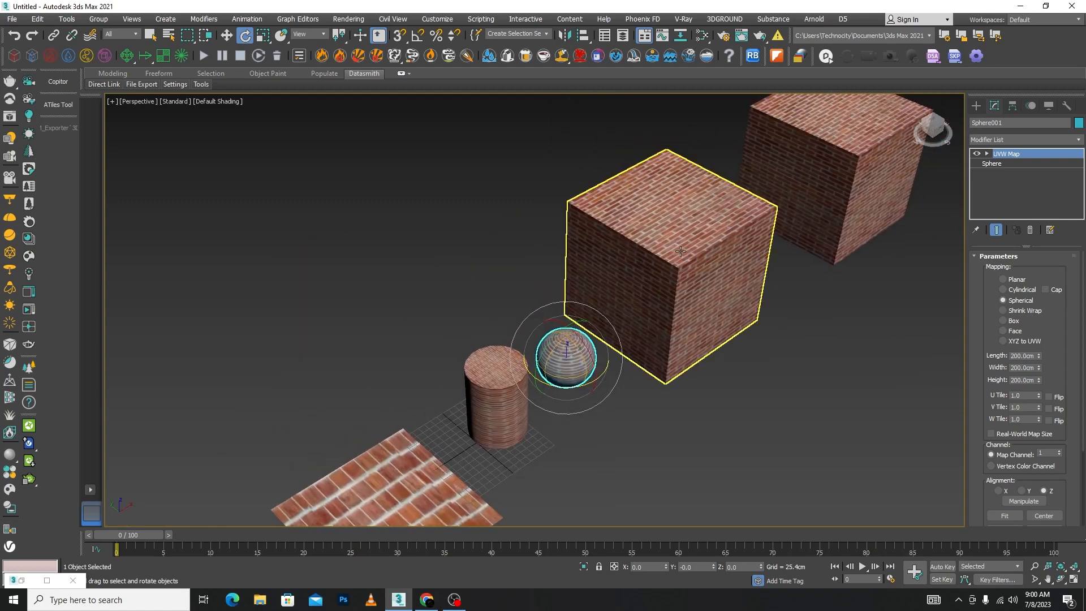
scroll(681, 253, up, 3)
click(705, 305)
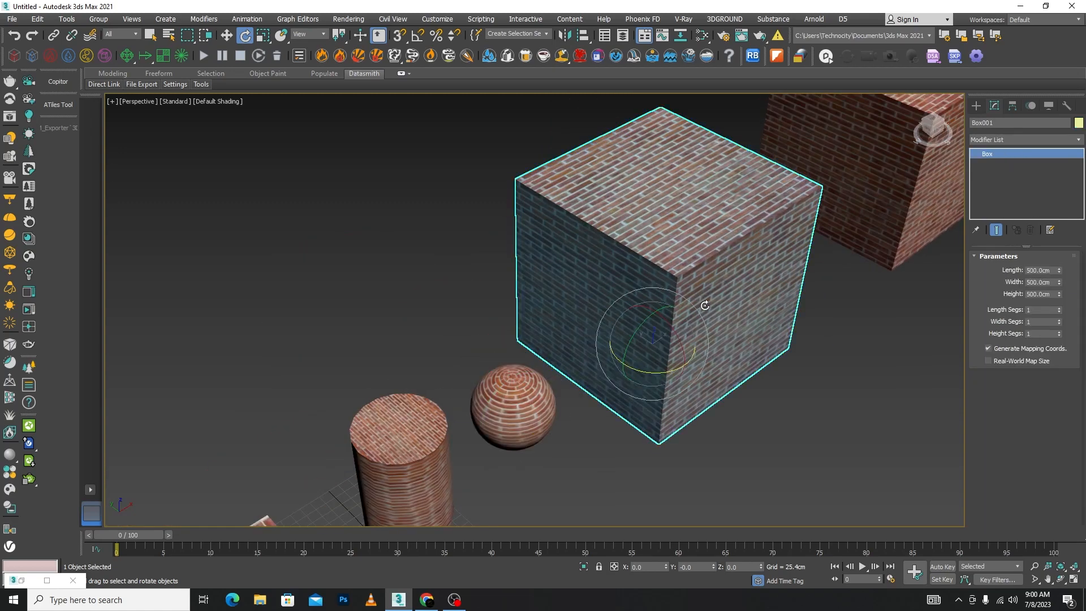
click(1079, 140)
key(u)
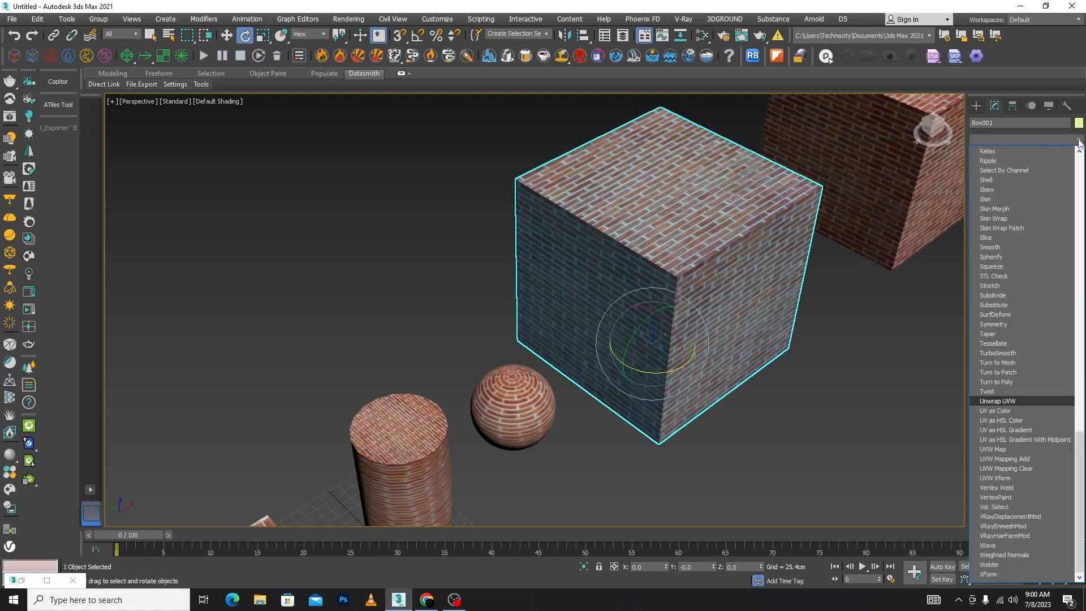
key(u)
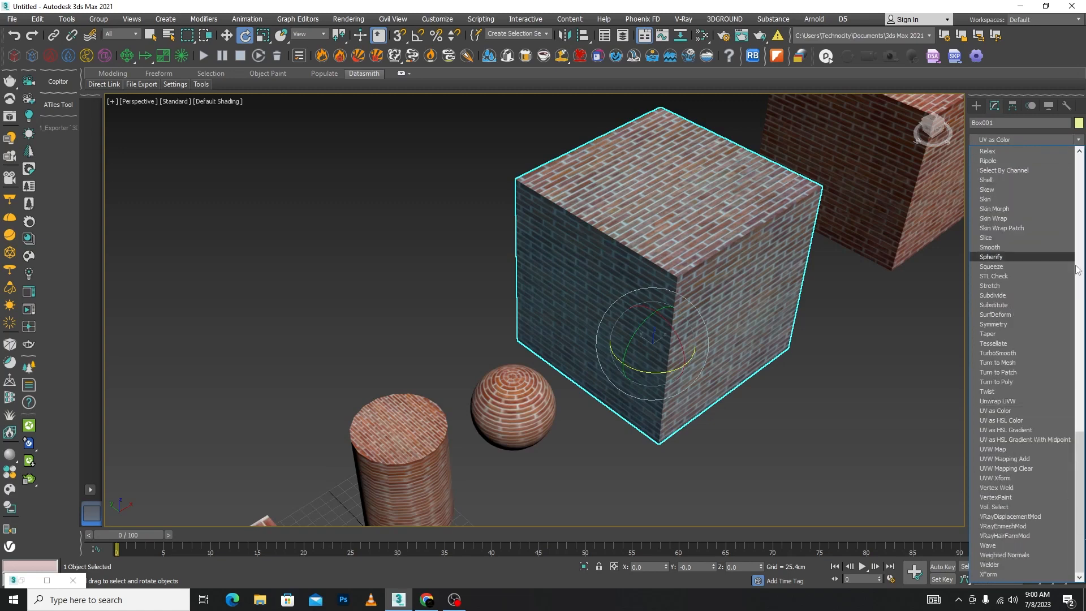
click(1027, 451)
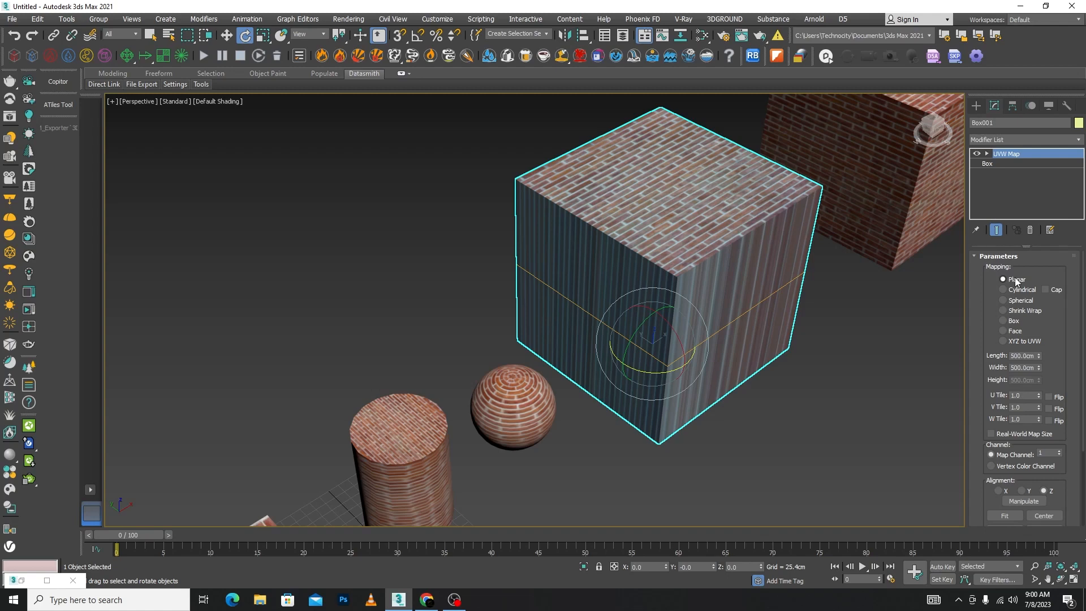
click(1004, 321)
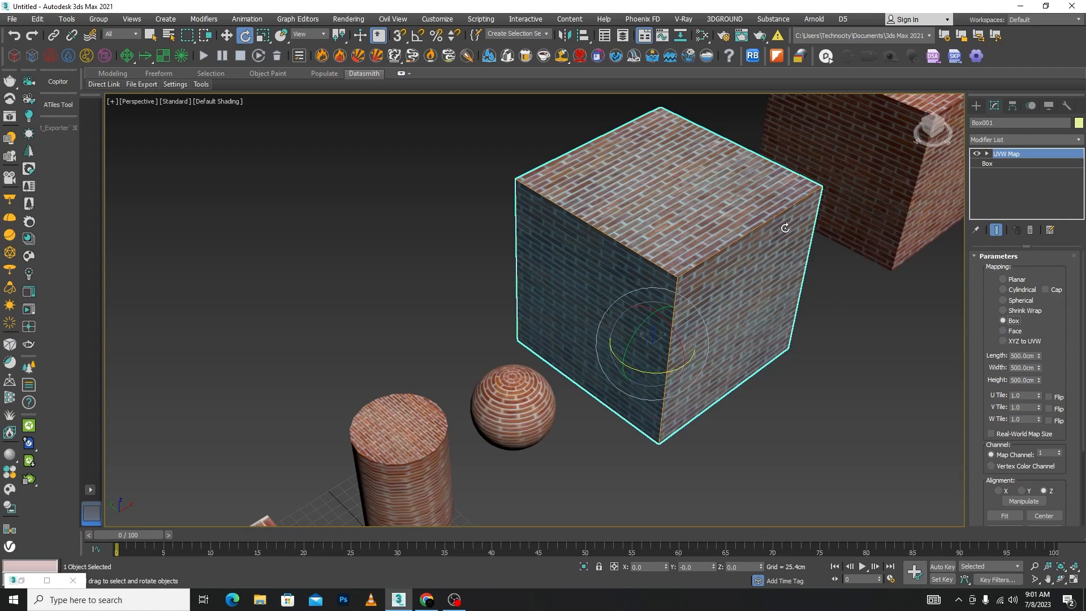
- Try stretching the box's mapping gizmo to a length of 1080 cm and altering its width, and undo both changes
alt+middle_drag(839, 320, 816, 287)
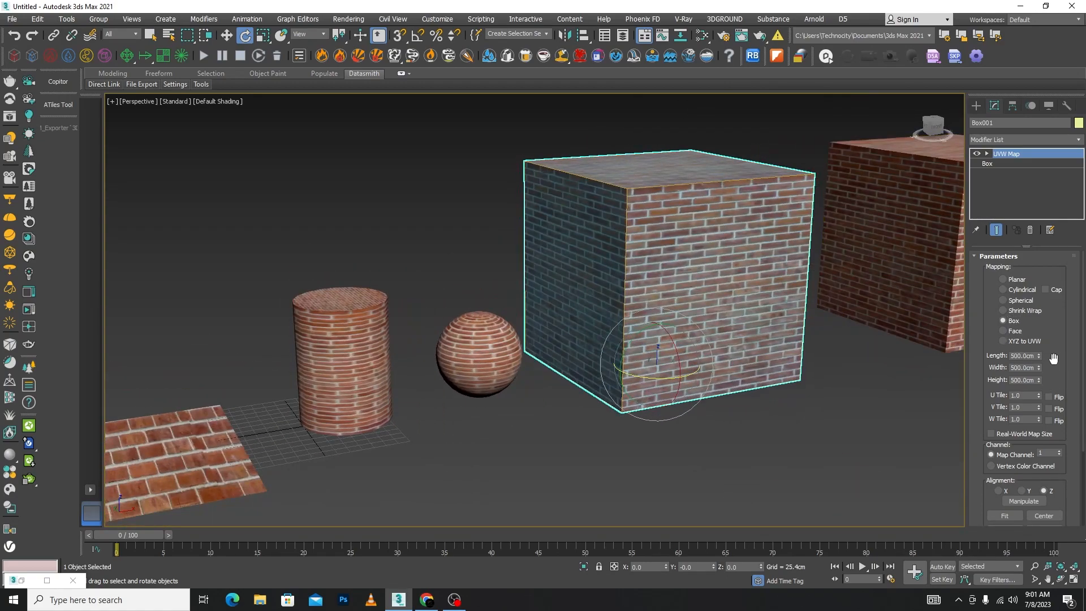
click(1040, 354)
drag(1040, 354, 1034, 327)
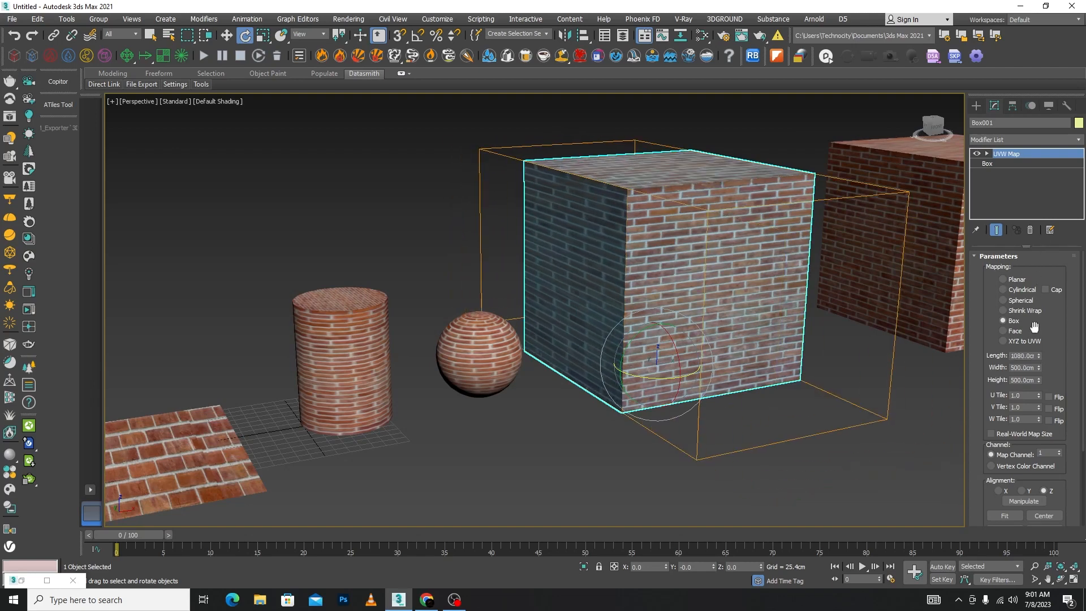
mouse_move(1038, 368)
mouse_down()
mouse_move(1047, 261)
mouse_move(1025, 371)
mouse_up()
key(ctrl+z)
key(ctrl+z)
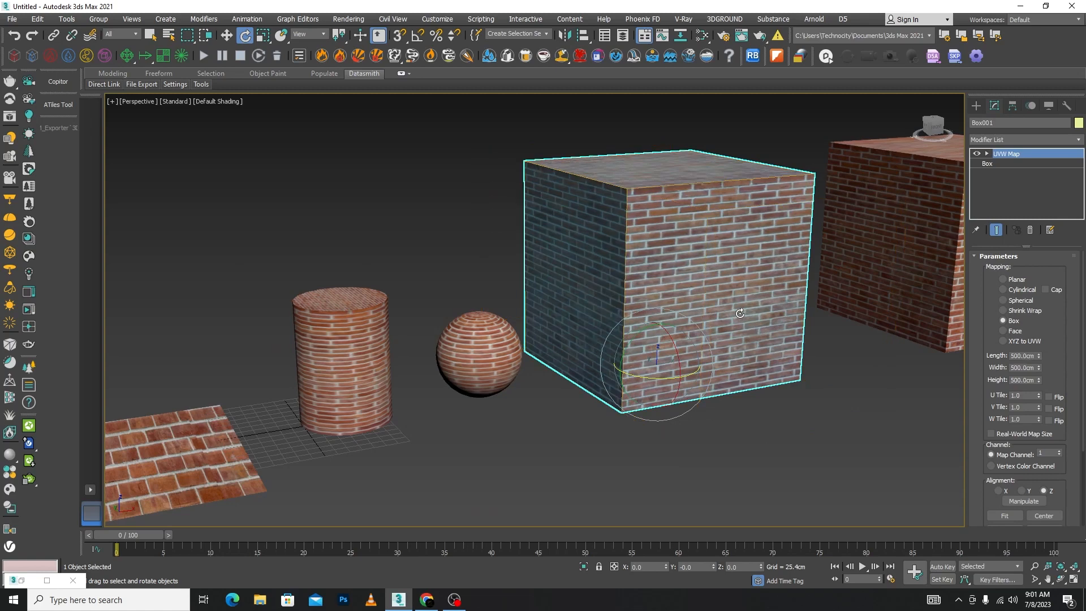
- Set the length, width and height segments of the second large box to 3 and show it with edged faces
scroll(600, 304, down, 2)
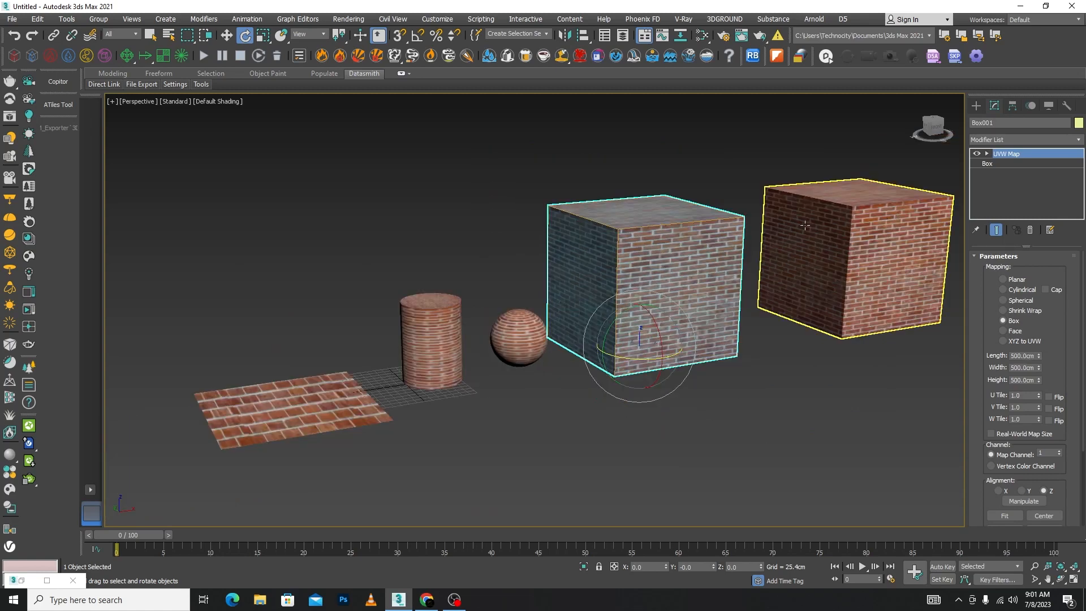
scroll(905, 225, up, 4)
click(823, 326)
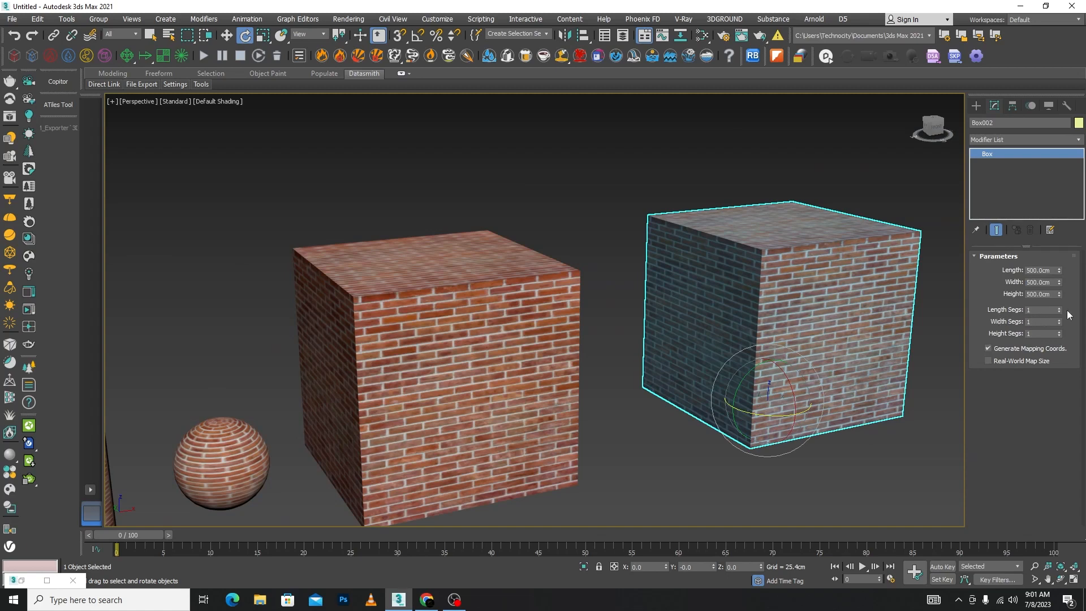
drag(1044, 310, 1000, 312)
text(3)
key(Tab)
text(3)
key(Tab)
click(880, 431)
click(854, 390)
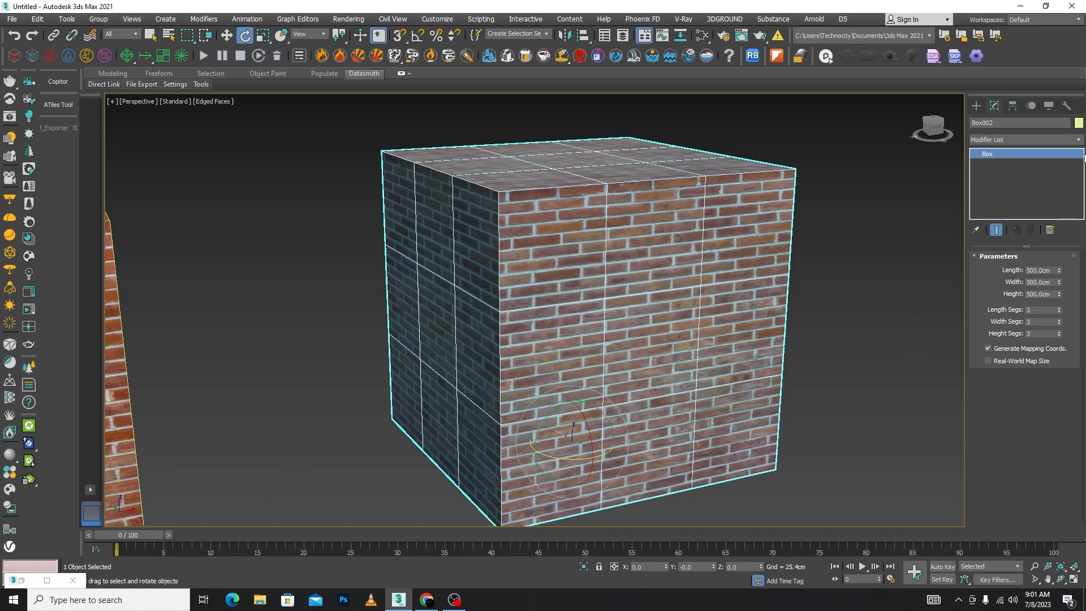
- Add a UVW Map modifier to the segmented box, set its mapping type to Face, and inspect the bricks on each face
click(1074, 141)
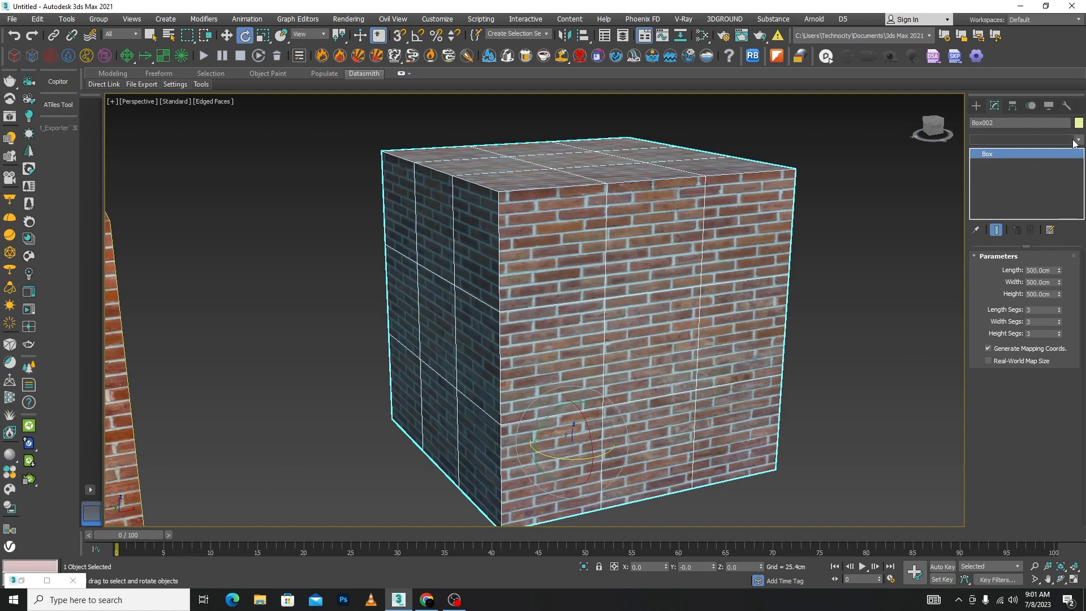
key(u)
key(u)
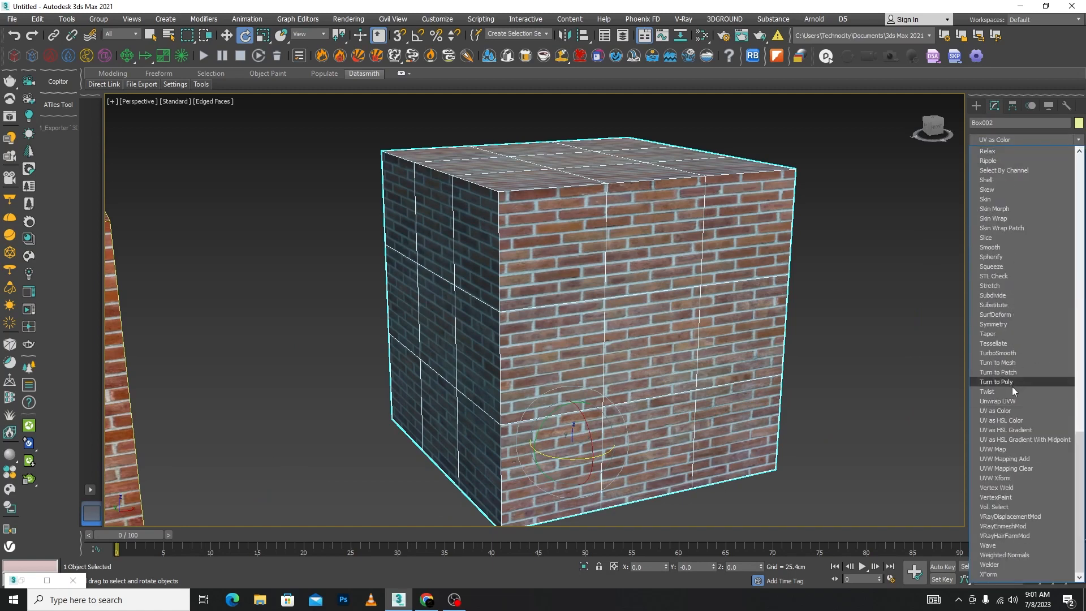
click(1000, 449)
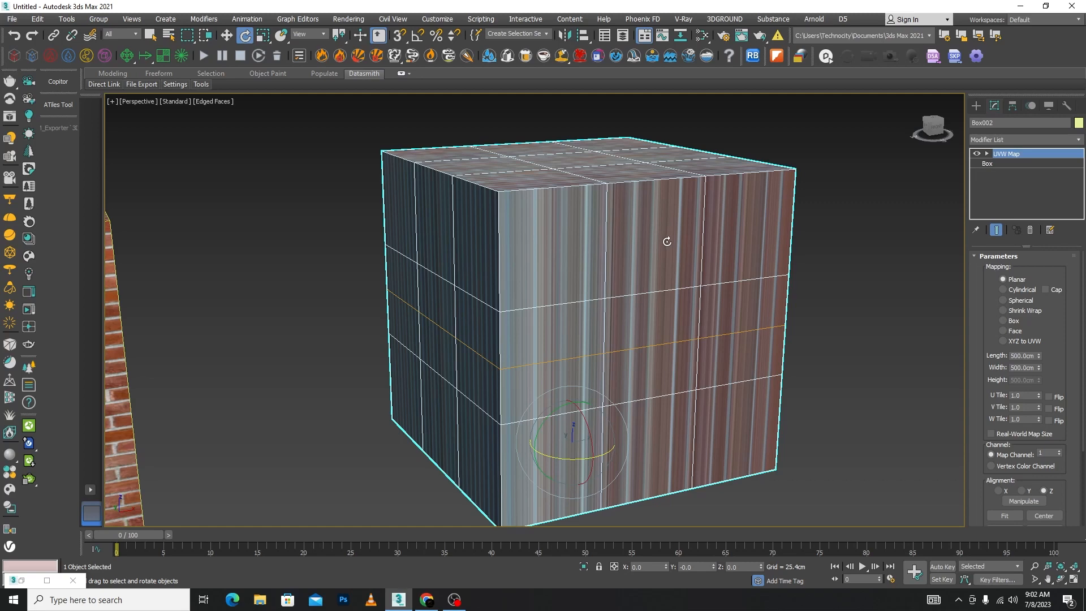
click(1003, 331)
scroll(590, 245, up, 5)
scroll(473, 253, down, 5)
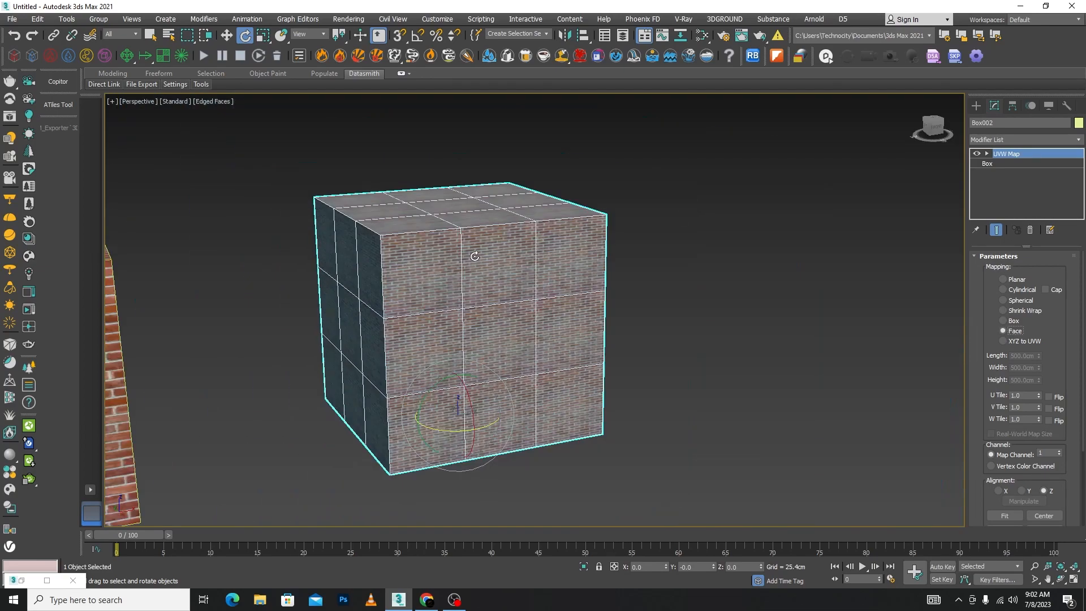
scroll(487, 441, up, 4)
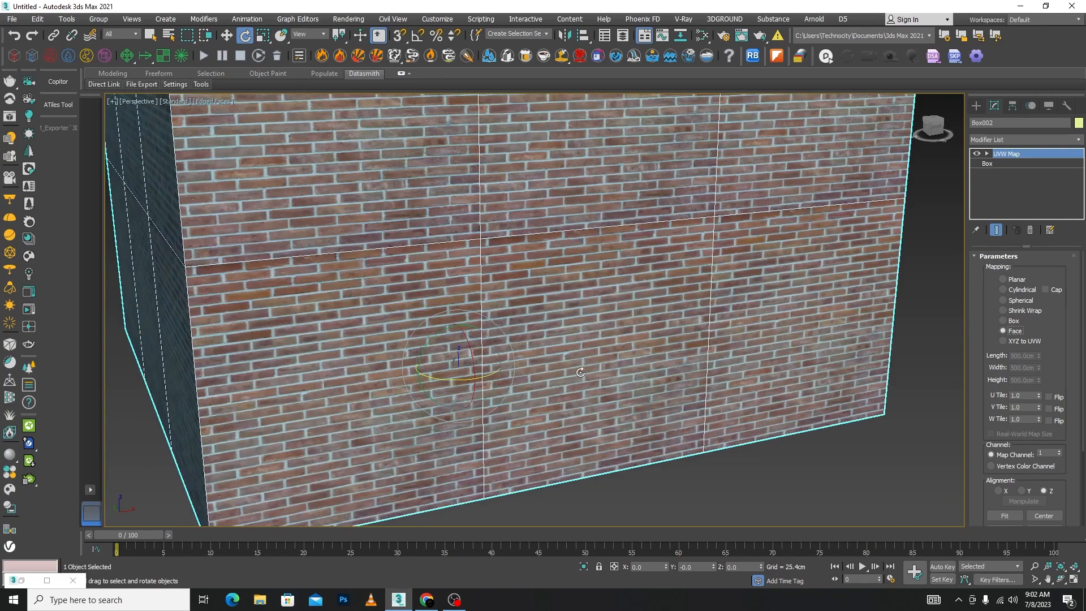
scroll(580, 372, down, 5)
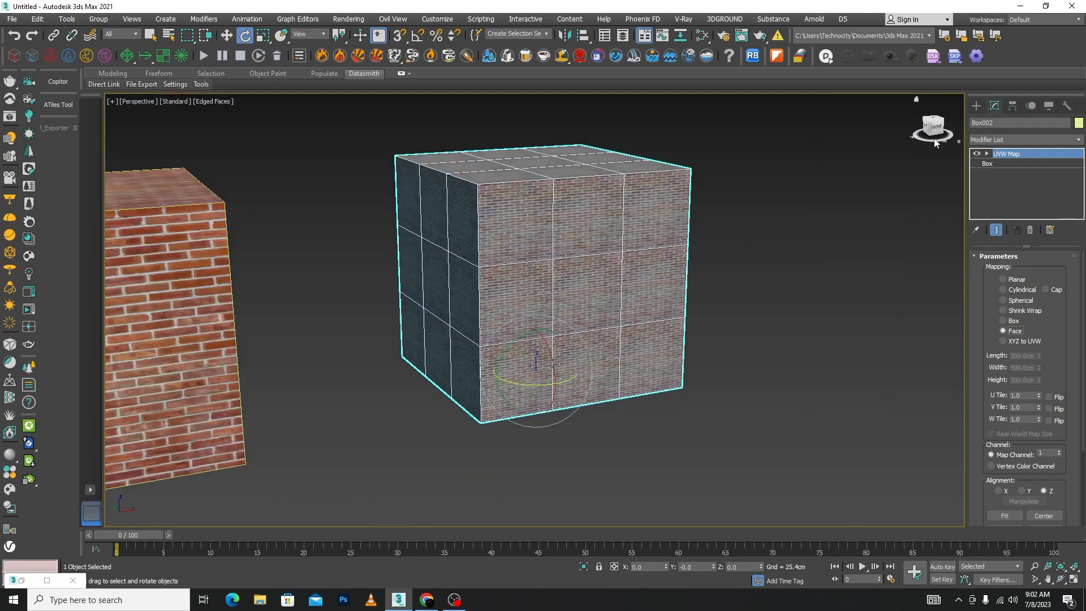
- Set the length and width segments of the face-mapped box to 4 in its base parameters
click(986, 165)
double_click(1040, 311)
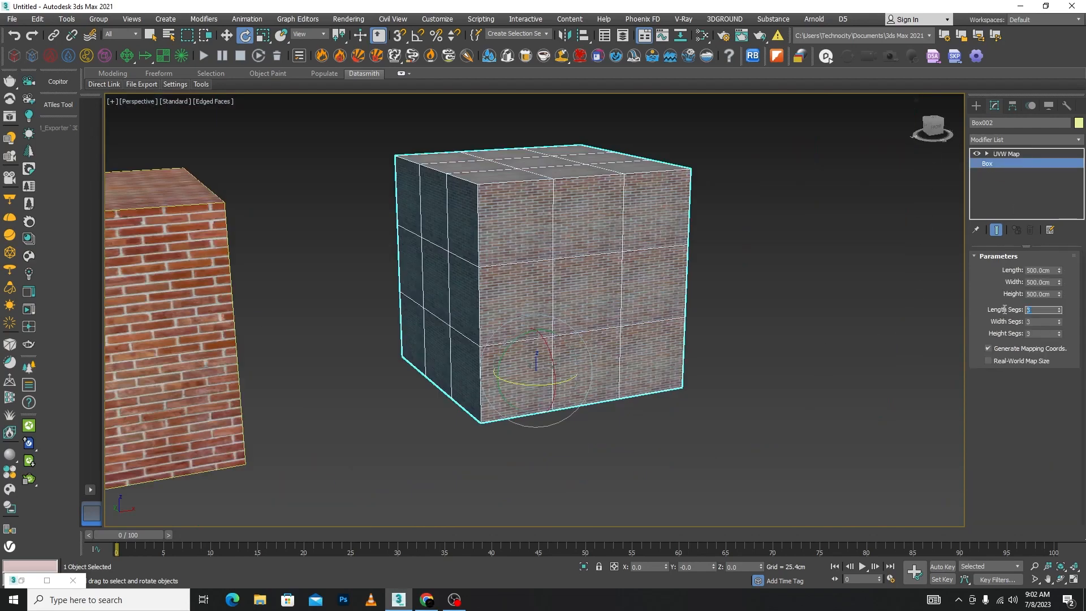
text(4)
key(Return)
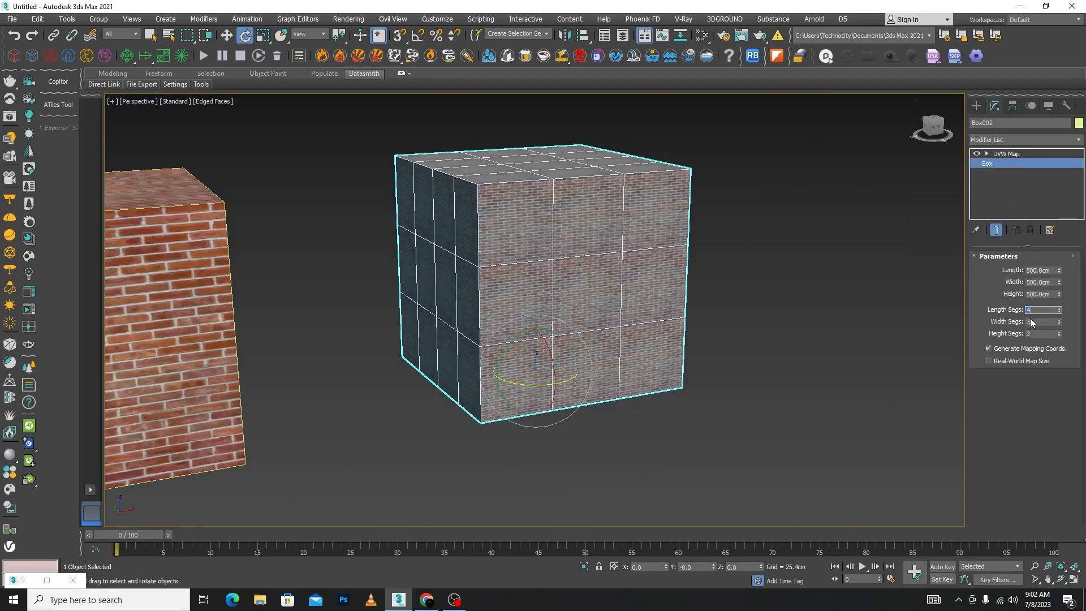
double_click(1032, 322)
text(4)
key(Return)
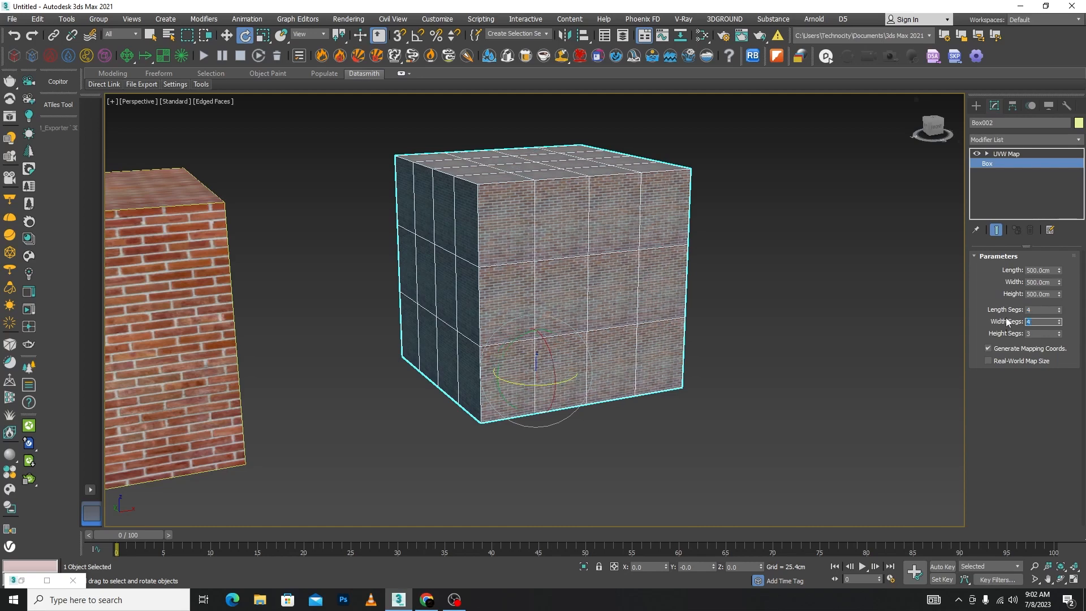
- Inspect the face-mapped box's brick tiling, then delete that box from the scene
scroll(559, 214, up, 2)
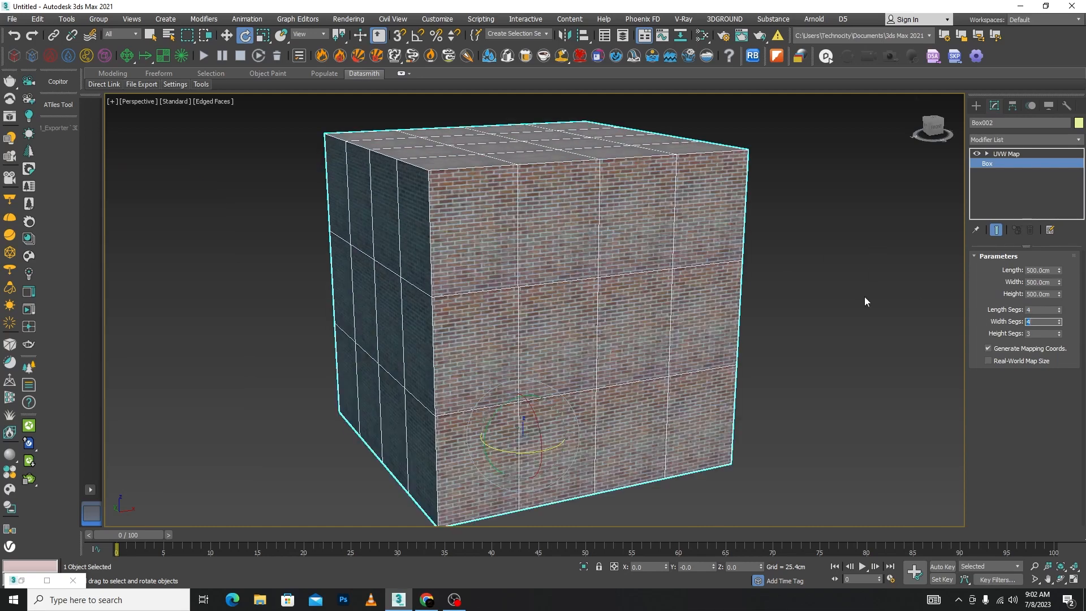
middle_drag(866, 301, 812, 342)
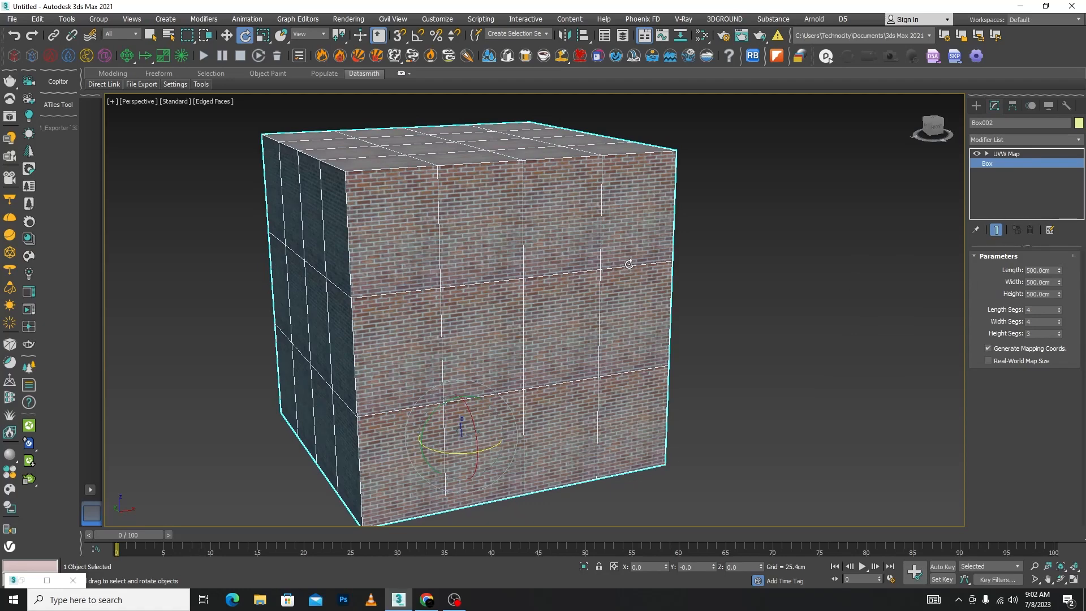
scroll(629, 264, down, 4)
scroll(733, 263, down, 5)
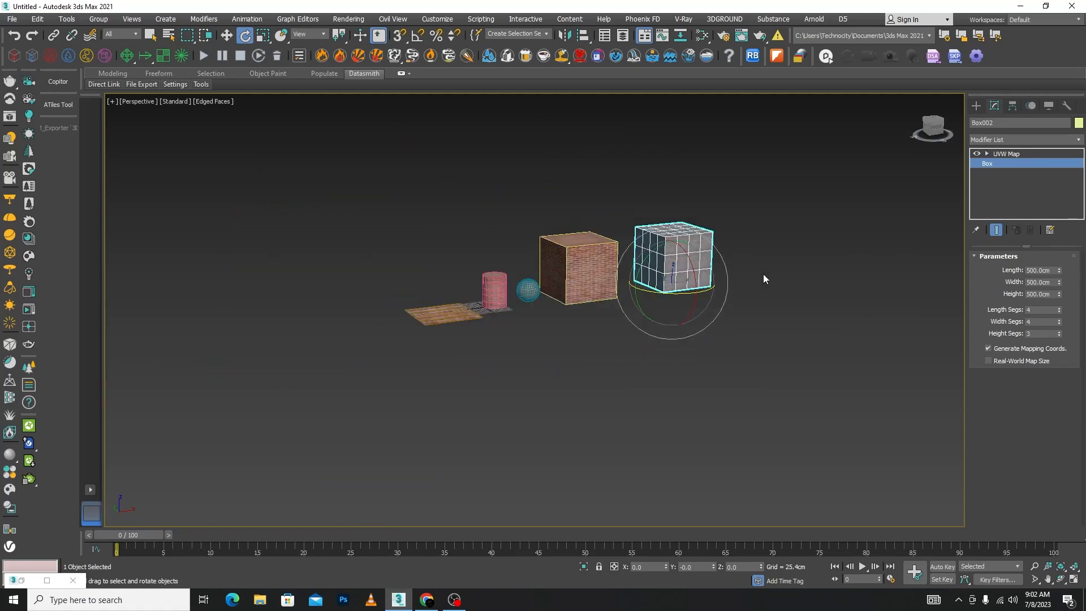
alt+middle_drag(762, 273, 779, 315)
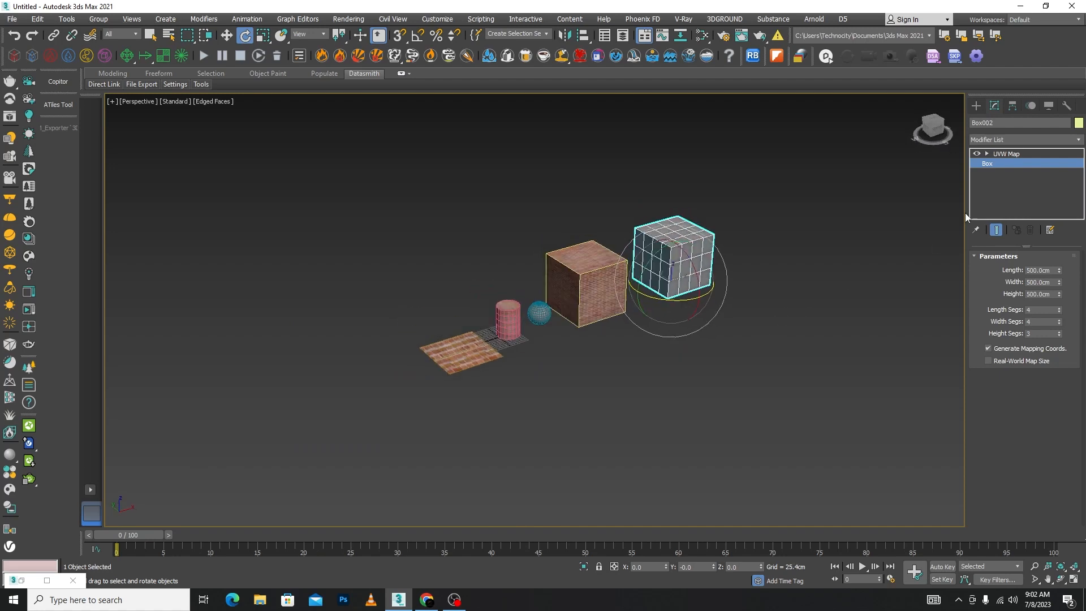
scroll(704, 335, up, 3)
click(704, 335)
scroll(738, 298, down, 2)
drag(632, 311, 612, 339)
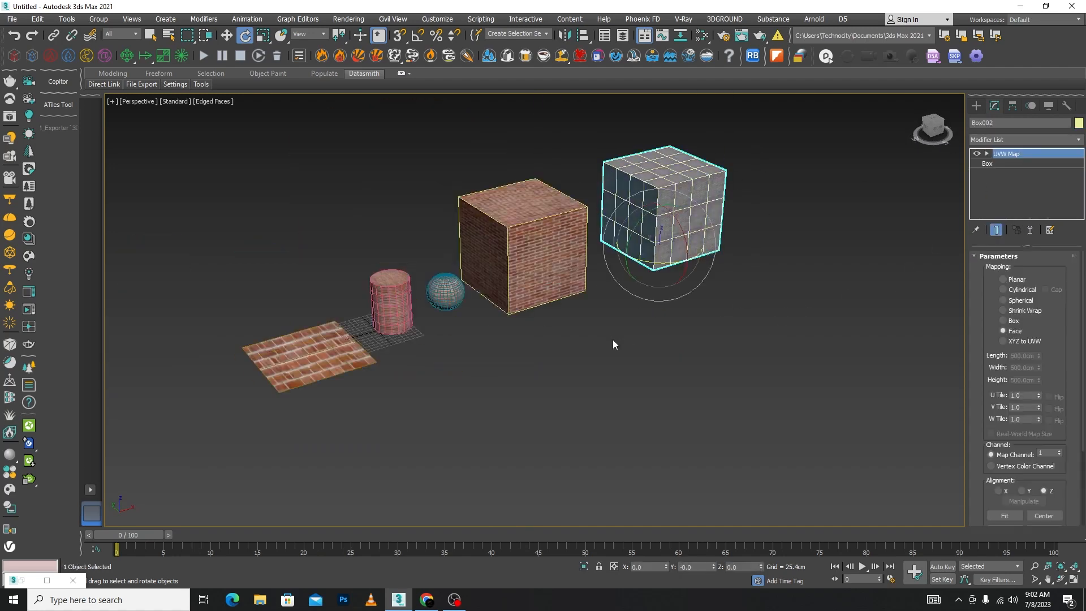
key(Delete)
- Delete the sphere, the cylinder and the brick plane, keeping only the box-mapped cube
click(445, 291)
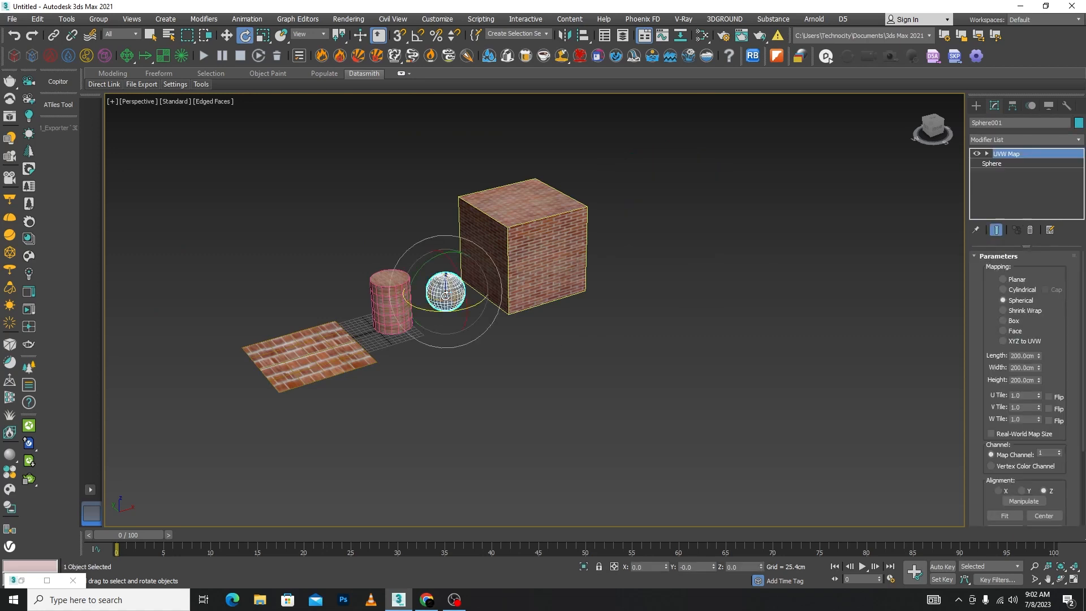
key(Delete)
click(405, 298)
key(Delete)
click(306, 356)
key(Delete)
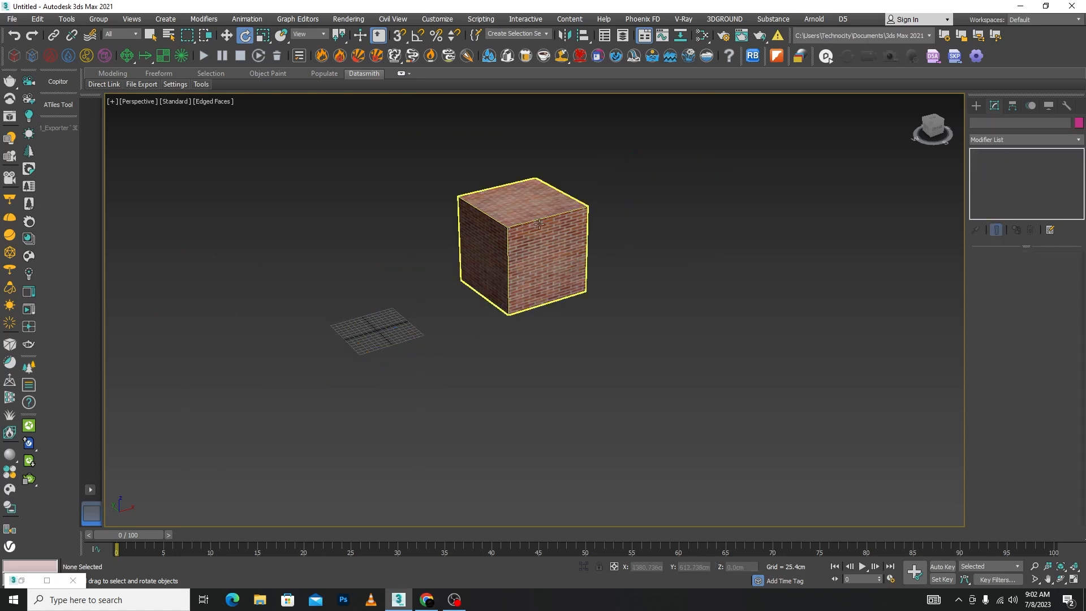
- Try a U tile of 3.15 and a V tile of 1.8 on the remaining box's UVW Map and inspect the bricks
scroll(537, 270, up, 2)
click(537, 270)
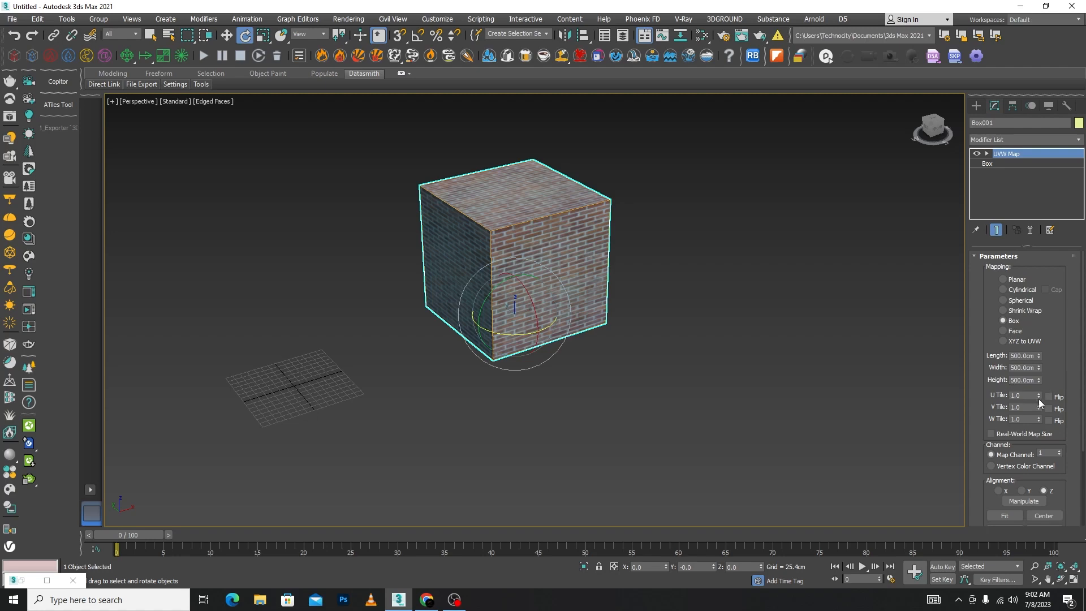
scroll(637, 181, up, 3)
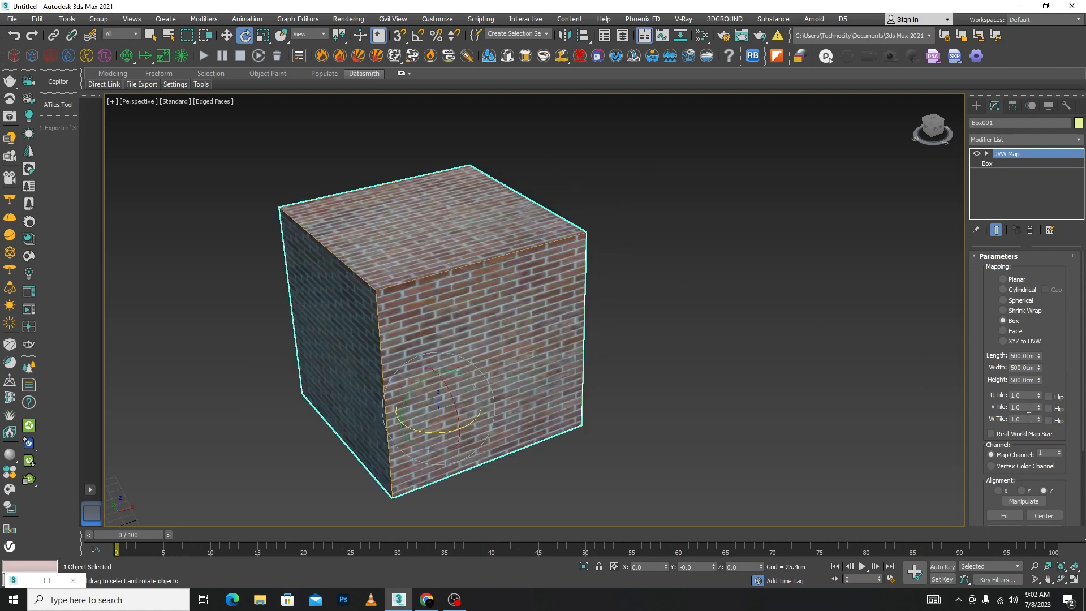
drag(1038, 395, 1067, 275)
scroll(854, 406, up, 5)
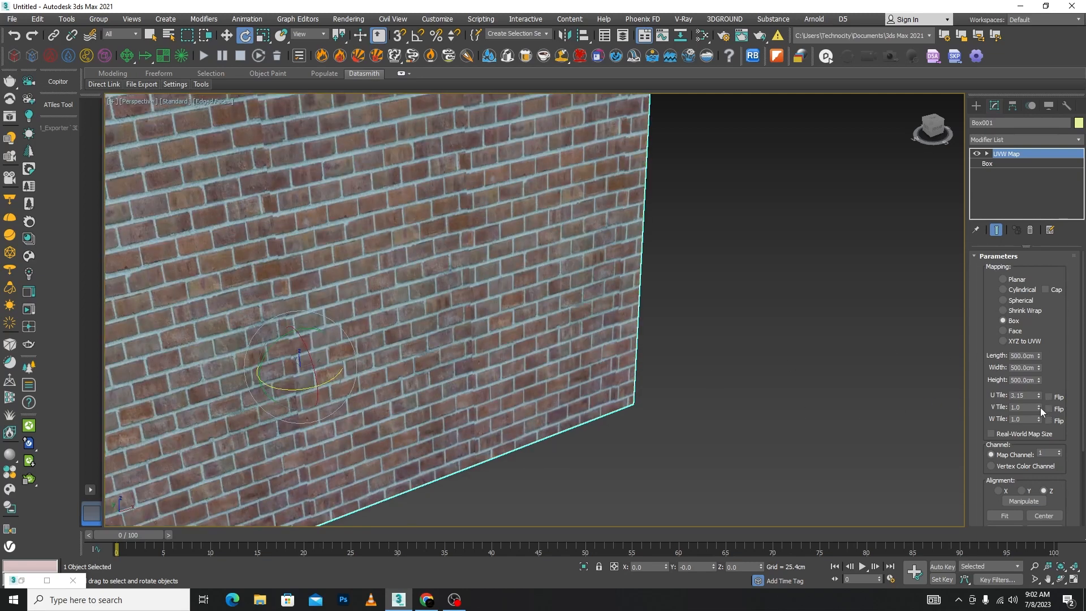
drag(1041, 407, 1032, 360)
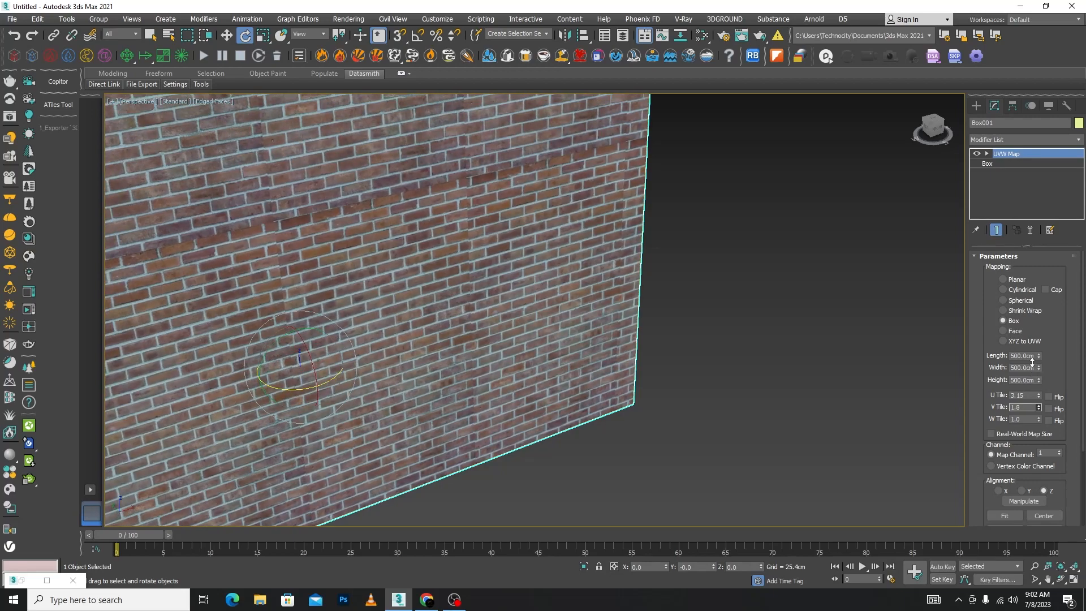
scroll(673, 264, down, 8)
click(781, 368)
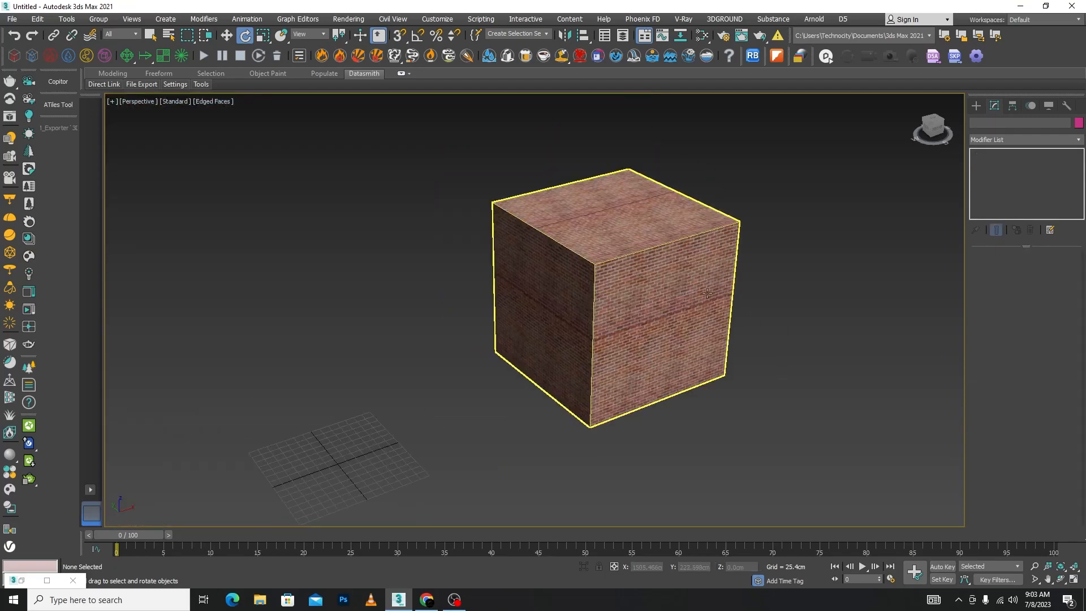
scroll(696, 308, up, 6)
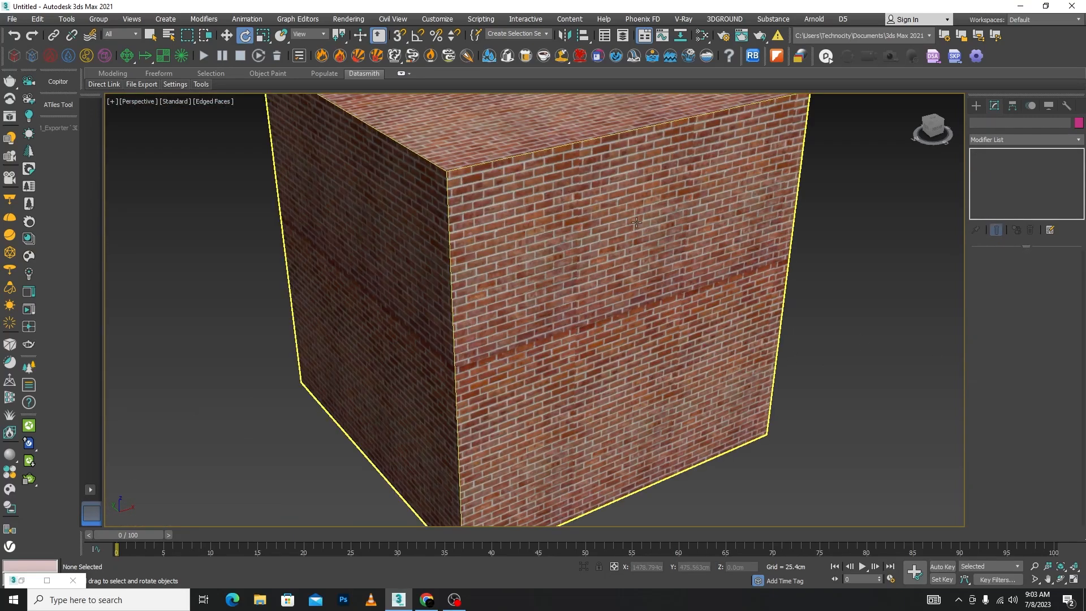
scroll(637, 222, down, 6)
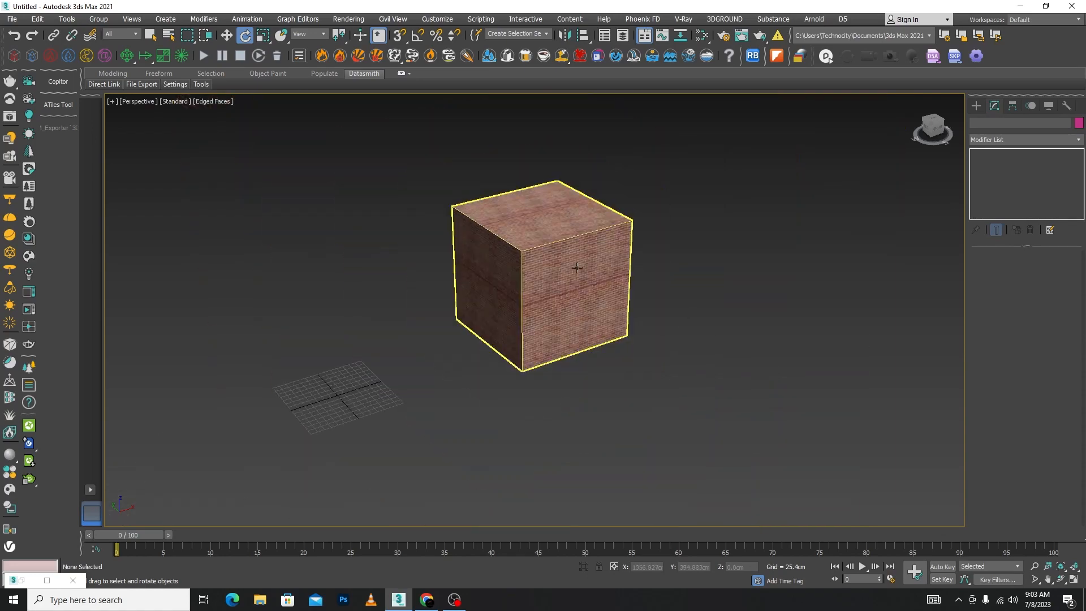
- Set the U and V tile values of the box's UVW Map modifier to 1
click(576, 267)
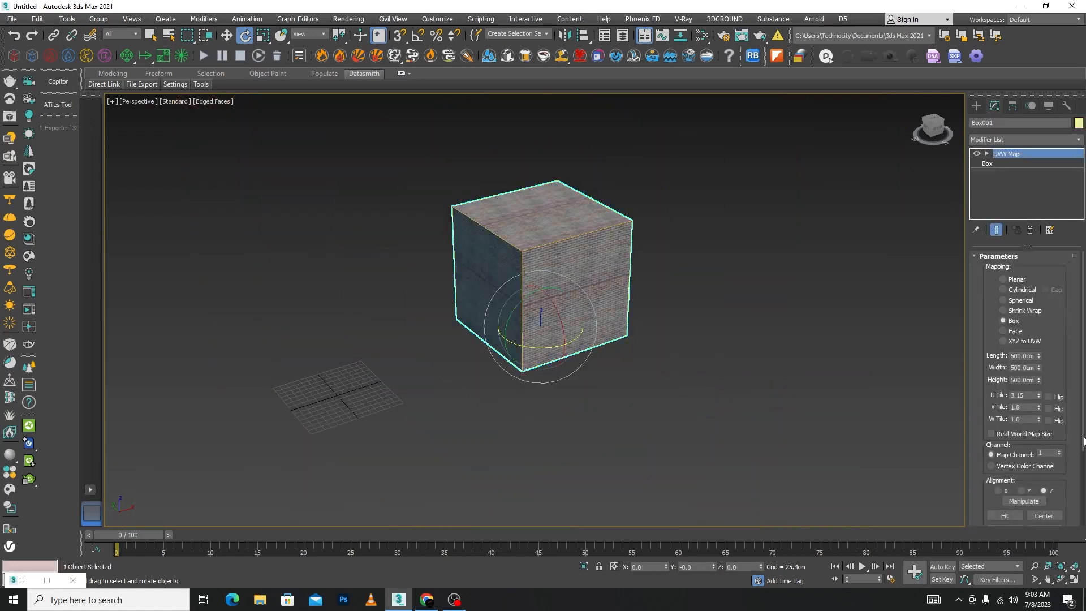
drag(1027, 395, 1005, 408)
text(1)
key(Return)
text(1)
key(Return)
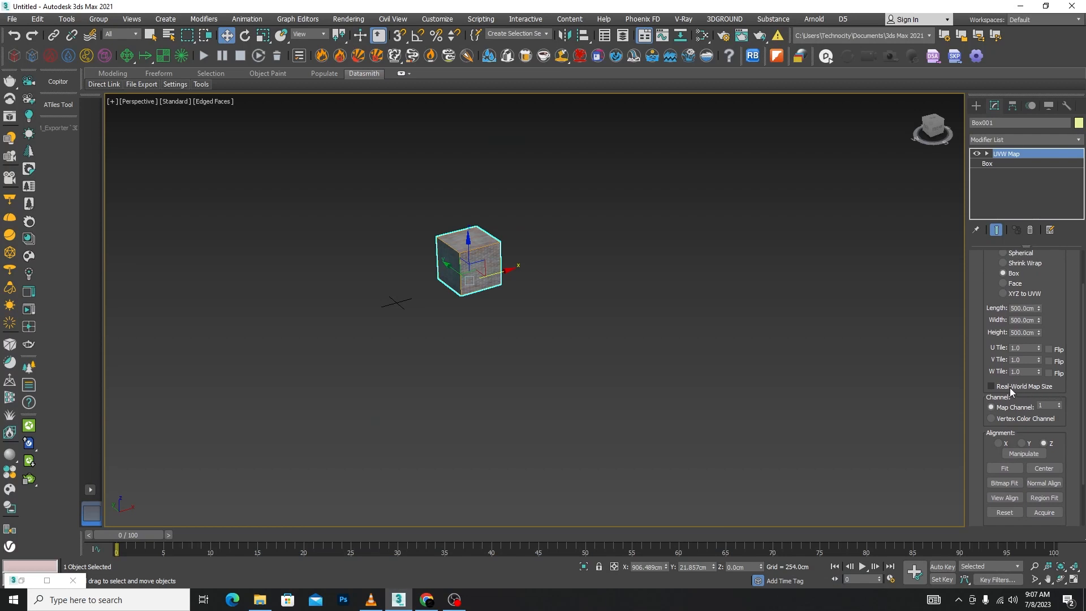
- Clone the brick box about 1124 cm along the X axis
scroll(495, 240, up, 5)
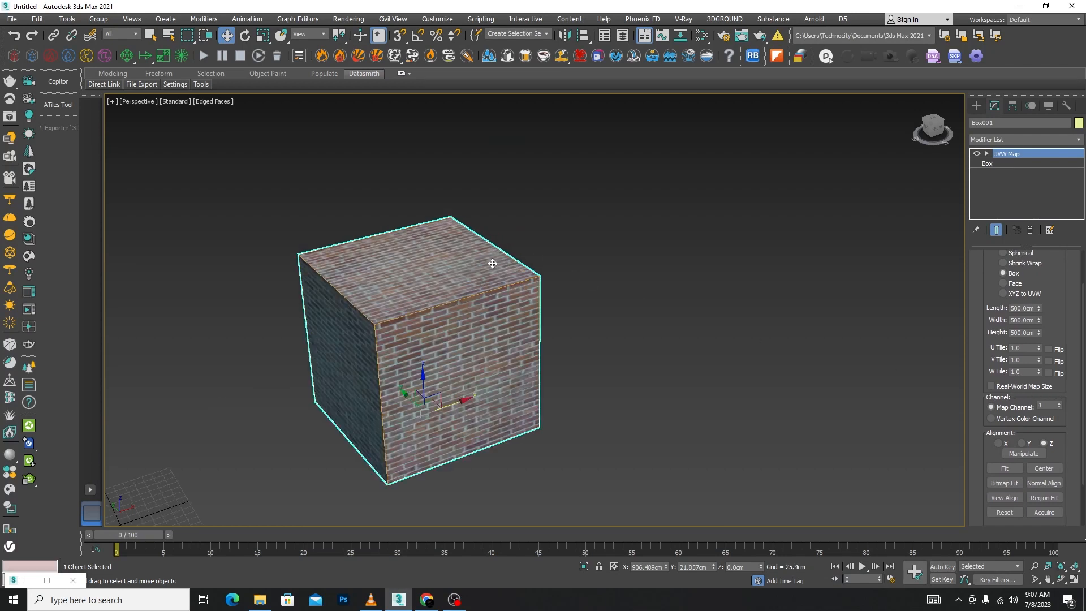
shift+drag(462, 403, 738, 330)
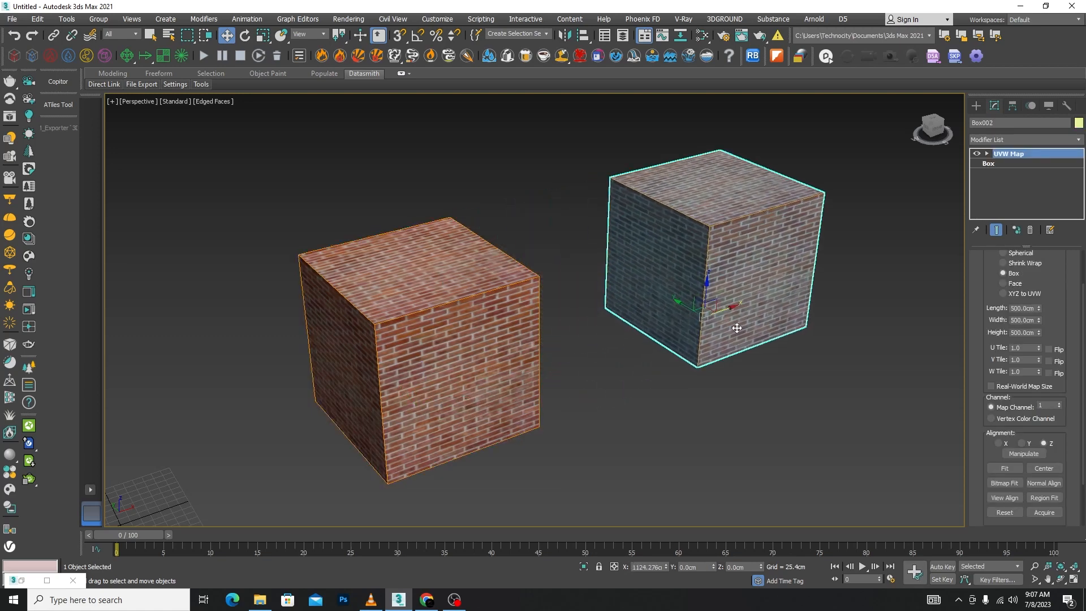
click(544, 348)
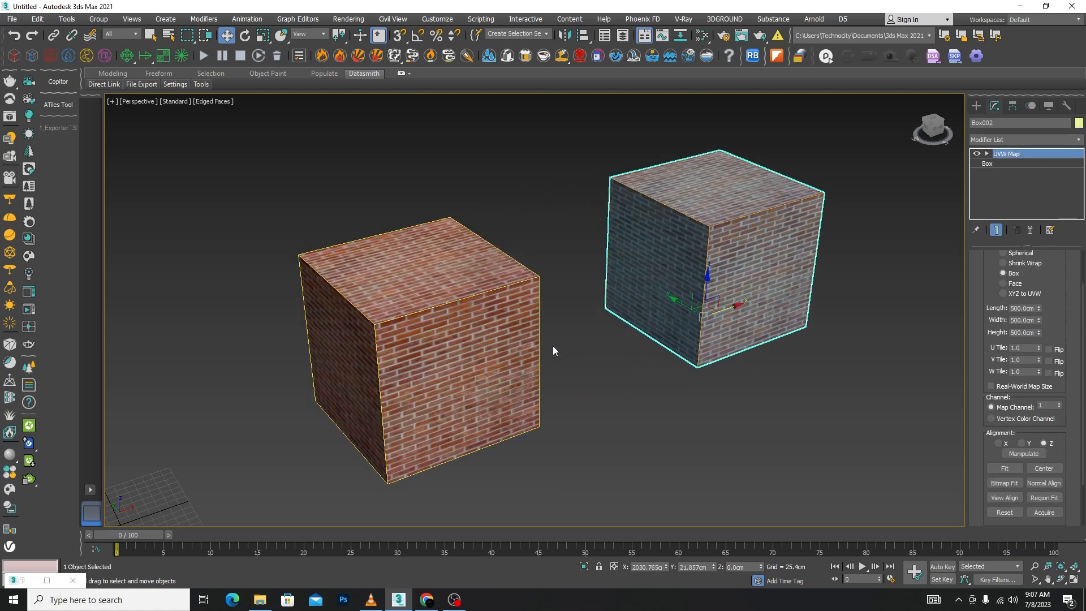
- Enable Use Real-World Scale on the brick bitmap feeding Material #27 and set its width and height size to 500 cm
key(m)
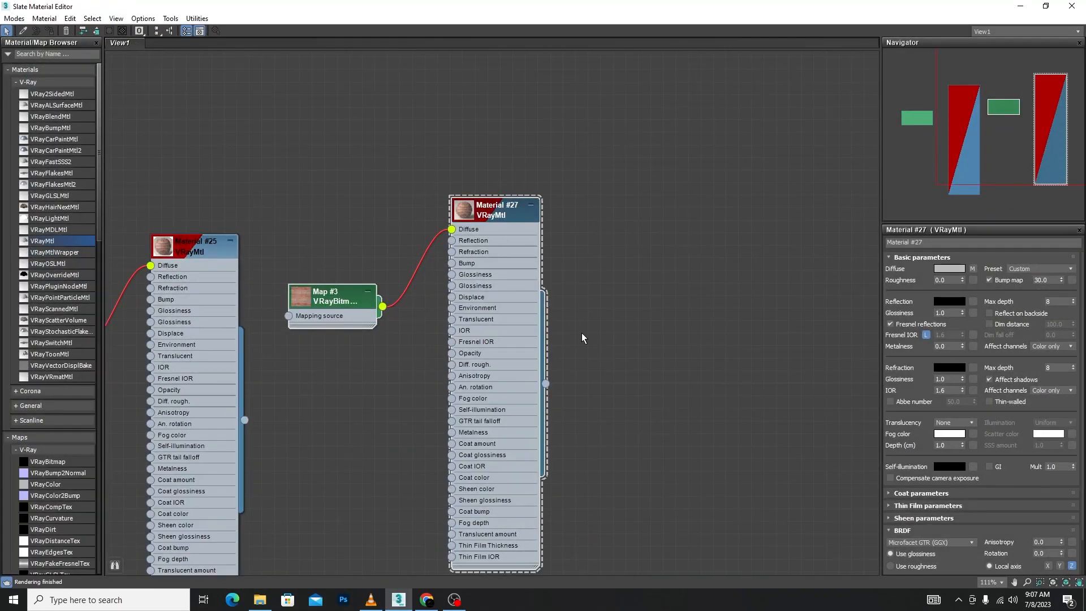
middle_drag(581, 332, 581, 277)
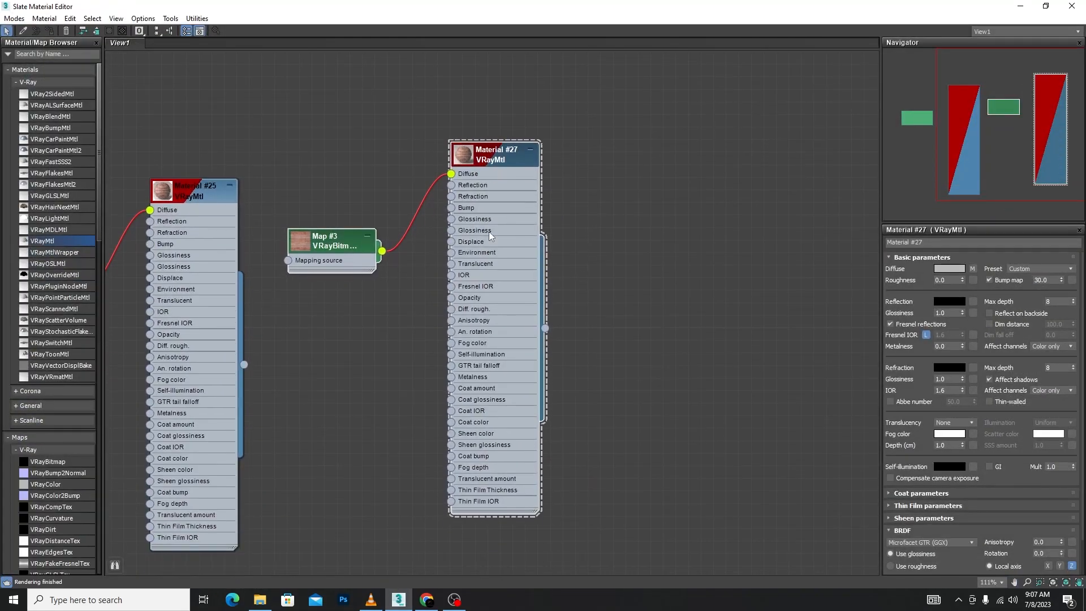
double_click(341, 245)
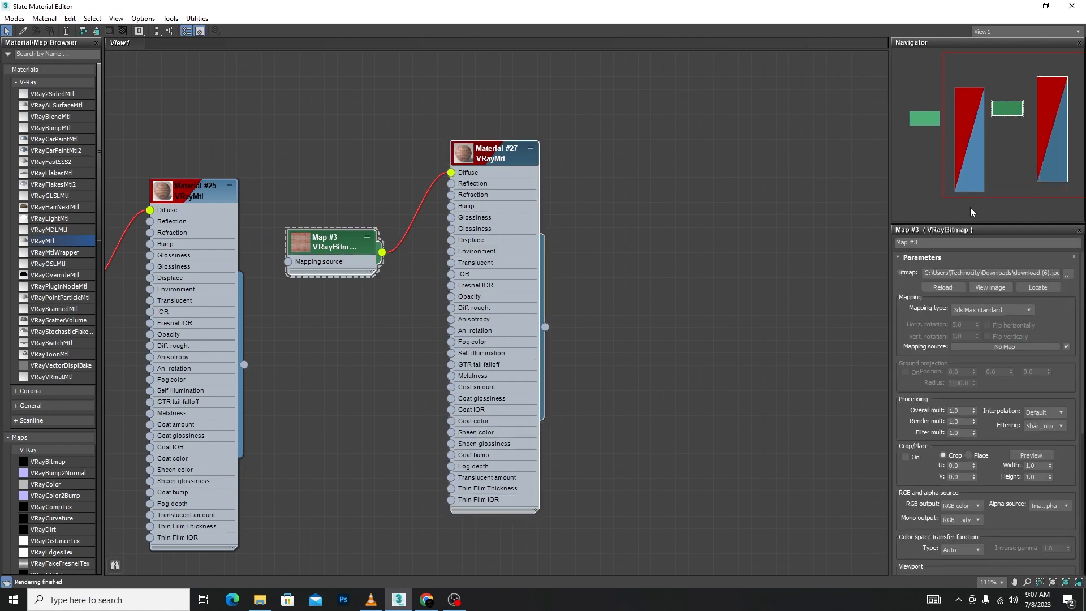
scroll(1083, 311, down, 5)
scroll(1082, 311, down, 5)
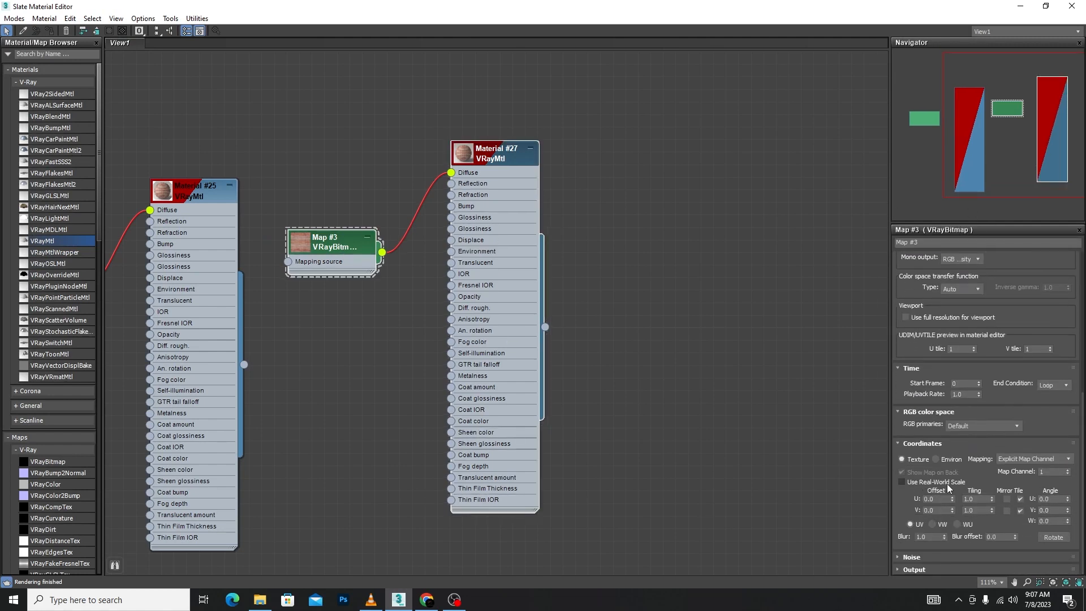
click(901, 481)
double_click(985, 500)
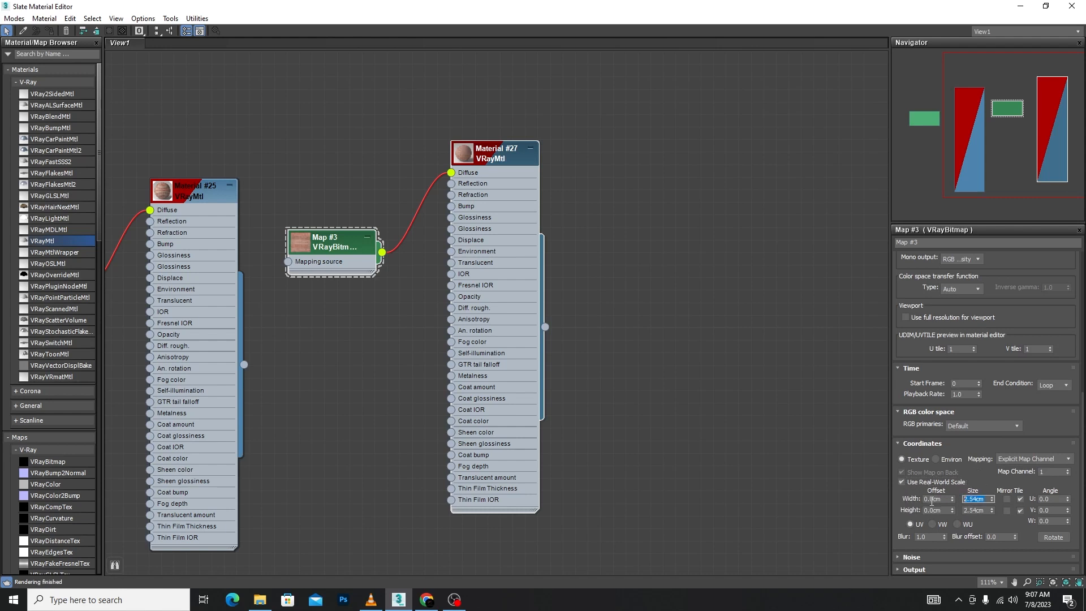
text(5)
key(Tab)
text(500)
- Move the material editor clear of the boxes and enable Real-World Map Size in the copied box's UVW Map modifier
drag(968, 9, 408, 138)
scroll(774, 232, down, 1)
click(855, 331)
scroll(751, 217, up, 1)
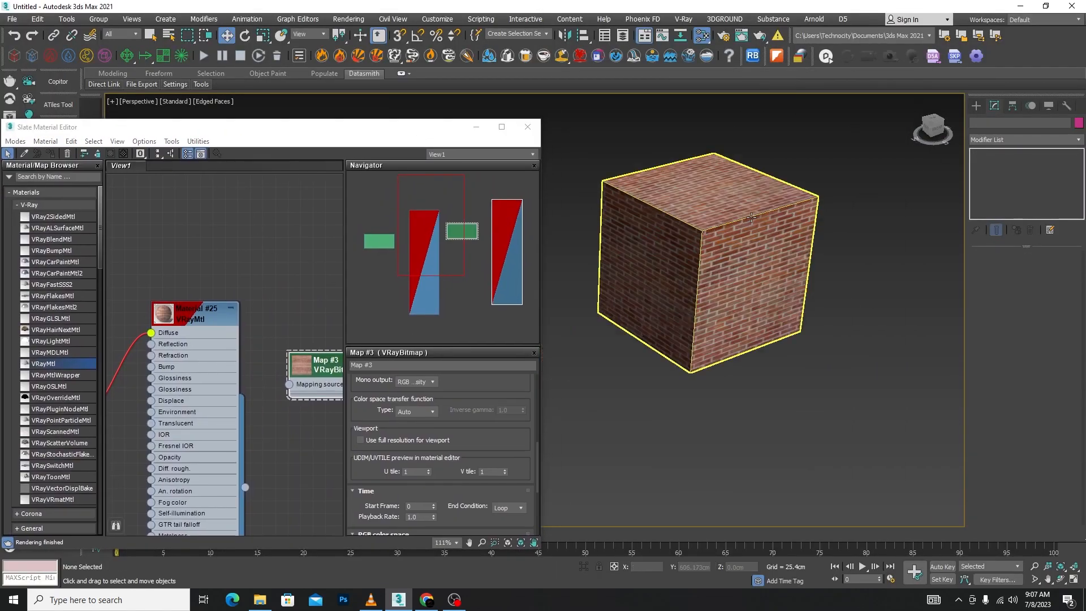
click(751, 217)
drag(1080, 317, 1082, 428)
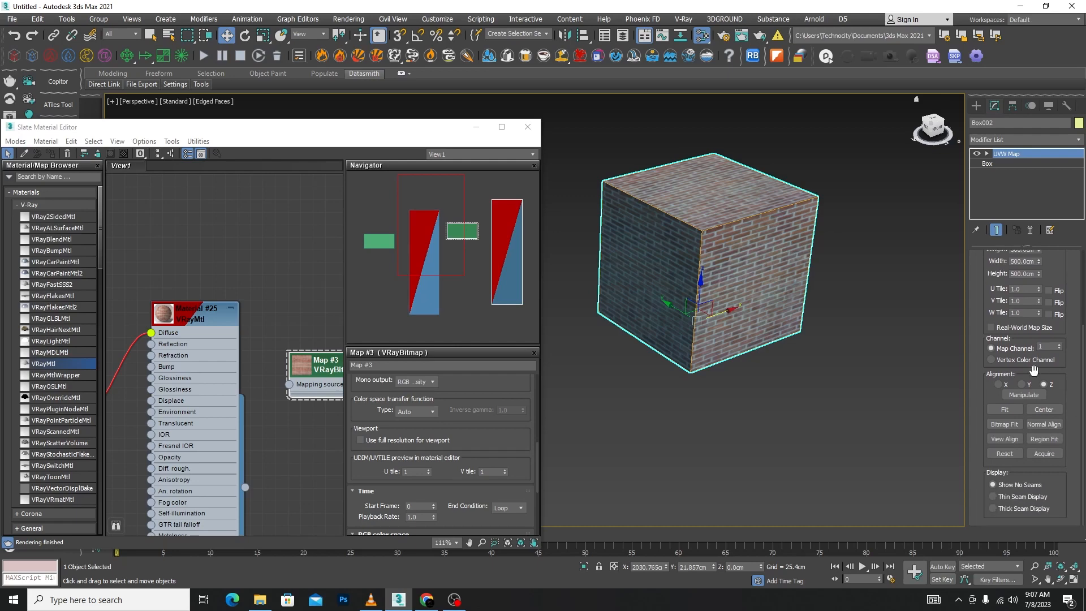
click(991, 327)
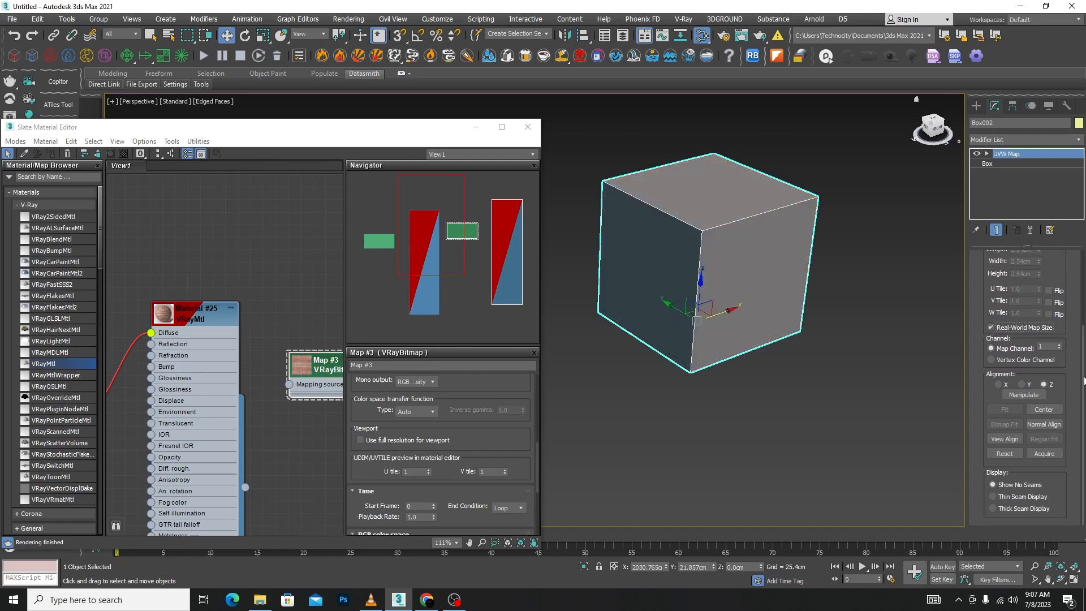
drag(1084, 377, 1084, 301)
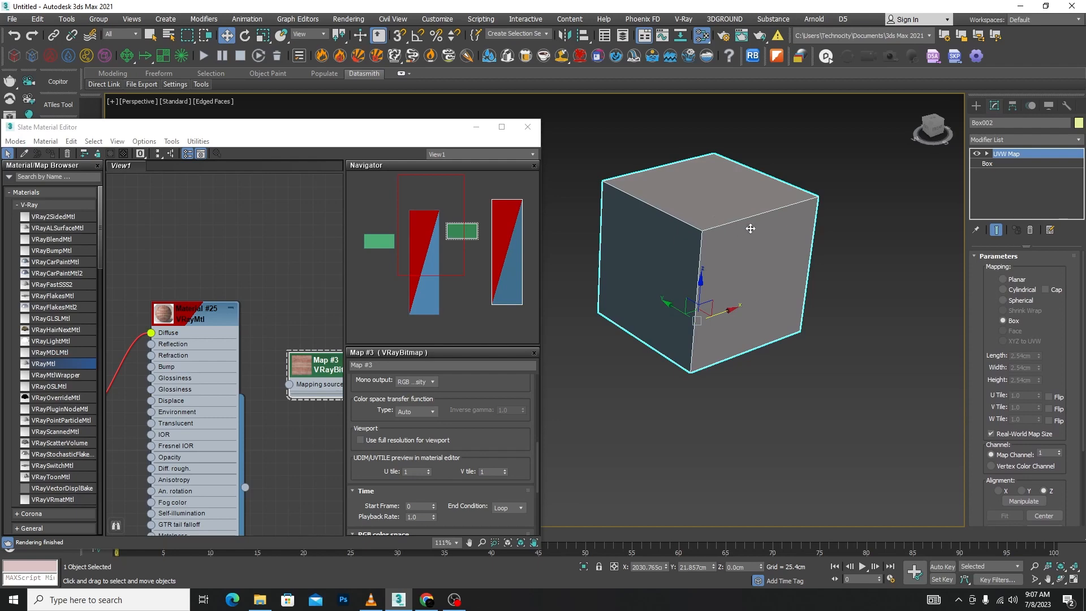
- Examine the copied box's texture up close and compare it with the original brick box
click(867, 293)
scroll(718, 241, up, 5)
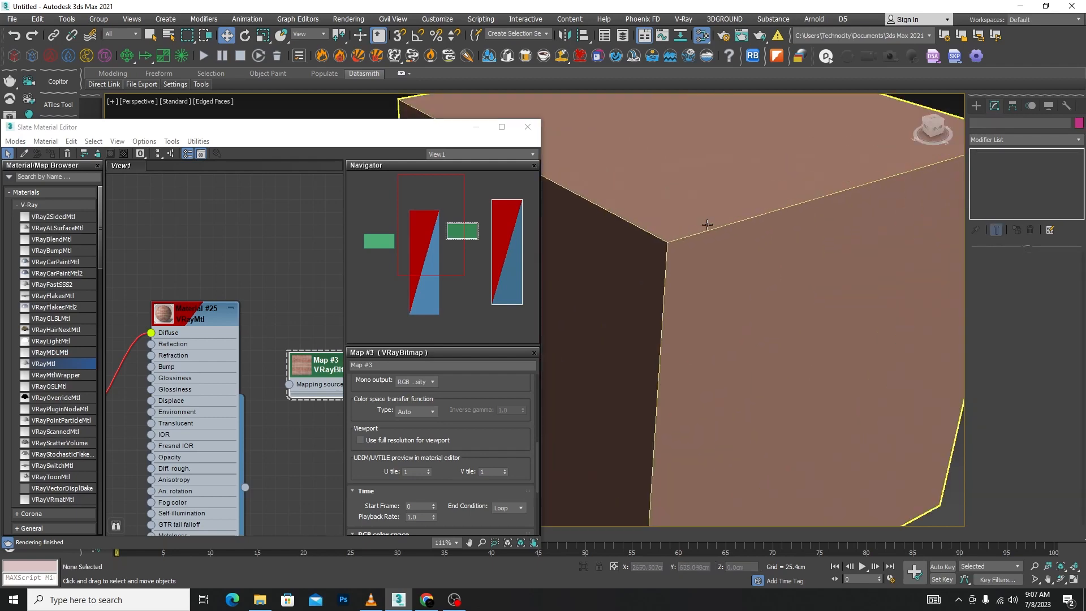
scroll(717, 241, down, 4)
scroll(718, 241, up, 8)
scroll(735, 237, down, 8)
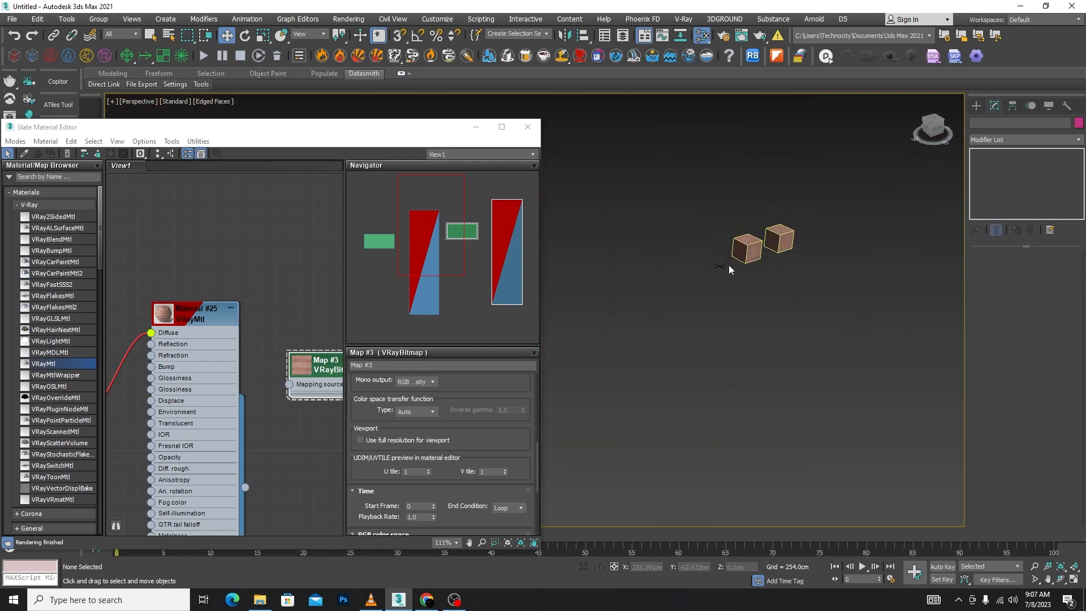
scroll(729, 265, up, 4)
scroll(254, 277, down, 3)
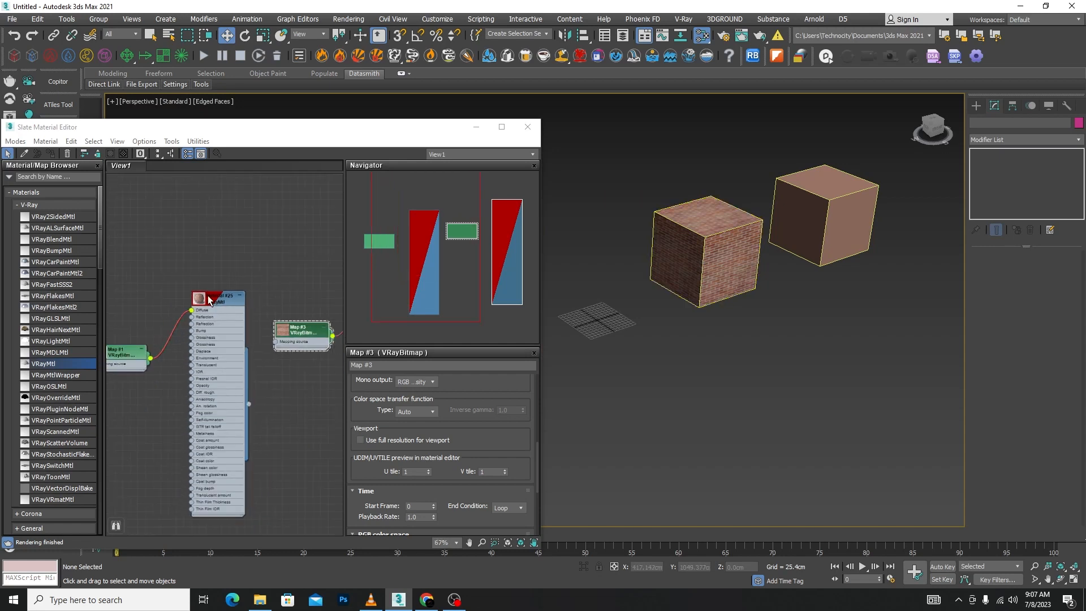
- Assign Material #27 to the copied brick box
middle_drag(151, 379, 190, 388)
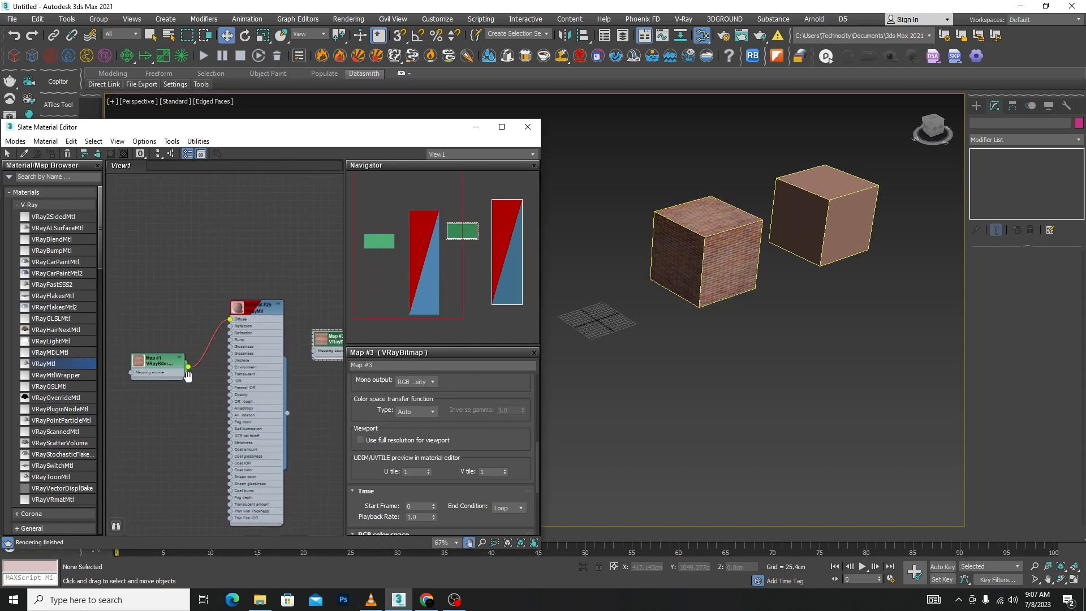
drag(535, 460, 535, 498)
scroll(231, 256, down, 2)
middle_drag(323, 286, 255, 300)
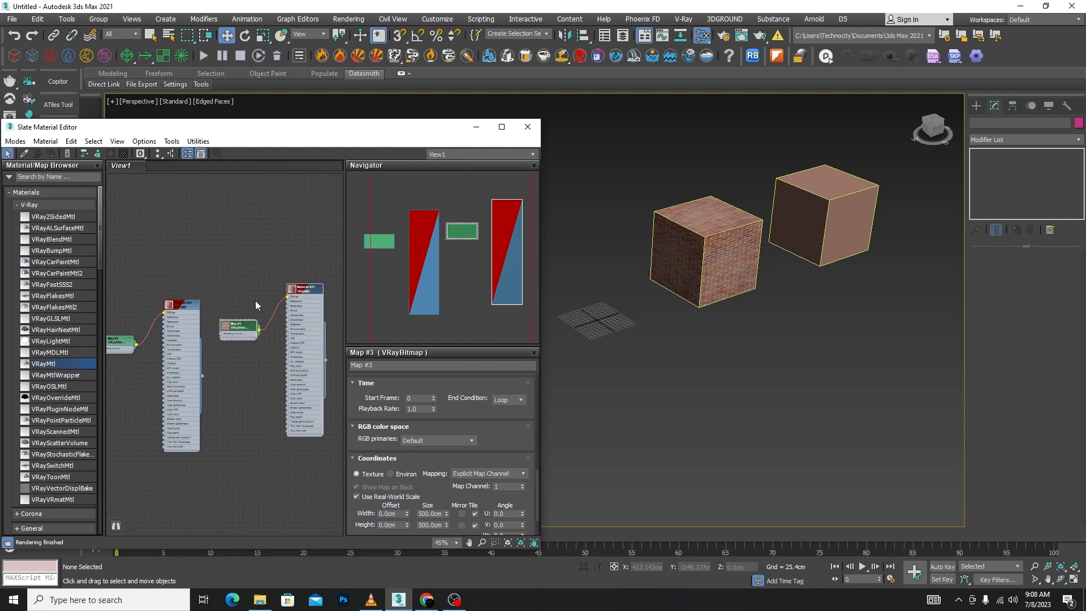
scroll(255, 302, up, 2)
middle_drag(308, 264, 298, 270)
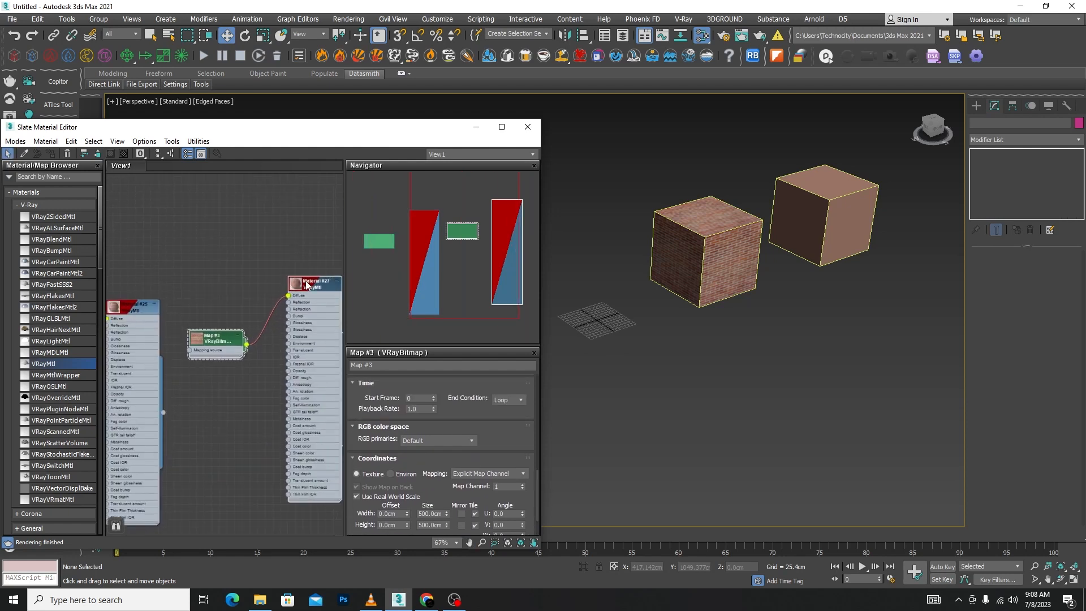
click(306, 285)
click(777, 226)
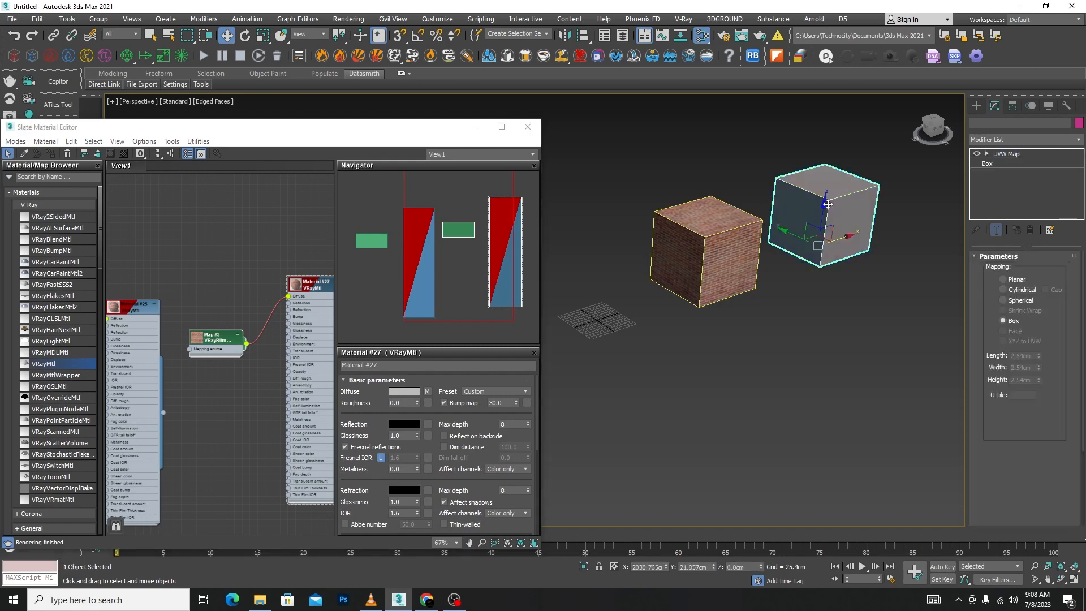
drag(62, 126, 178, 151)
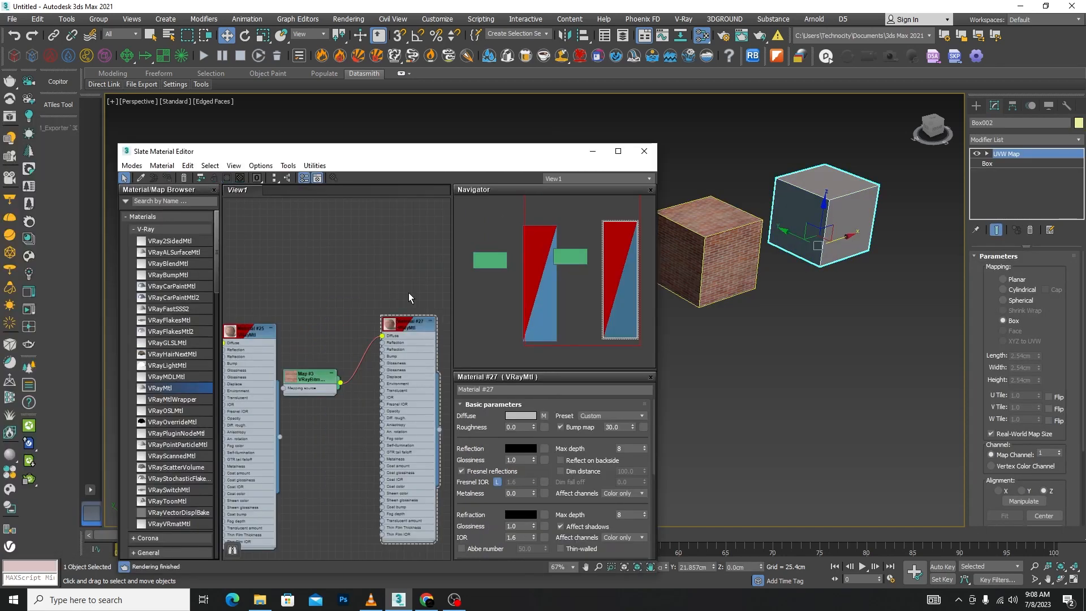
click(405, 324)
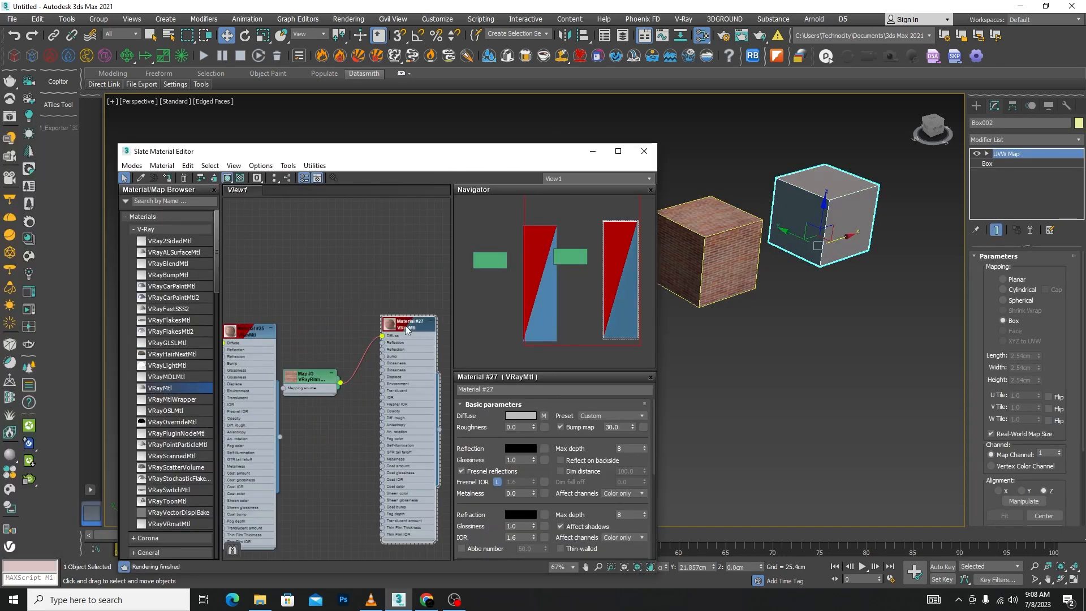
click(166, 177)
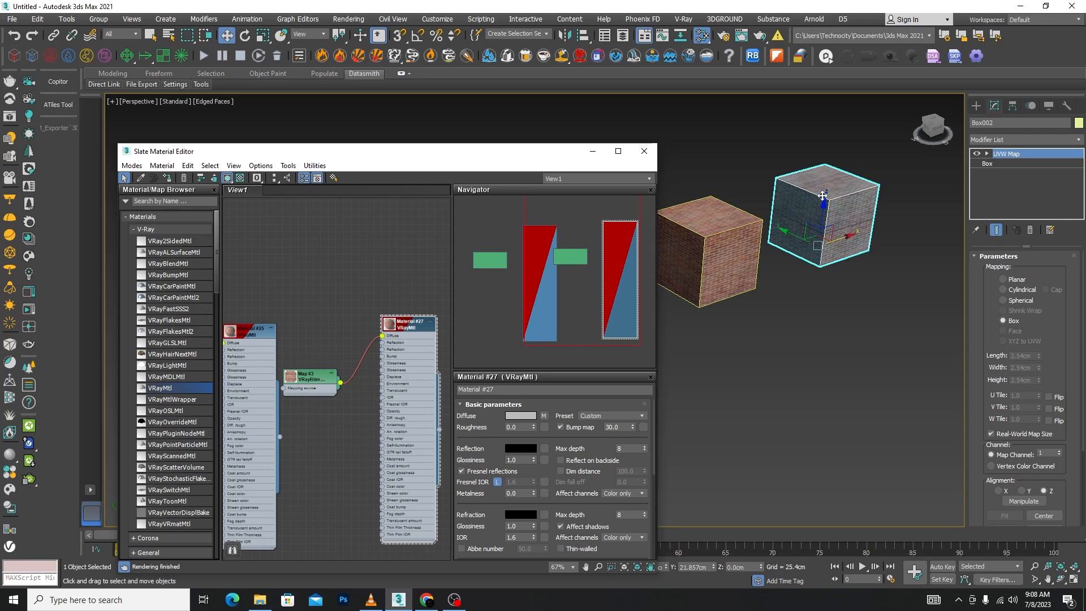
- Minimize the material editor and compare the brick scale on the copied box with the original box
click(592, 151)
scroll(919, 217, up, 5)
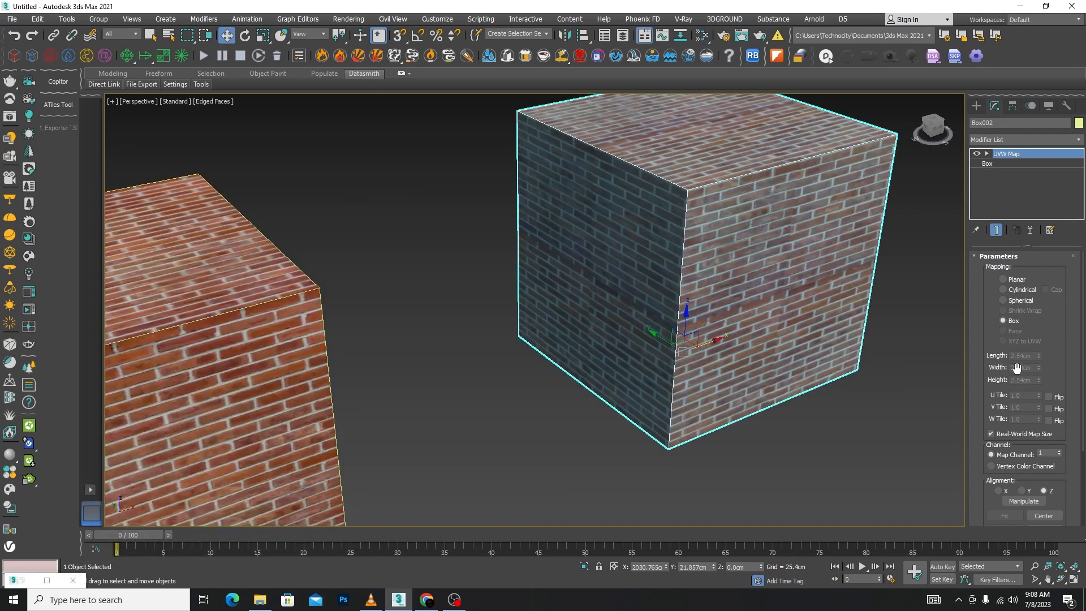
scroll(864, 353, down, 3)
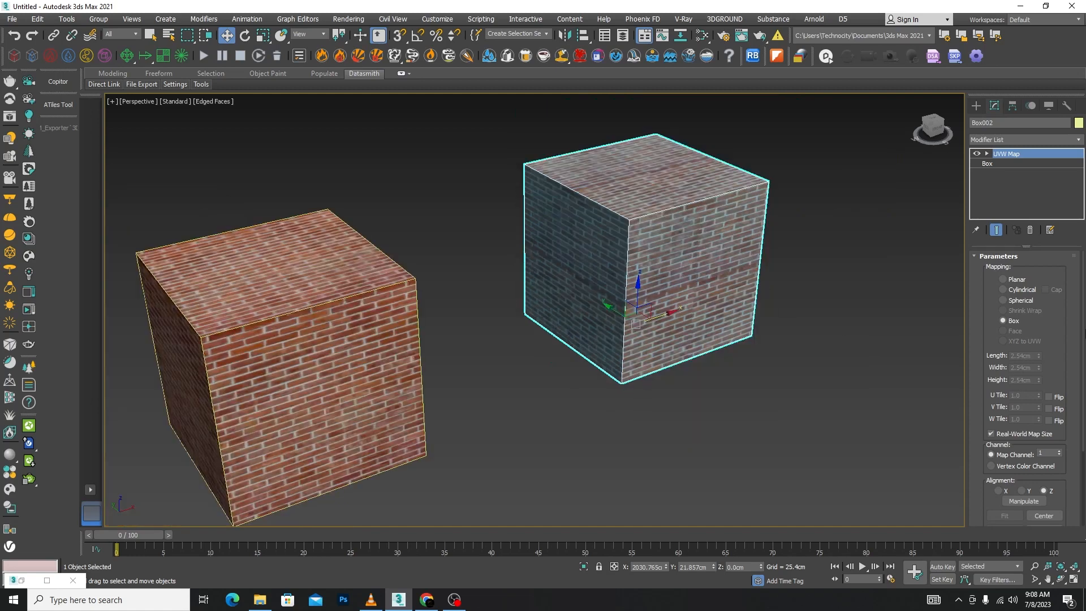
scroll(1077, 433, down, 3)
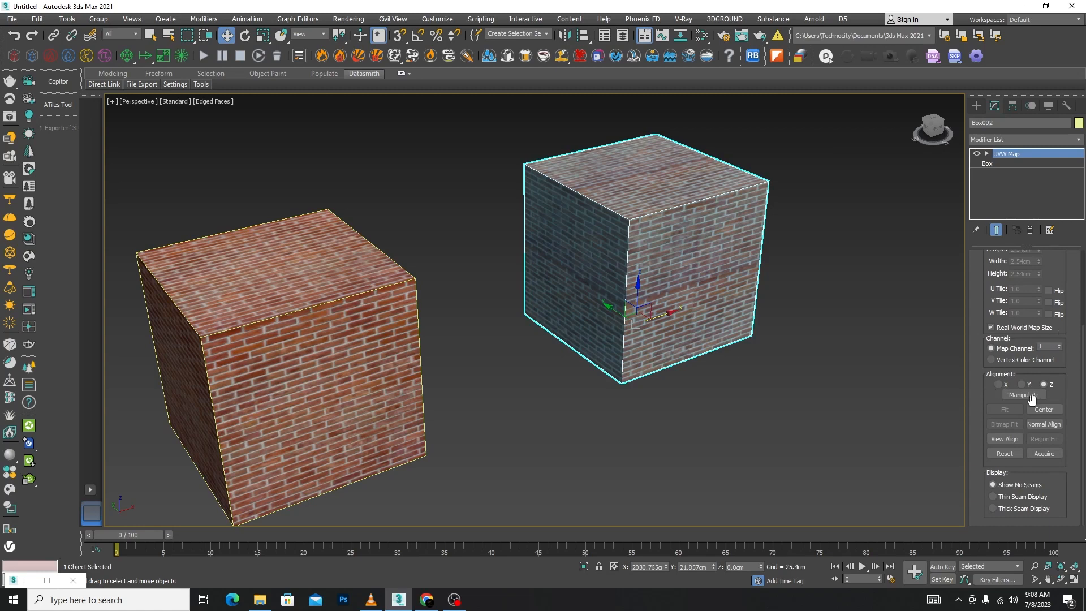
key(z)
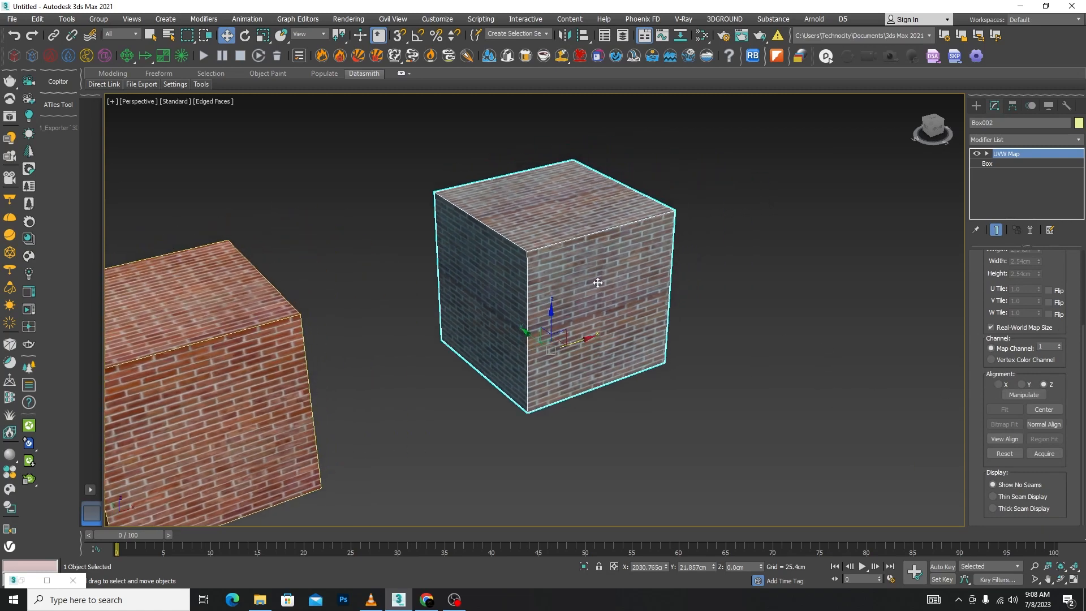
scroll(757, 310, down, 5)
- Delete the copied brick box
click(756, 311)
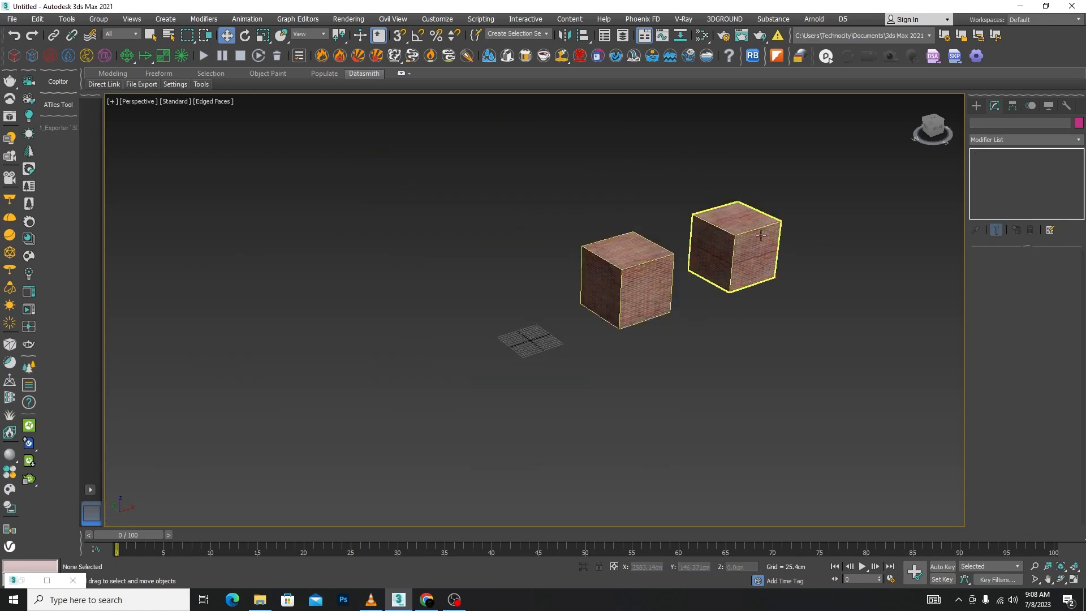
click(731, 236)
key(Delete)
scroll(632, 274, up, 2)
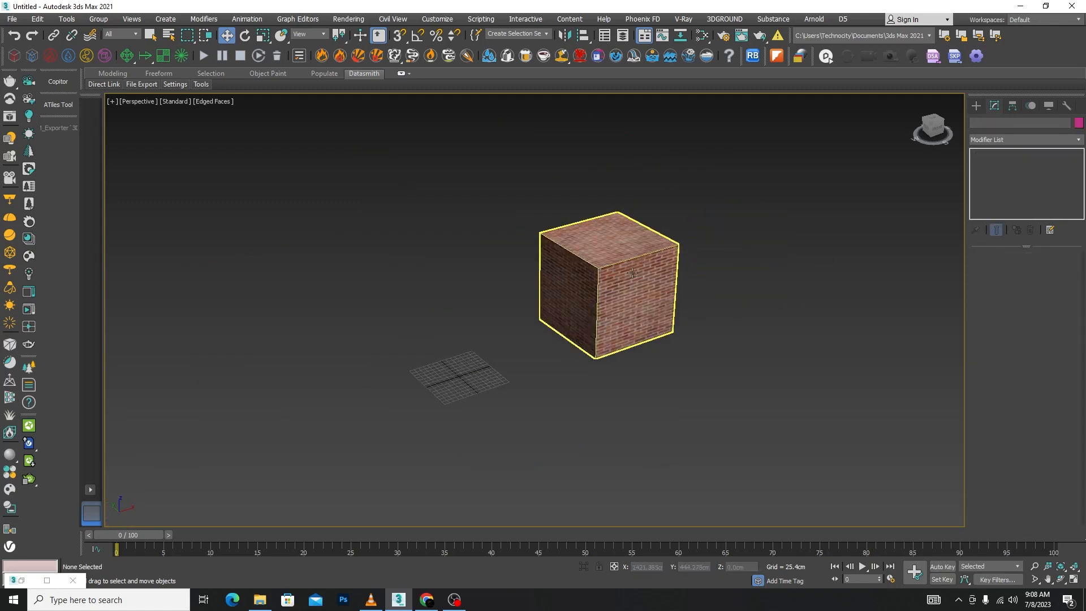
- Turn on Manipulate for the remaining box's UVW Map and stretch the gizmo height to about 1049 cm with Z alignment and 1307 cm with Y alignment
click(632, 275)
scroll(1075, 453, down, 3)
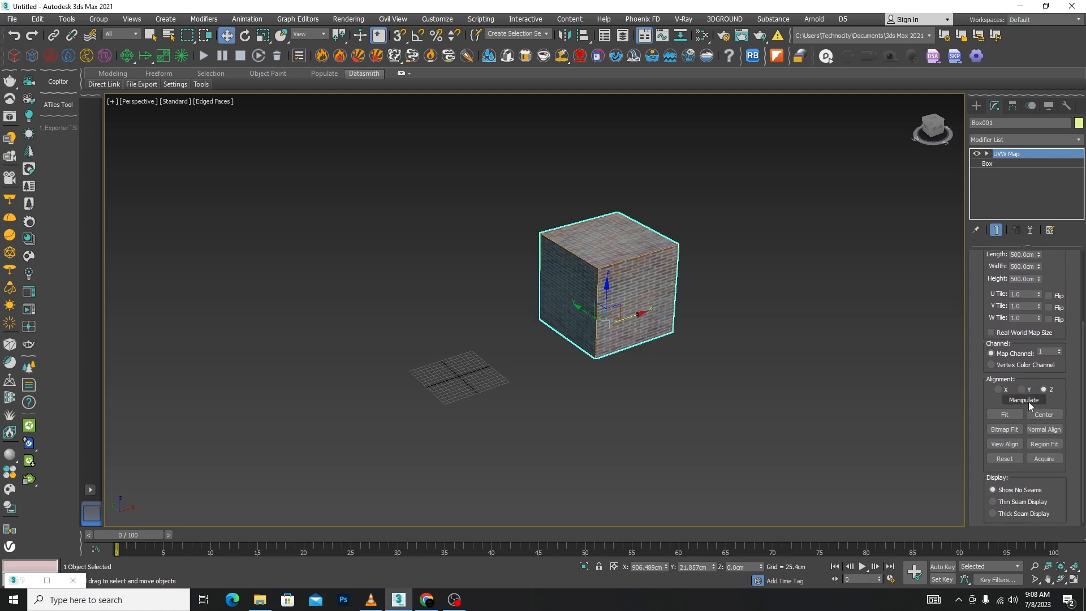
click(1024, 400)
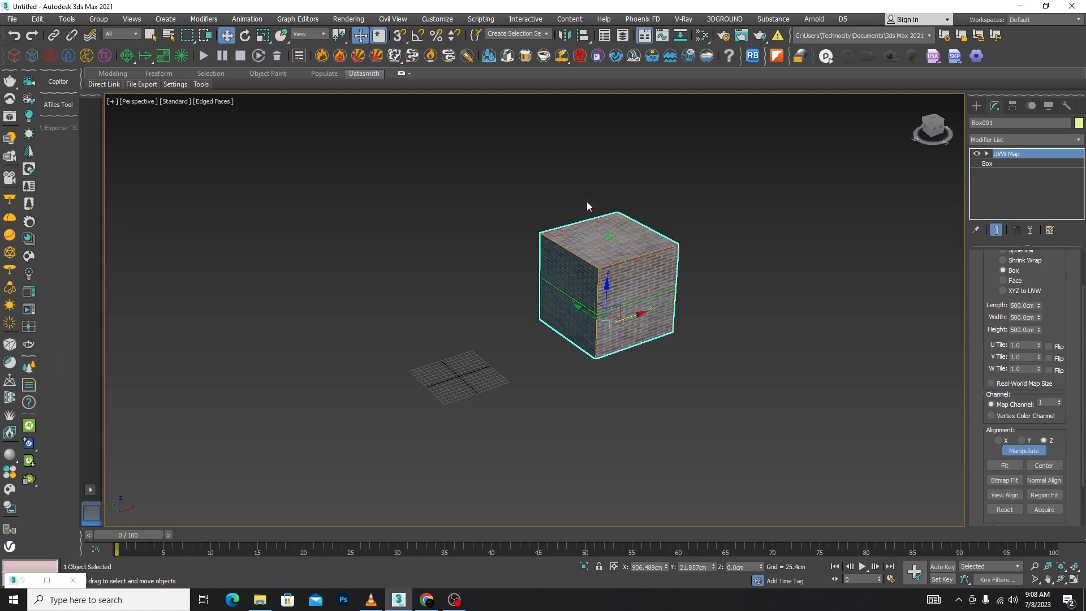
drag(610, 237, 611, 190)
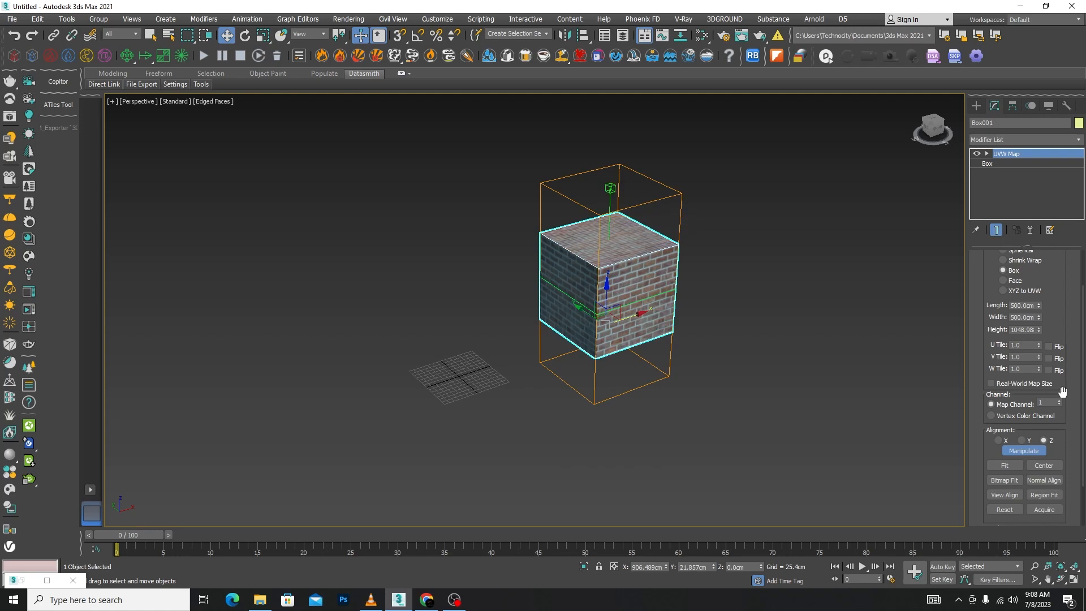
click(1022, 440)
mouse_move(677, 324)
mouse_down()
mouse_move(696, 334)
mouse_move(670, 317)
mouse_move(695, 336)
mouse_move(665, 303)
mouse_move(690, 334)
mouse_up()
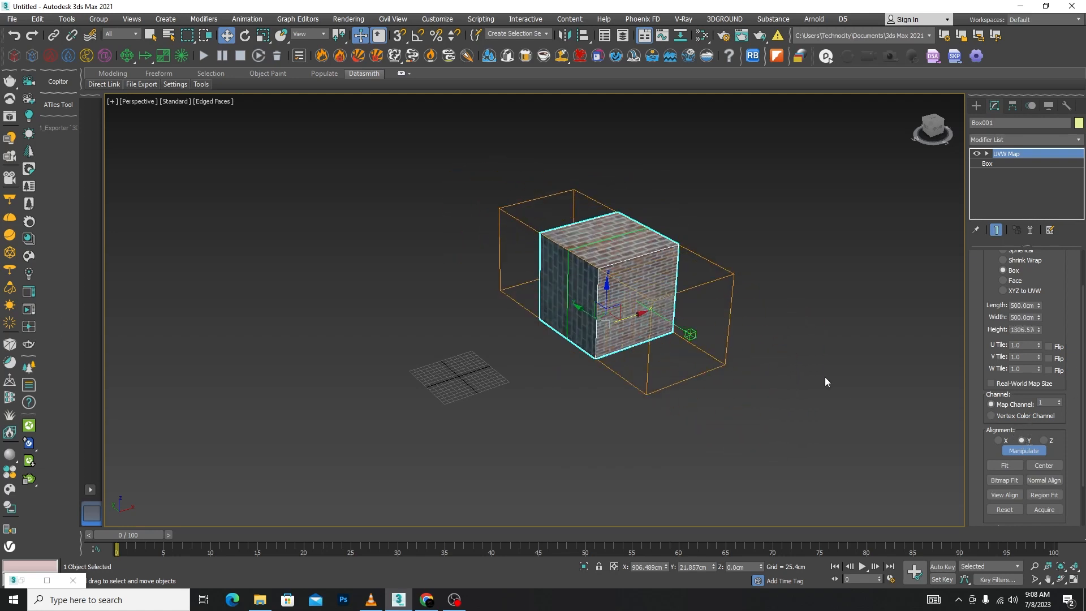
- Align the UVW mapping to X, stretch its gizmo height to about 1995 cm, and turn off Manipulate
click(997, 440)
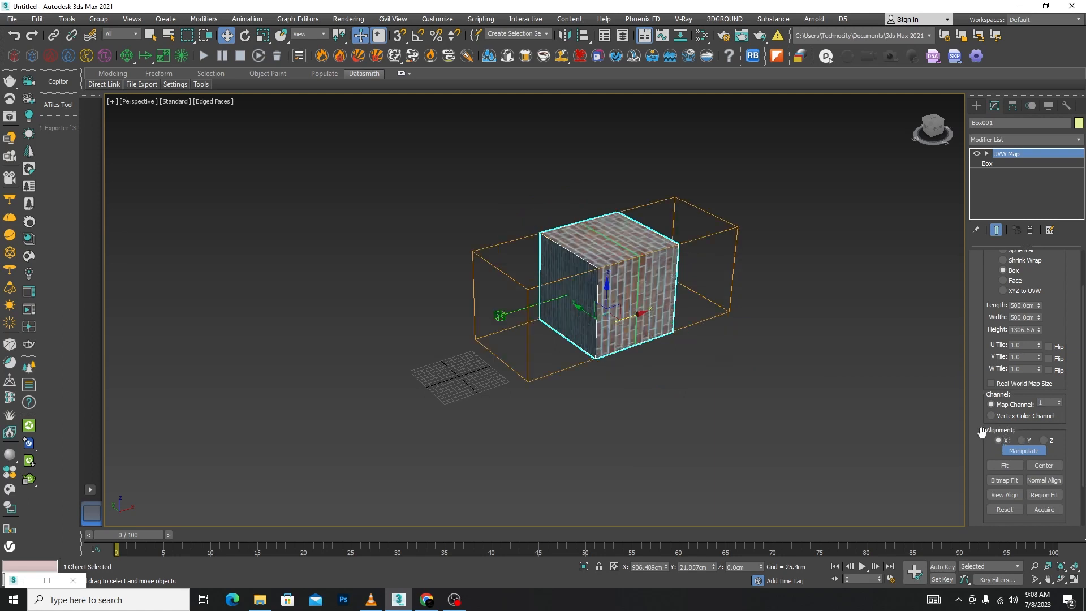
drag(496, 315, 439, 335)
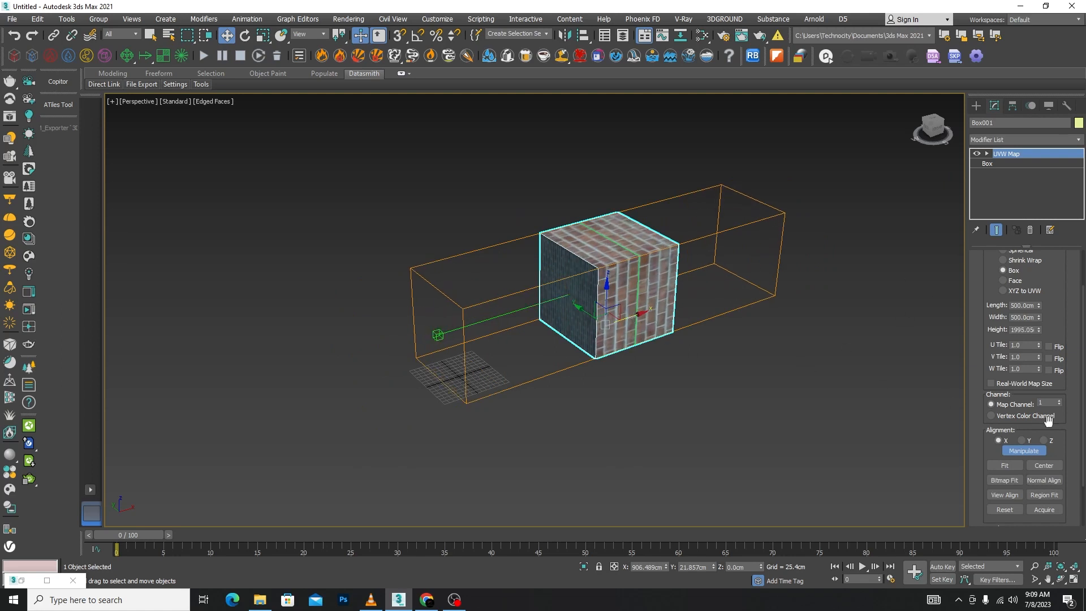
scroll(1035, 421, down, 3)
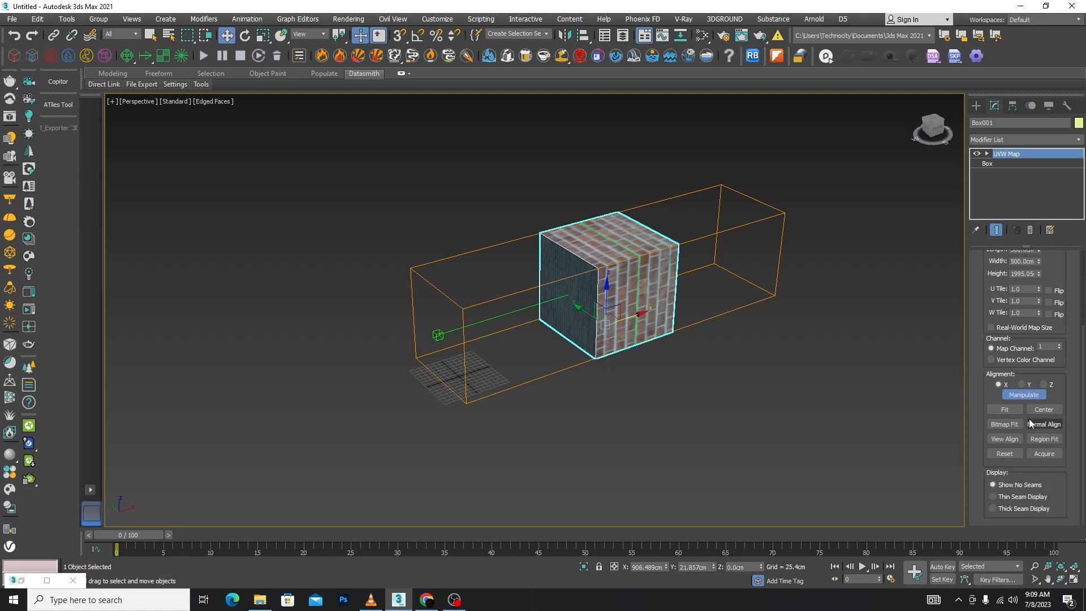
click(1019, 396)
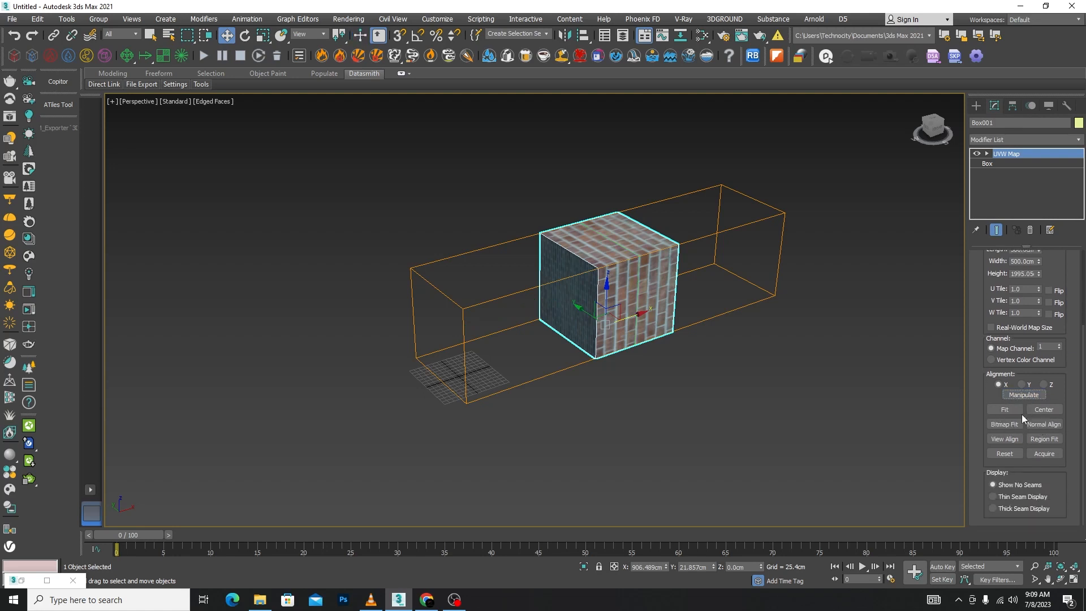
- Fit the stretched UVW Map gizmo to the extents of the brick box
scroll(645, 246, up, 4)
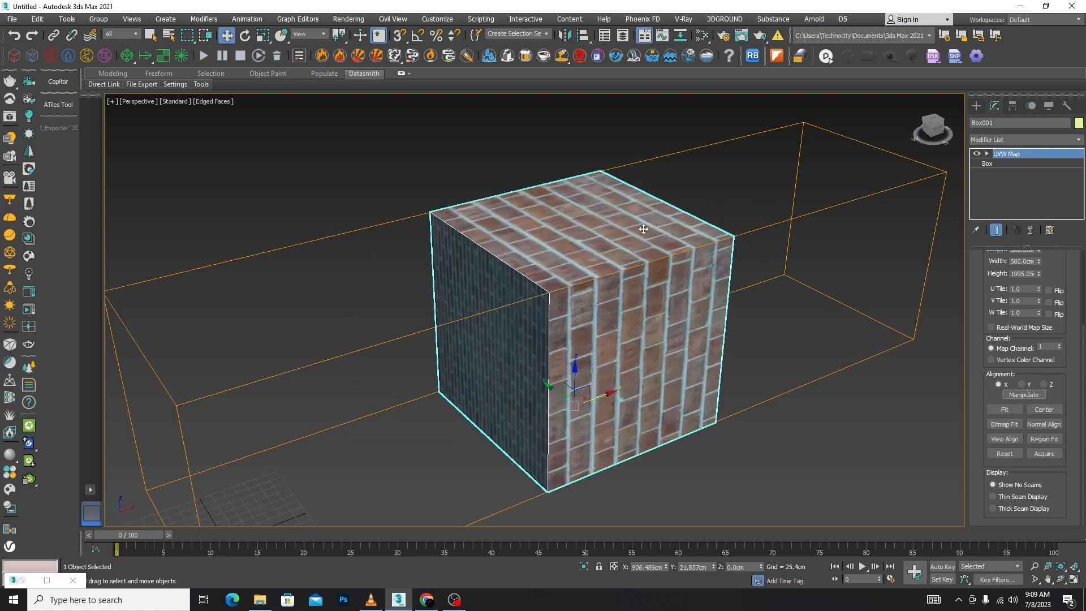
click(1004, 410)
scroll(622, 299, up, 3)
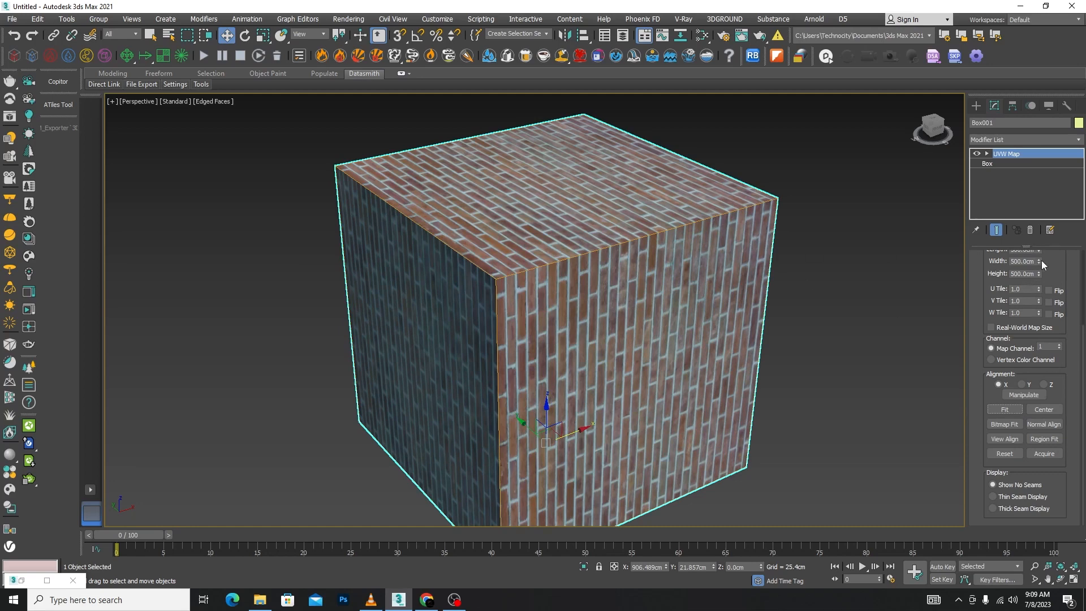
- Set the UVW Map length to 100 cm and refit the mapping gizmo to the box
scroll(1041, 272, up, 1)
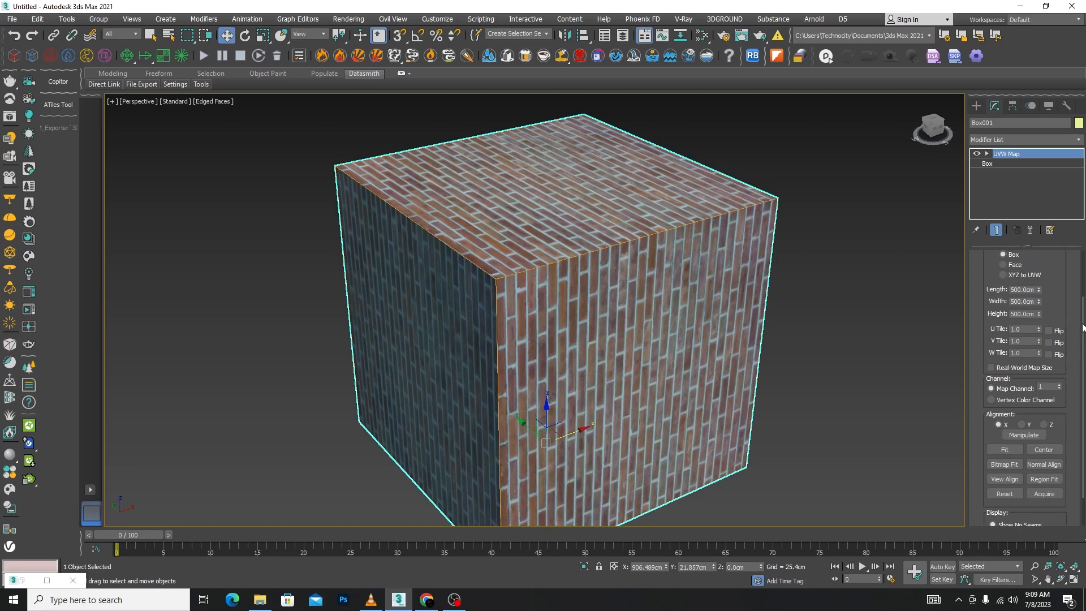
double_click(1034, 290)
text(100)
key(Return)
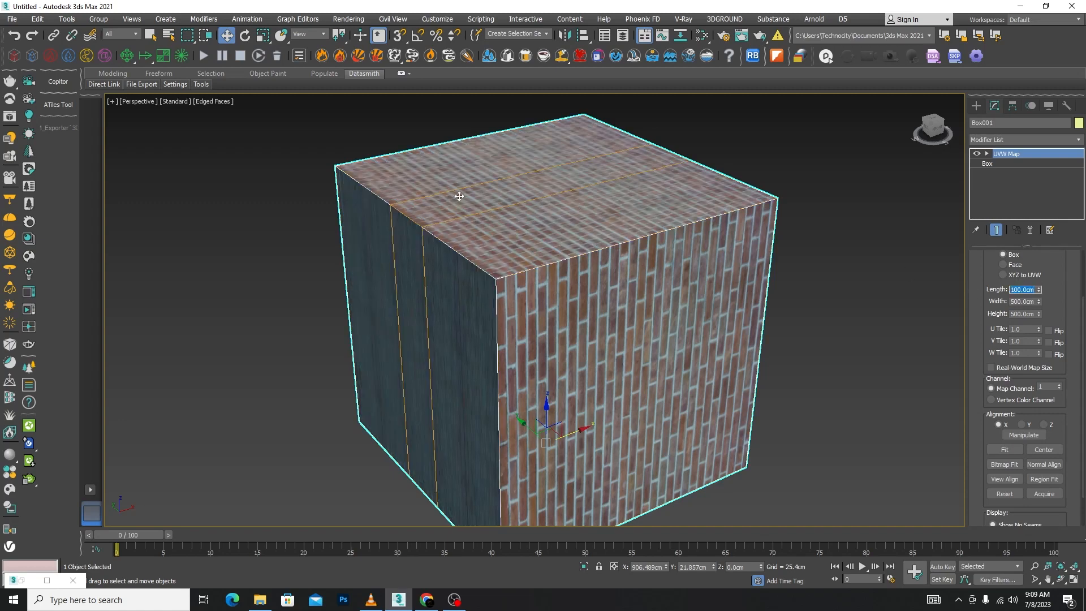
scroll(1084, 431, down, 1)
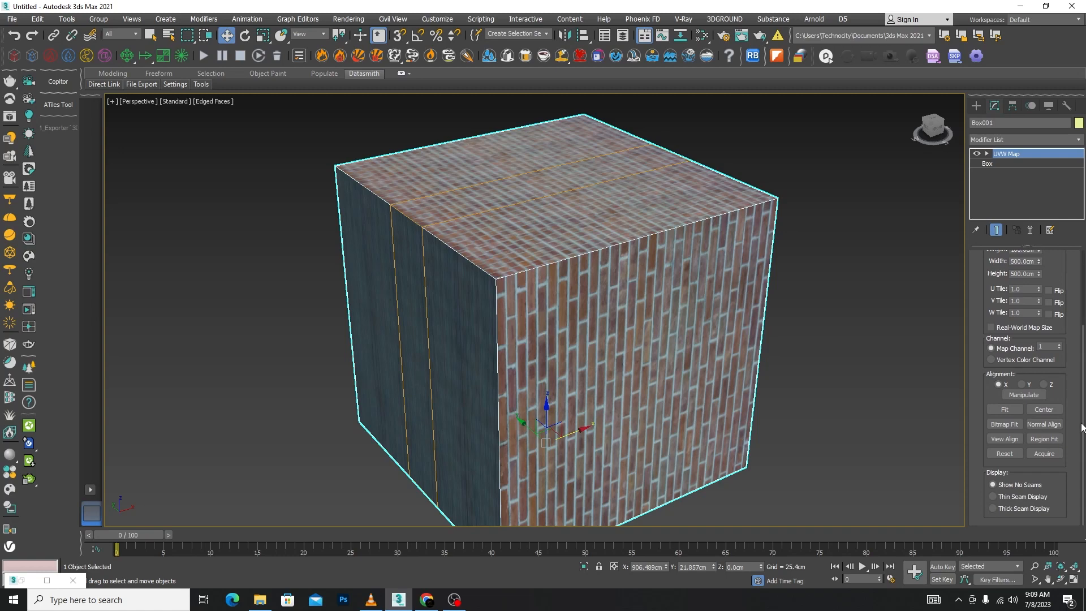
click(1005, 410)
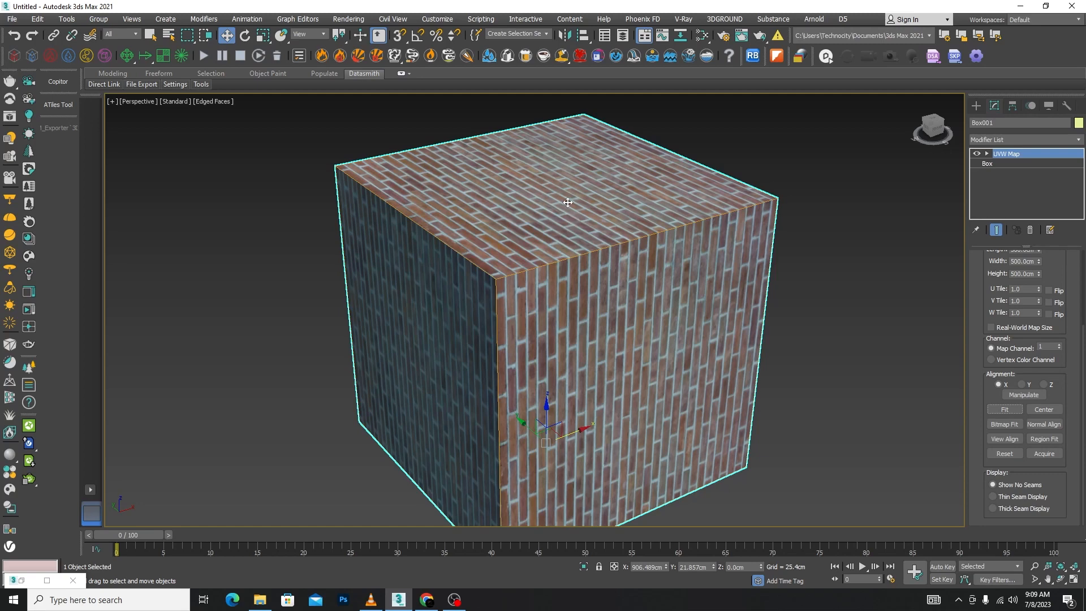
scroll(568, 206, down, 3)
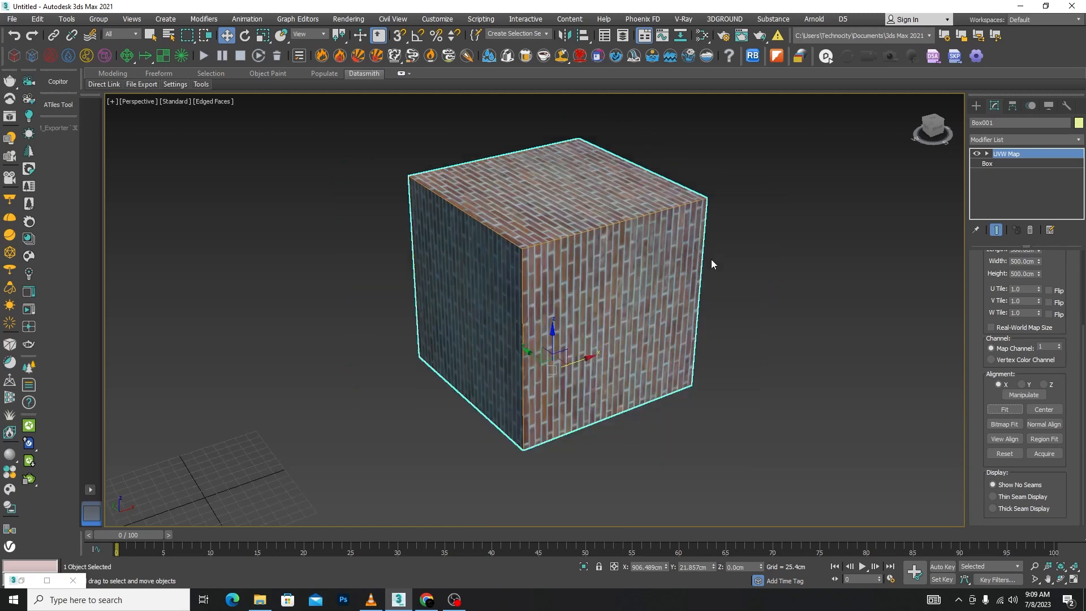
- Move the UVW Map gizmo about 919 cm along the X axis away from the box and center it on the box again
click(987, 153)
click(1007, 163)
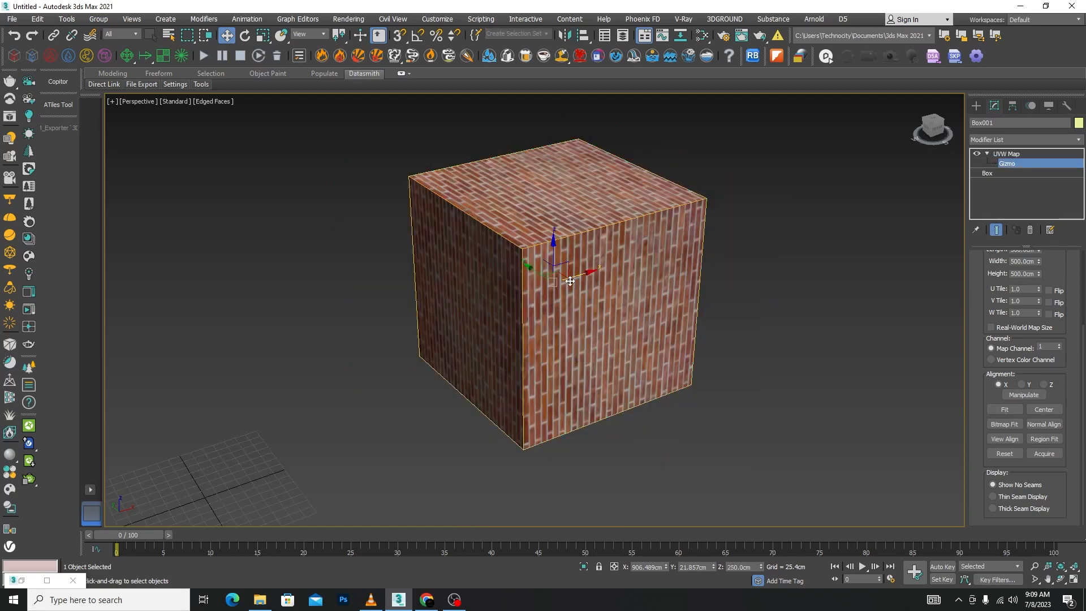
drag(569, 281, 842, 239)
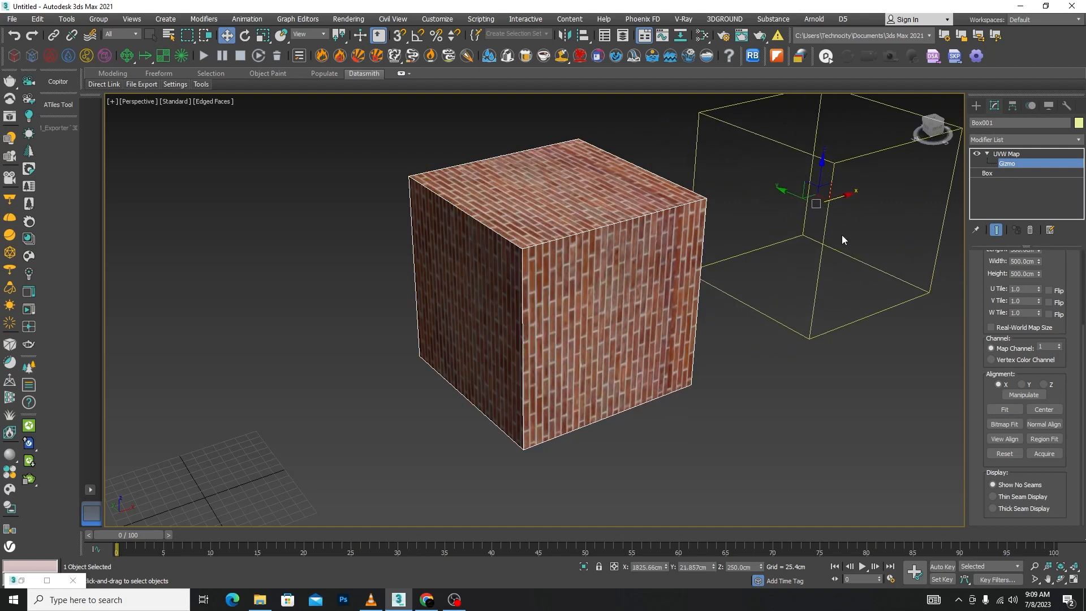
click(1043, 410)
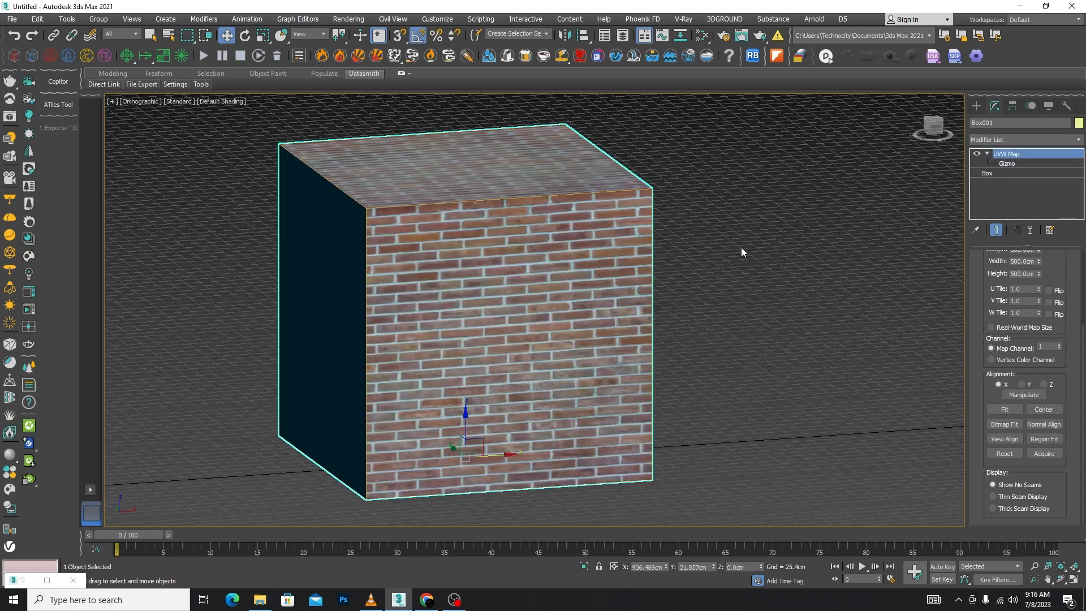
- Bitmap-fit the box's UVW mapping to drift-transformers-mercedes-amg-gt-r-transformers-5-the-last-knight-wallpaper-thumb.jpg and inspect the fitted gizmo from several angles
click(1004, 430)
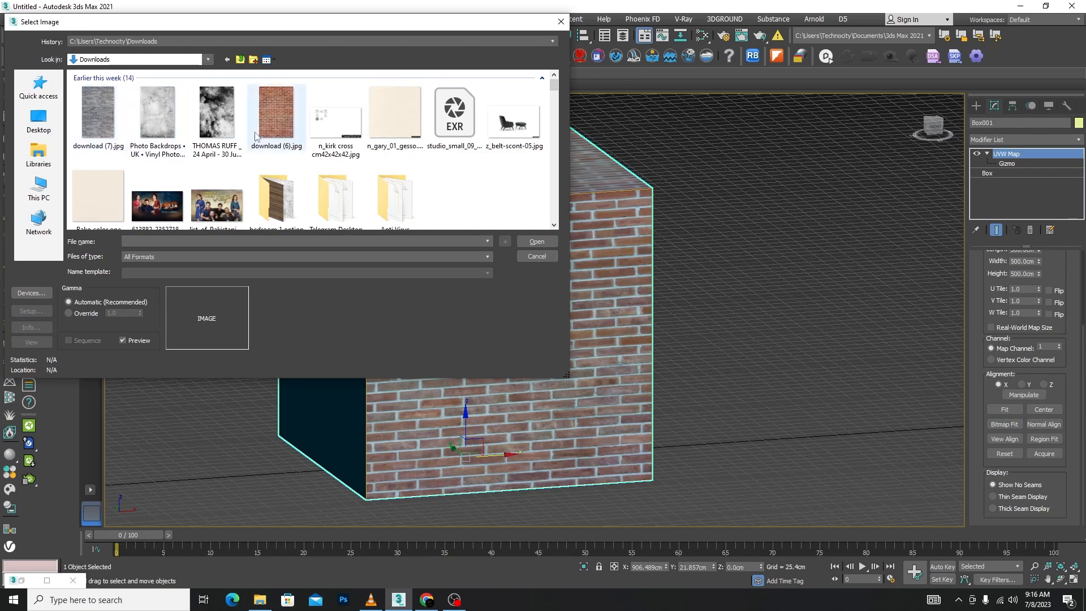
drag(553, 86, 554, 99)
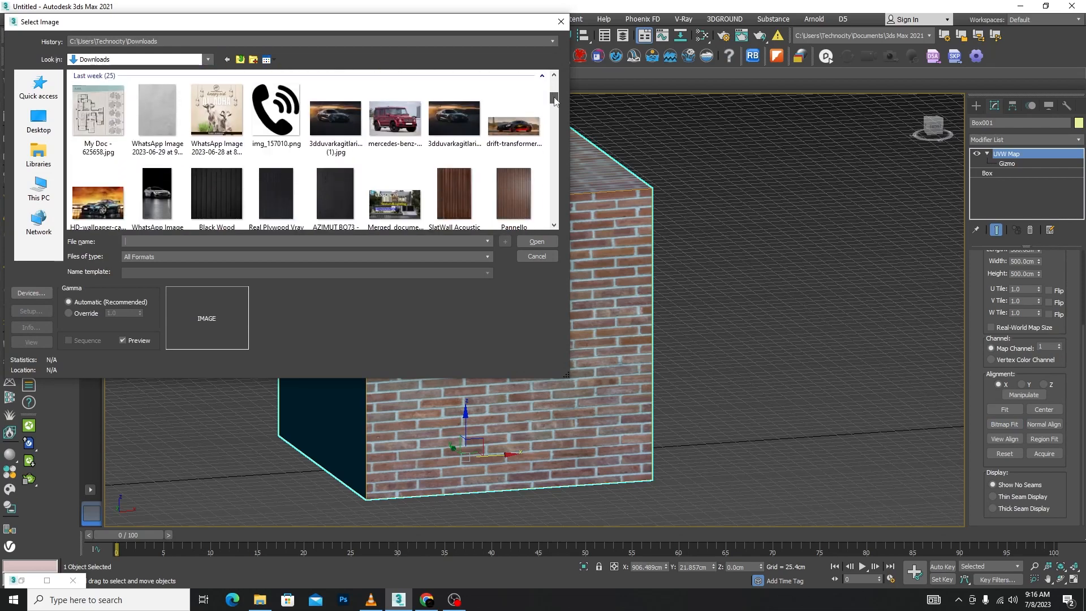
scroll(554, 100, up, 1)
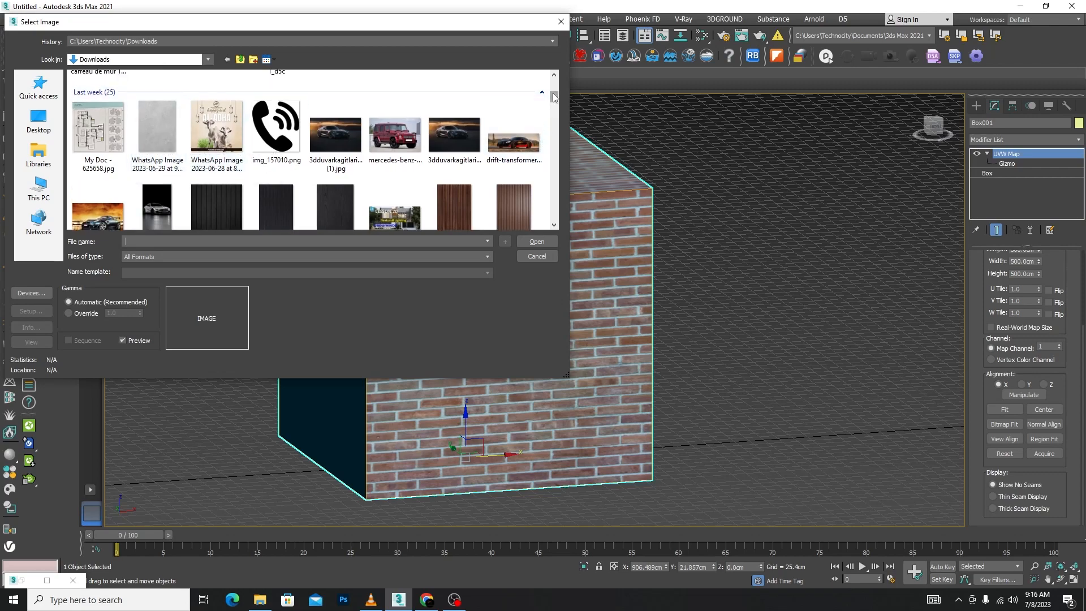
click(519, 147)
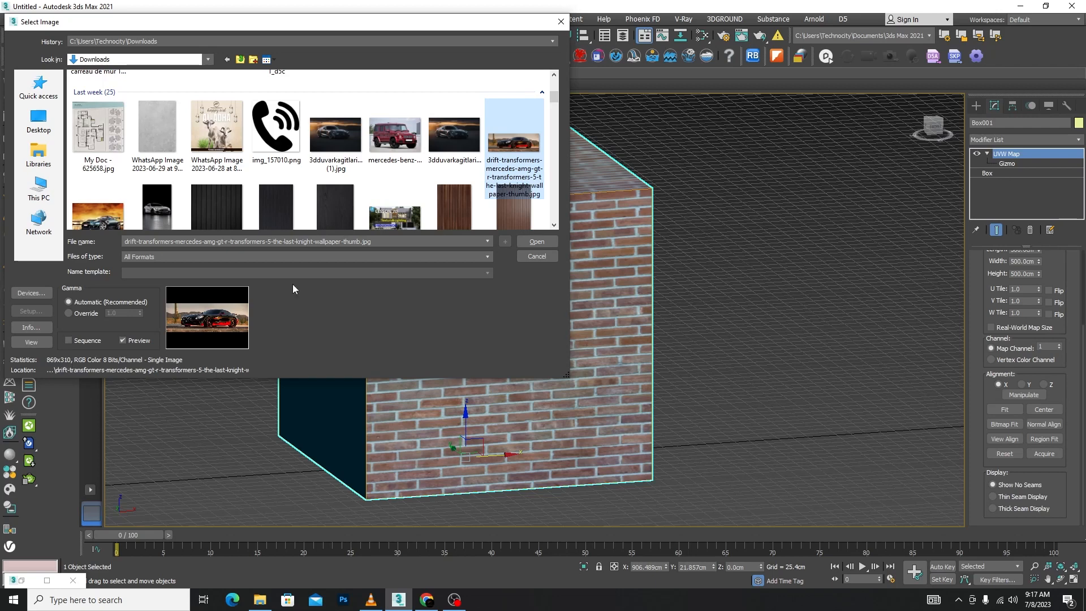
click(531, 244)
scroll(752, 256, down, 3)
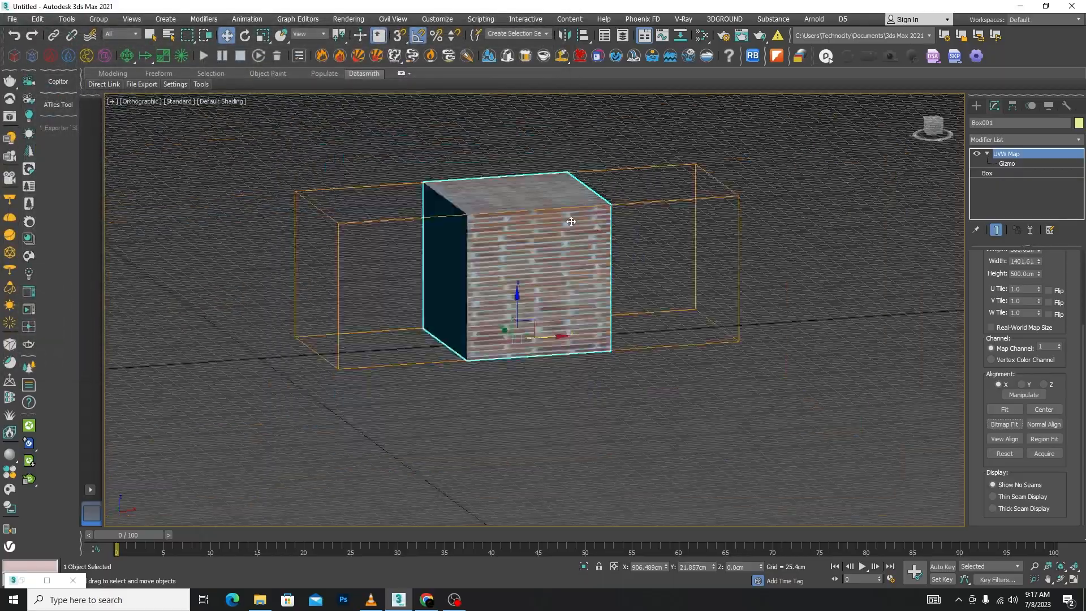
alt+middle_drag(753, 258, 677, 263)
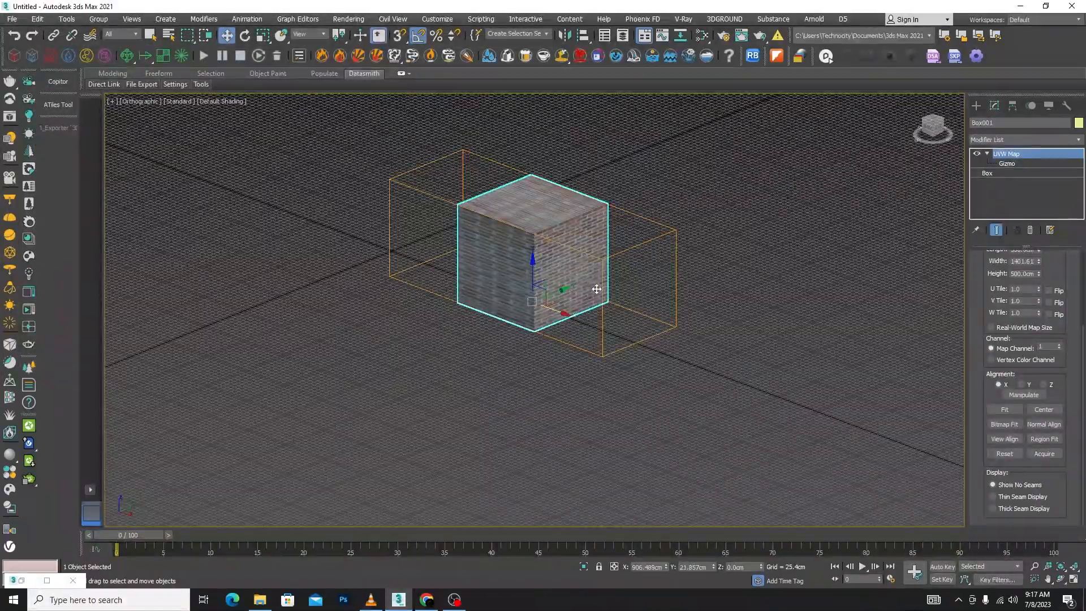
alt+middle_drag(592, 291, 620, 281)
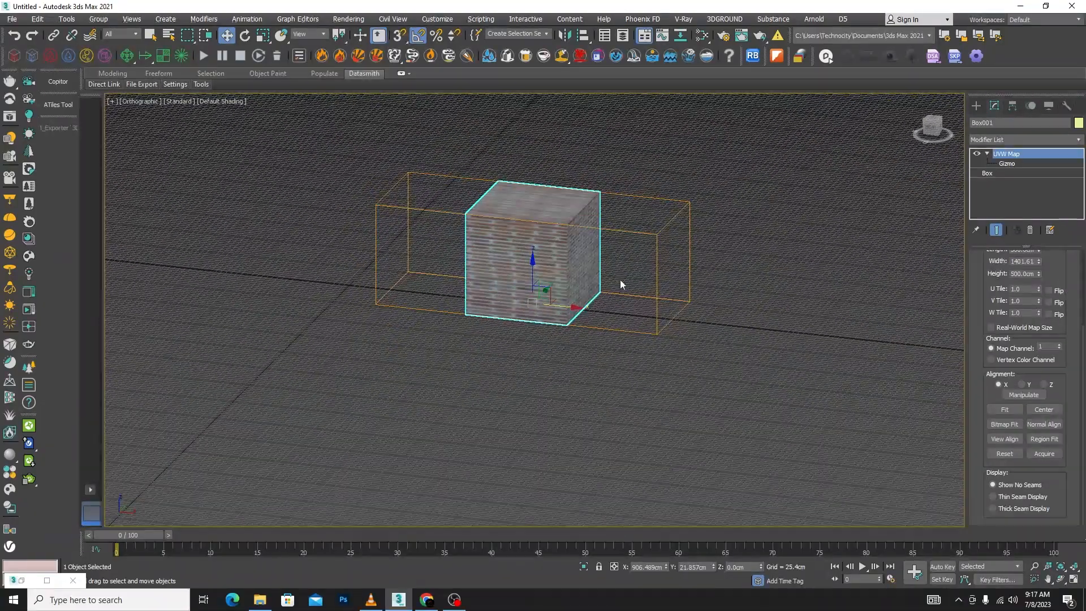
key(t)
key(z)
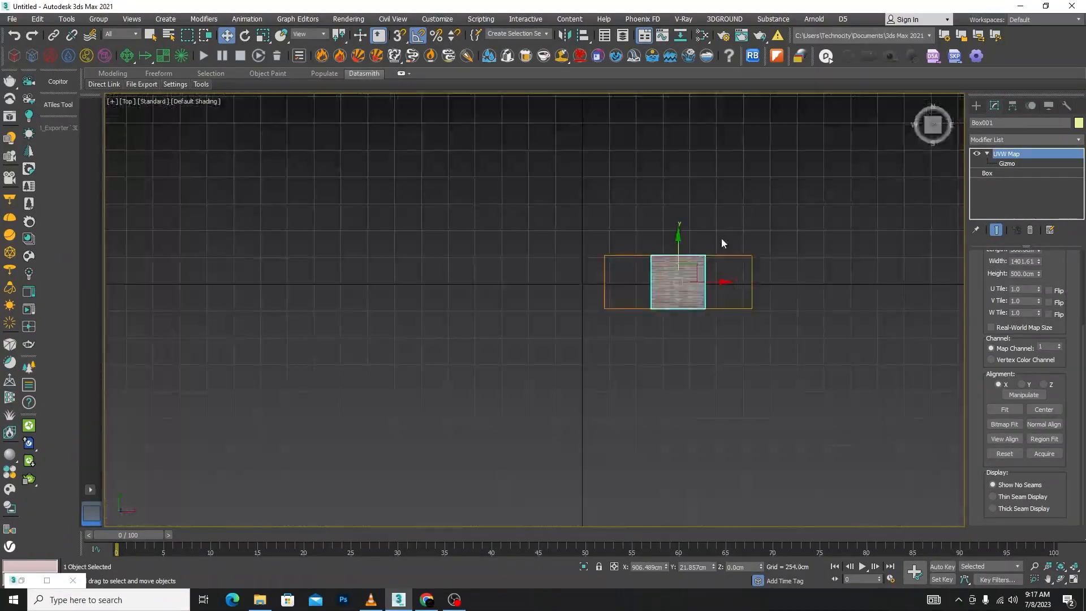
scroll(727, 265, up, 3)
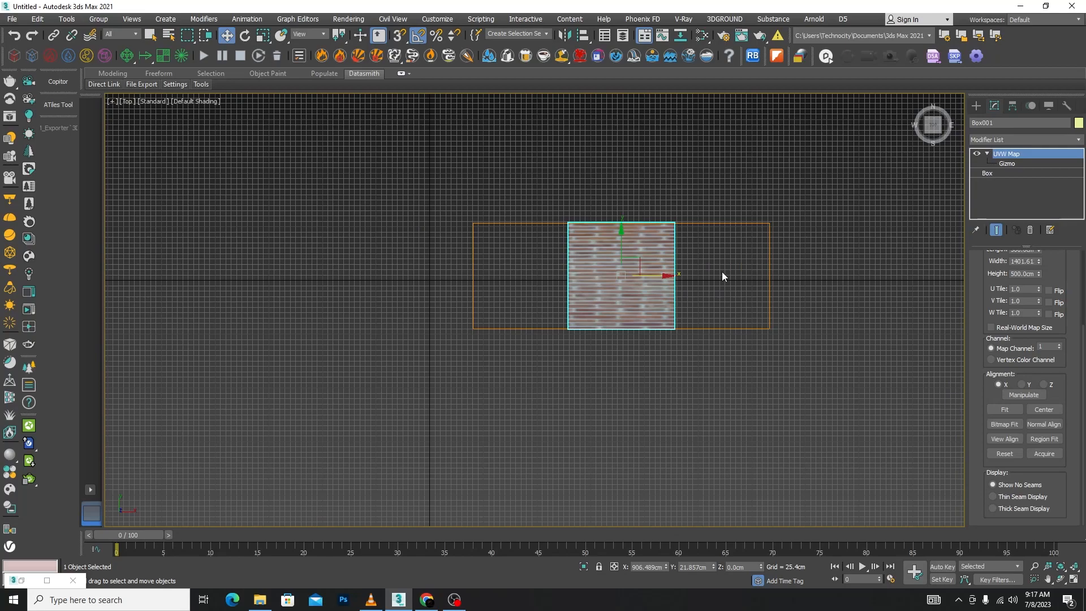
- Use Normal Align to orient the UVW mapping gizmo to the surface normals of the brick box
alt+middle_drag(727, 273, 704, 279)
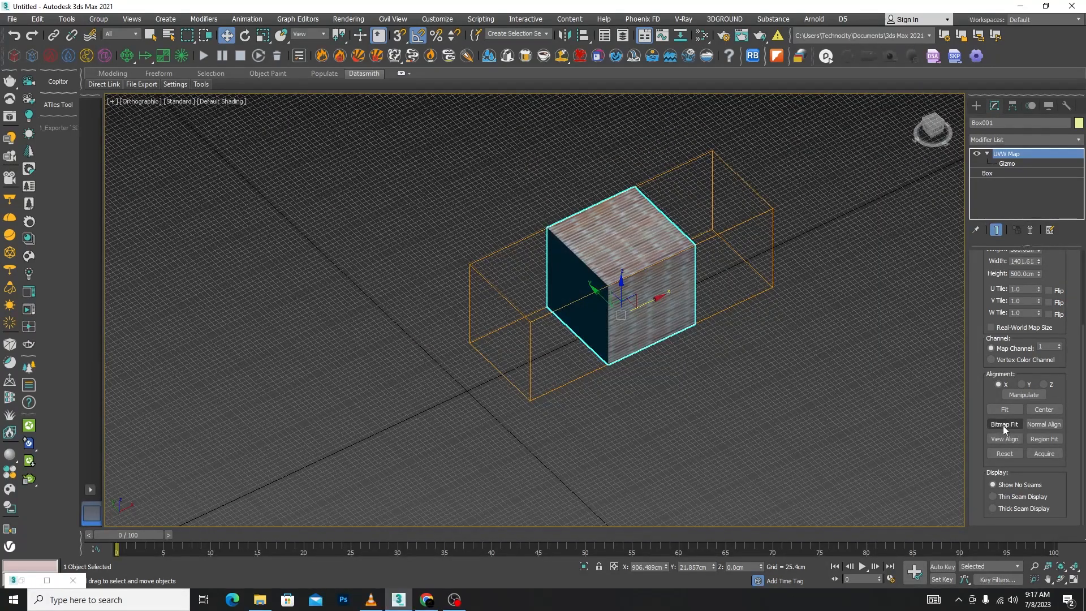
click(1043, 425)
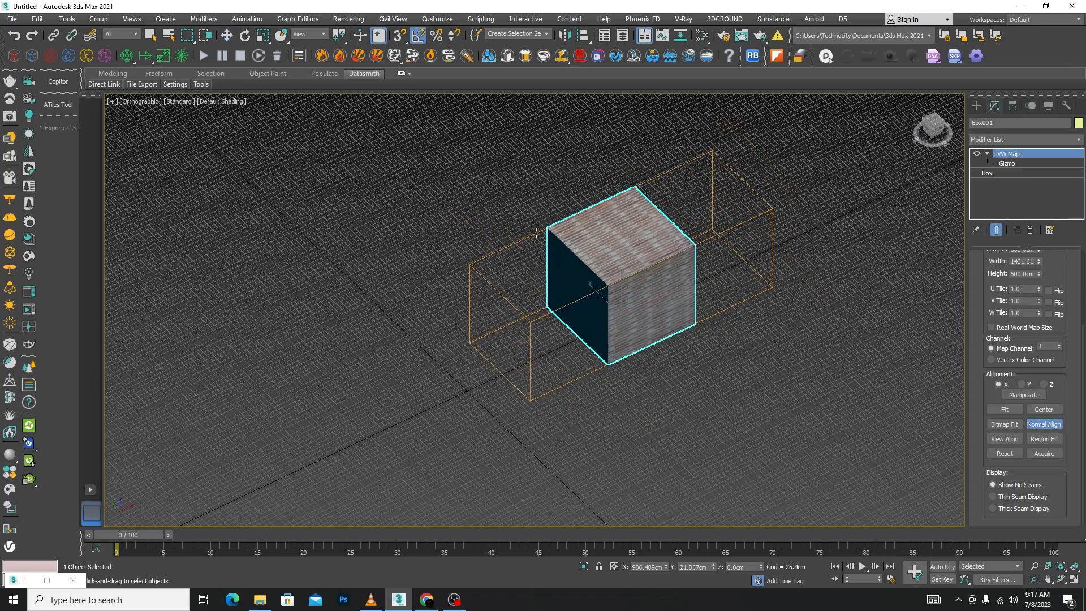
alt+middle_drag(842, 201, 756, 323)
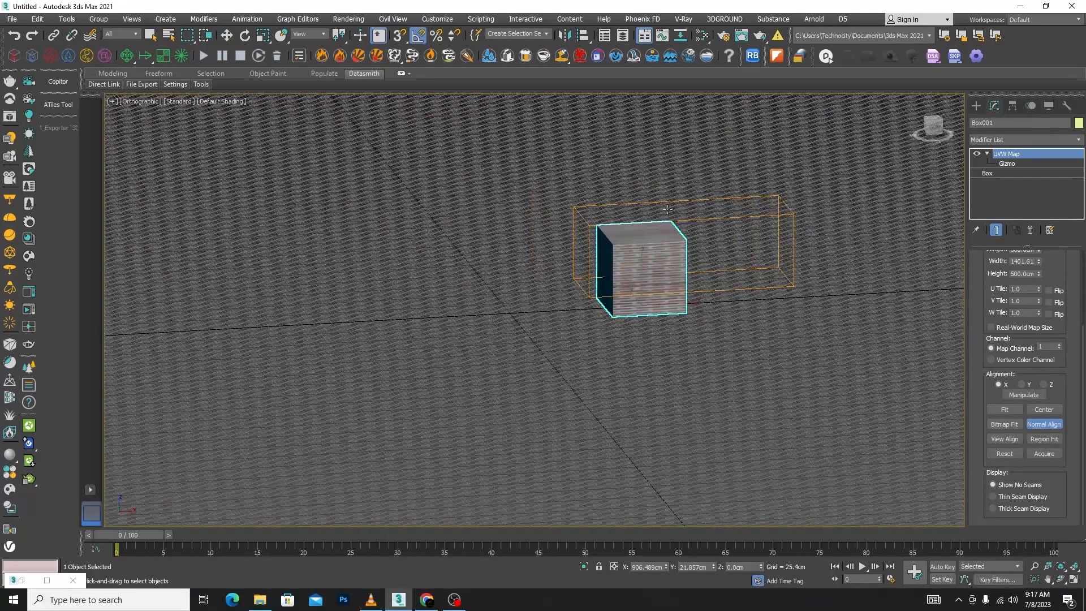
click(635, 259)
drag(655, 303, 603, 287)
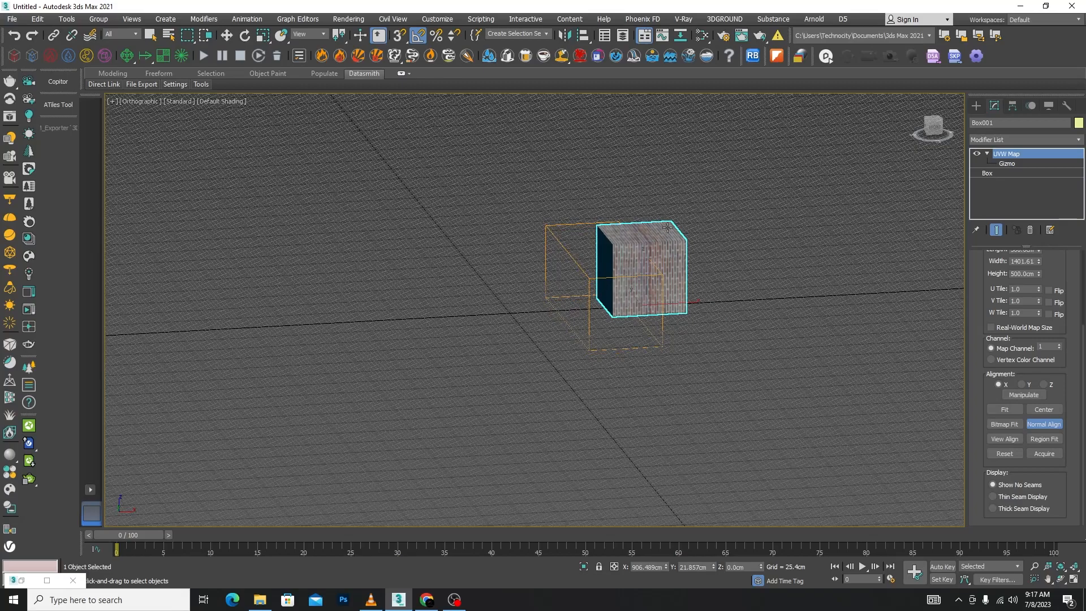
scroll(662, 234, up, 6)
mouse_move(639, 305)
alt+middle_down()
mouse_move(565, 299)
mouse_move(534, 324)
mouse_move(630, 314)
alt+middle_up()
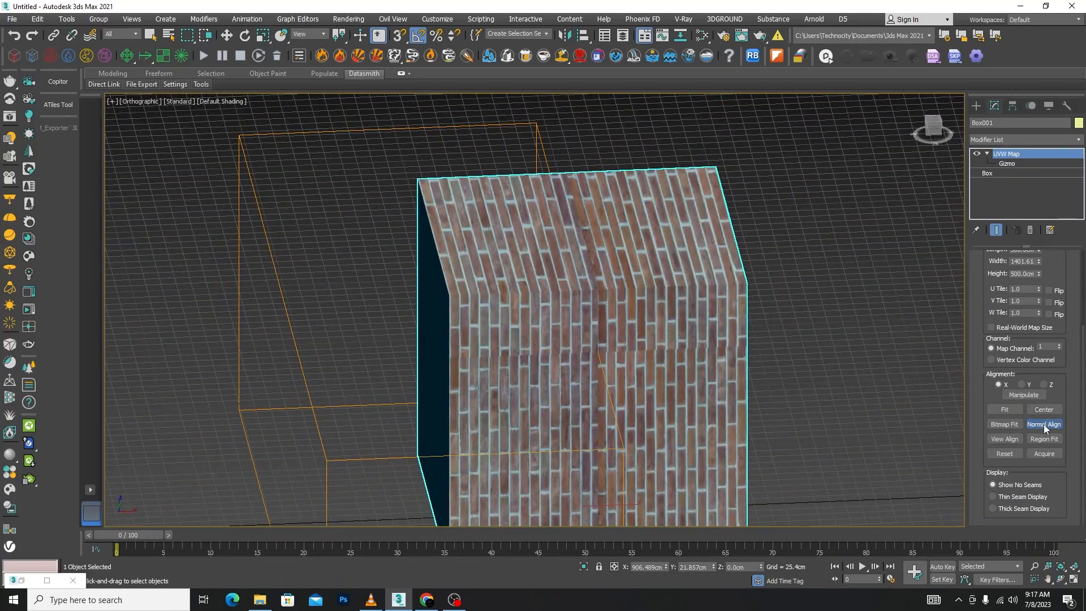
- Align the UVW mapping gizmo to the current angled orthographic view
click(1002, 443)
scroll(566, 235, down, 5)
mouse_move(557, 316)
alt+middle_down()
mouse_move(534, 302)
mouse_move(572, 331)
mouse_move(541, 304)
alt+middle_up()
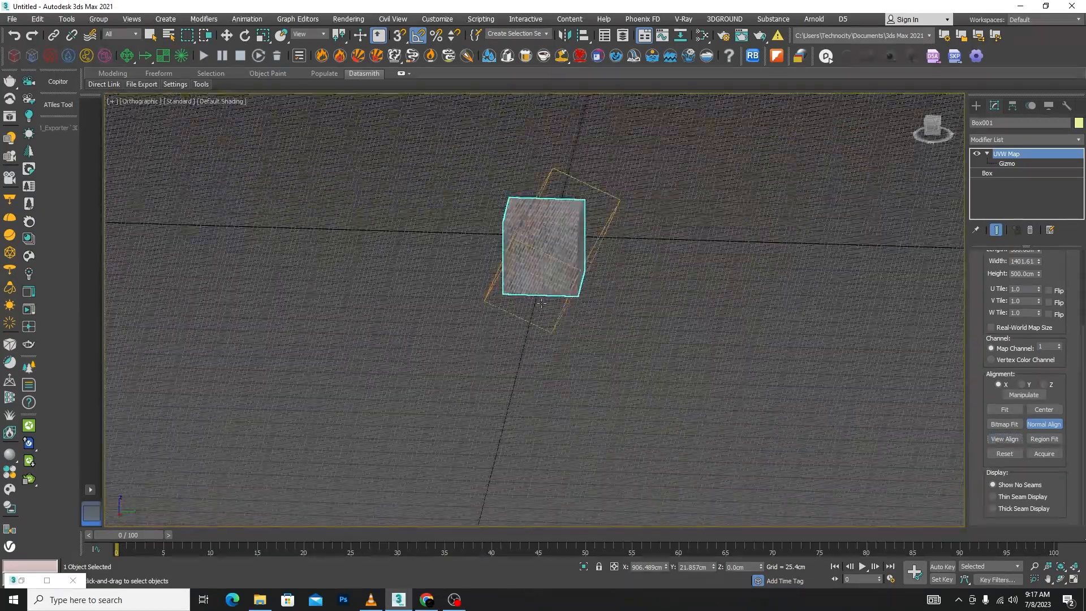
- Show the box in a shaded Left view and align the UVW mapping gizmo to that view
key(l)
scroll(593, 271, down, 5)
scroll(584, 293, up, 2)
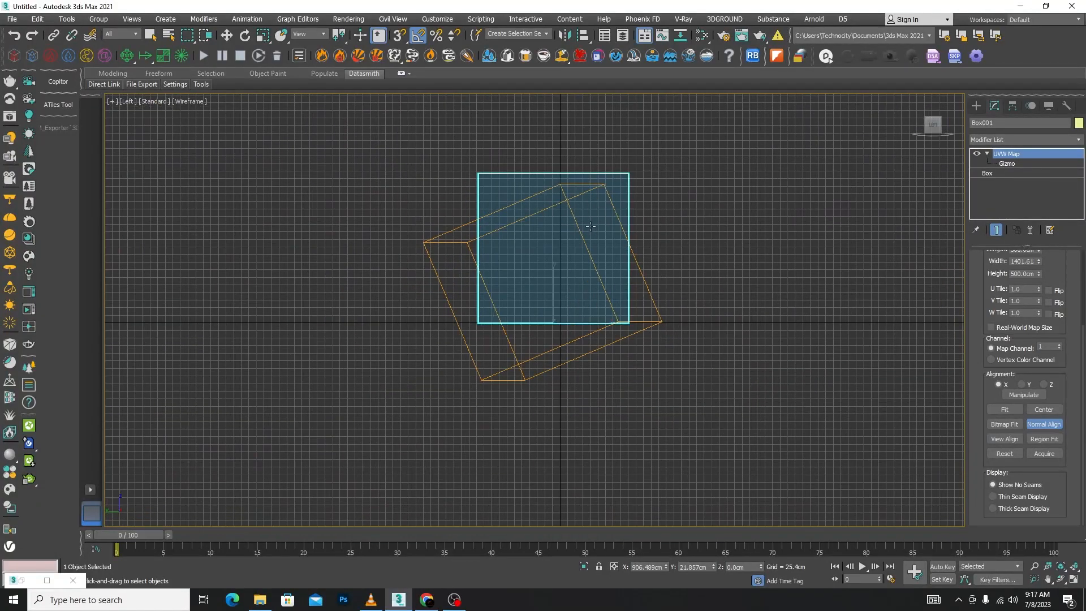
key(F3)
scroll(588, 224, up, 4)
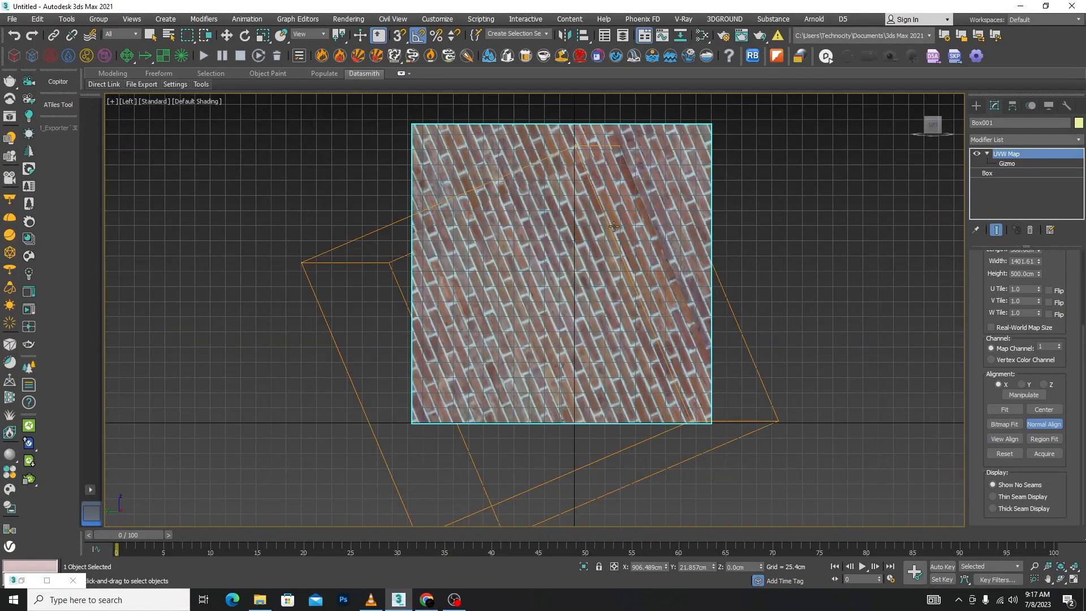
click(1000, 439)
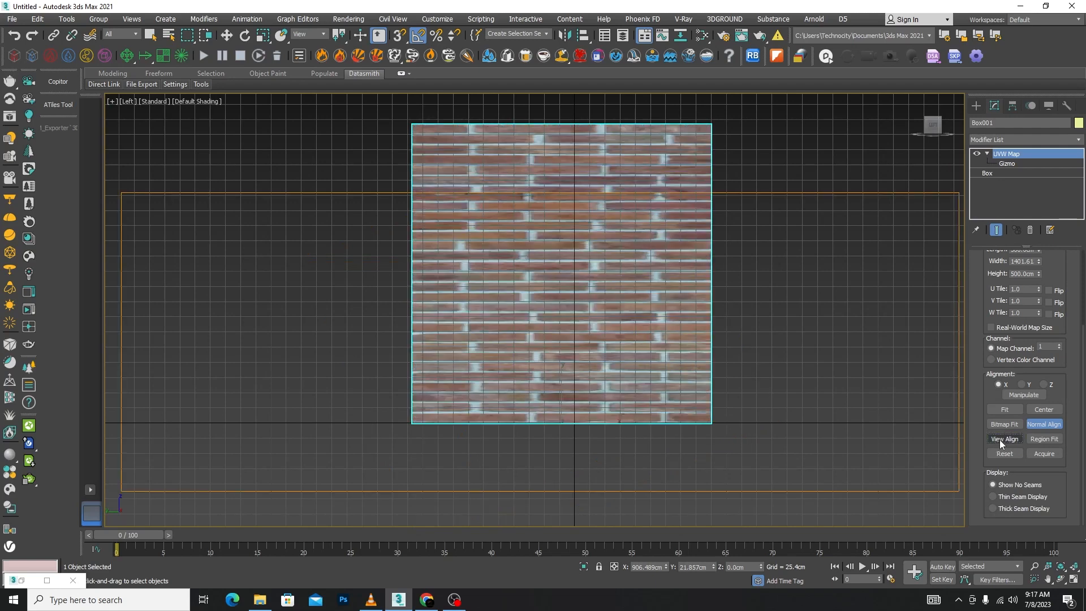
scroll(638, 267, down, 2)
scroll(650, 267, up, 2)
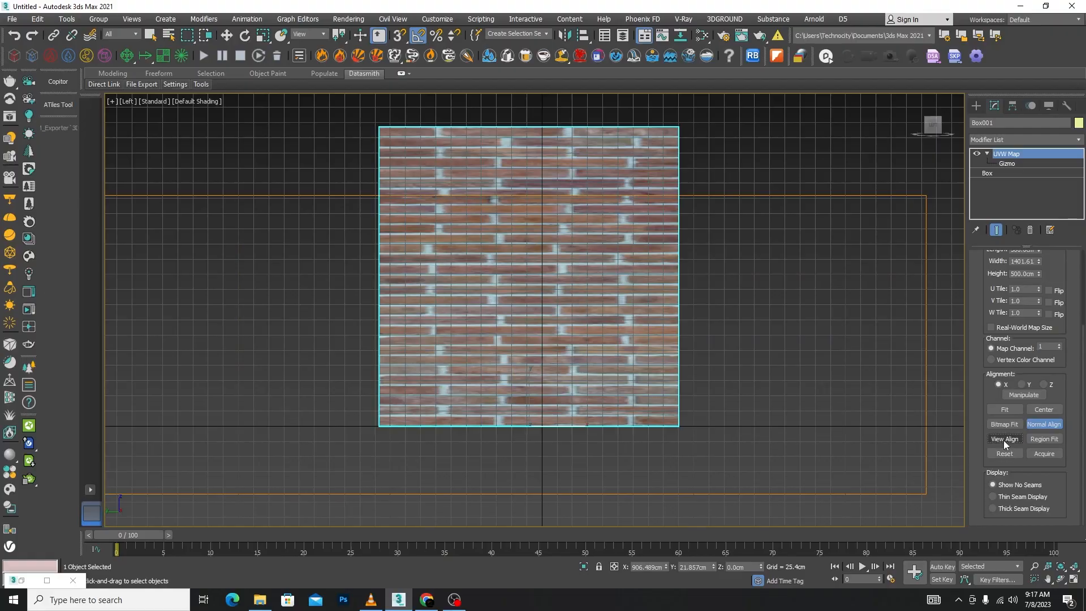
alt+middle_drag(701, 215, 908, 307)
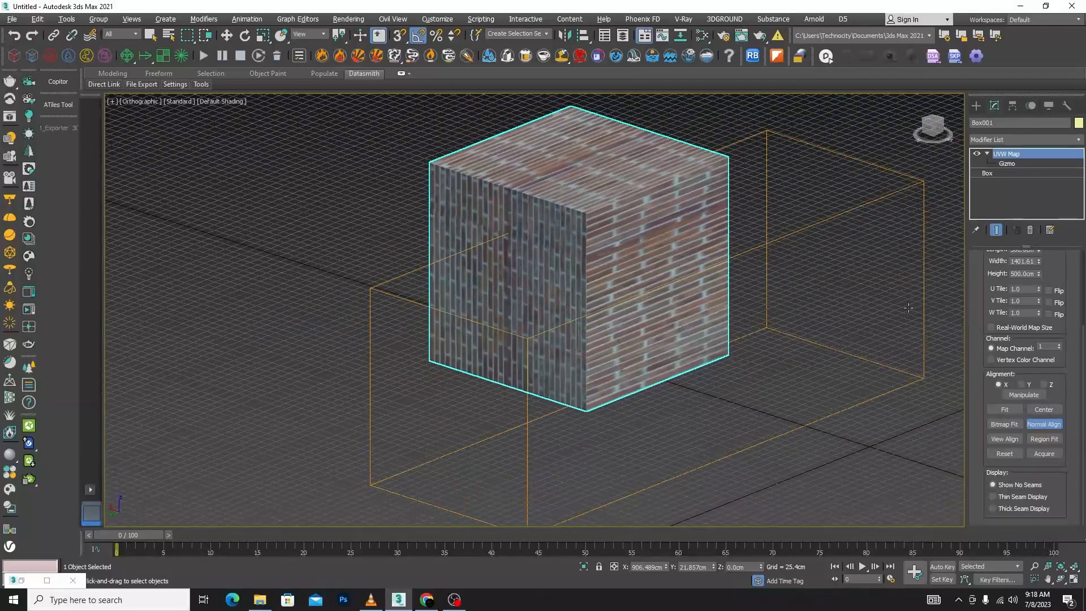
- Region-fit the UVW mapping to a freehand area about 708 cm wide beside the box, then to a smaller one about 96 cm wide
click(1036, 440)
scroll(687, 301, down, 5)
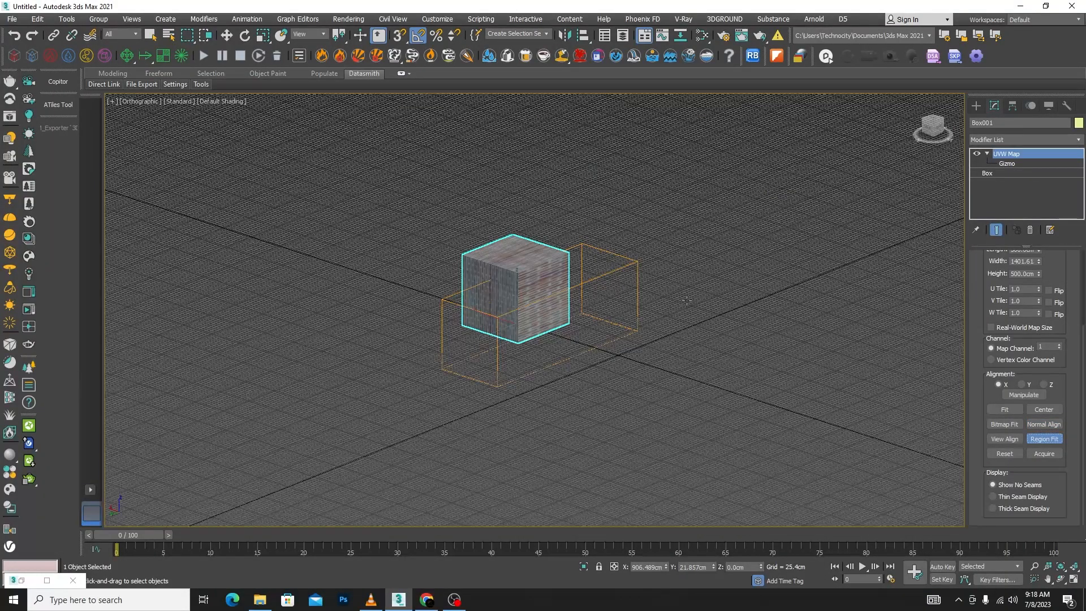
scroll(688, 300, up, 2)
drag(716, 307, 618, 189)
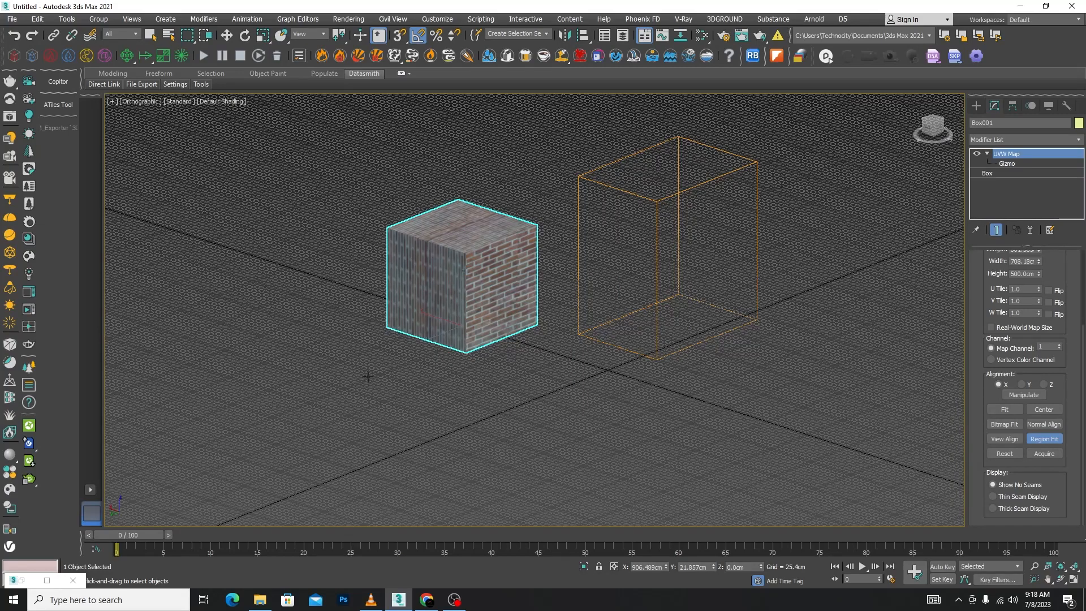
drag(367, 377, 379, 287)
scroll(472, 406, up, 8)
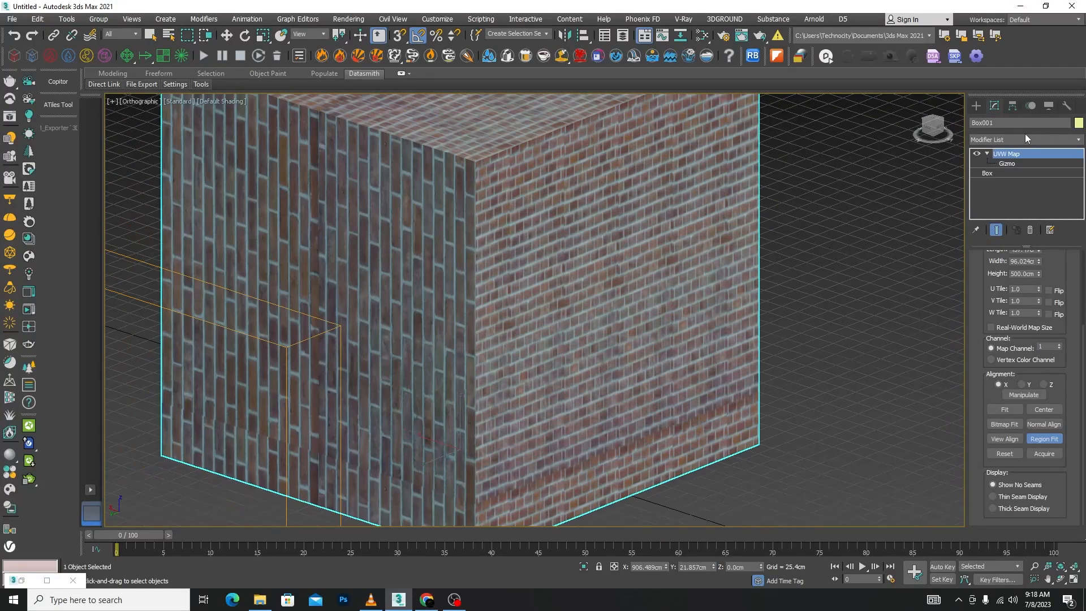
scroll(700, 270, down, 5)
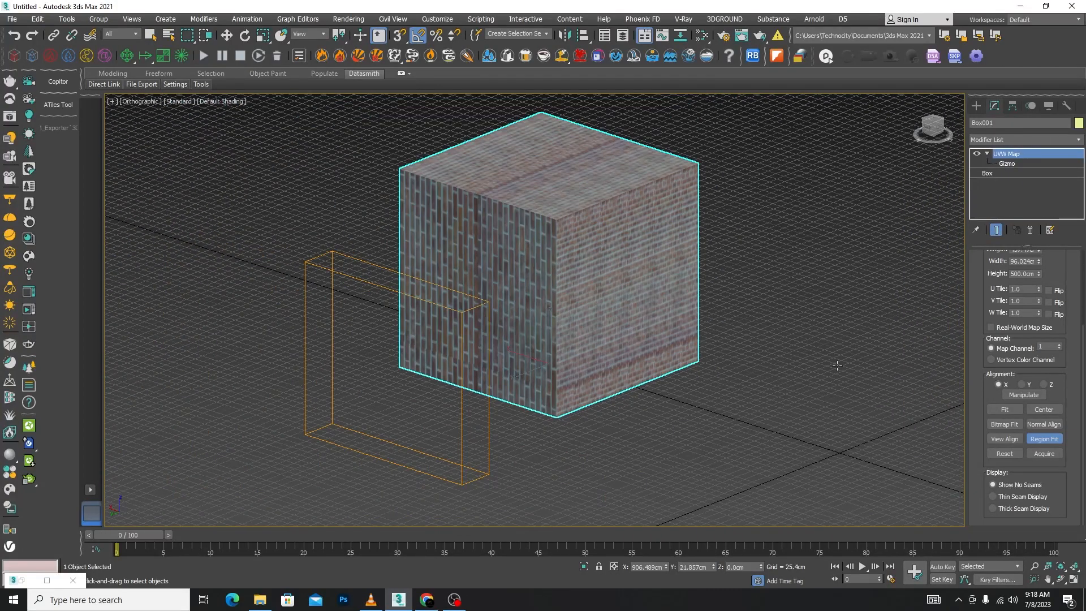
- Reset the UVW mapping gizmo and clone the brick box about 810 cm along the negative Y axis
click(1004, 454)
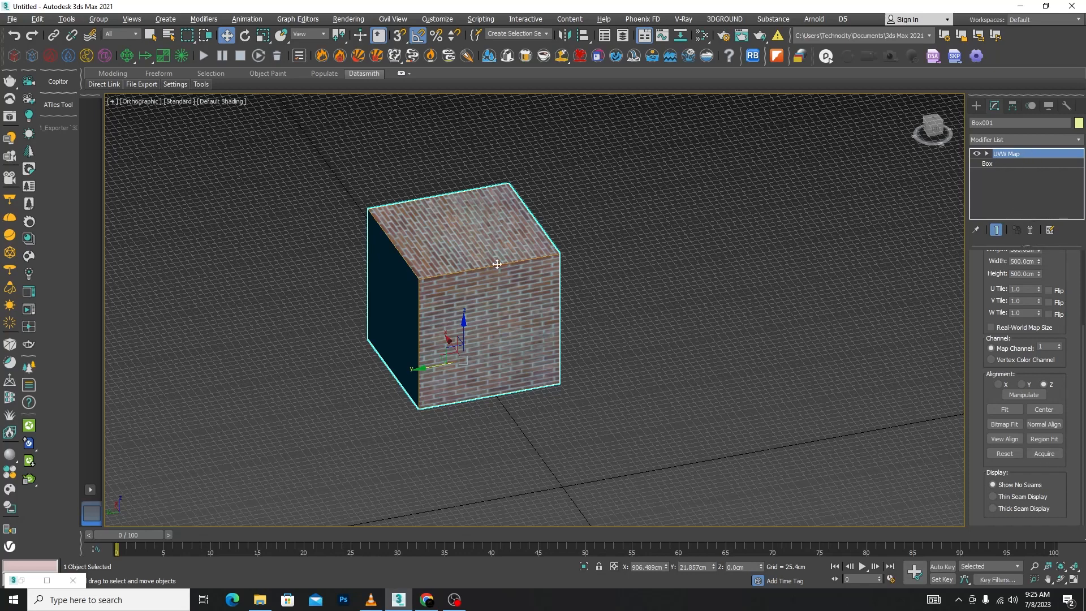
shift+drag(438, 354, 665, 312)
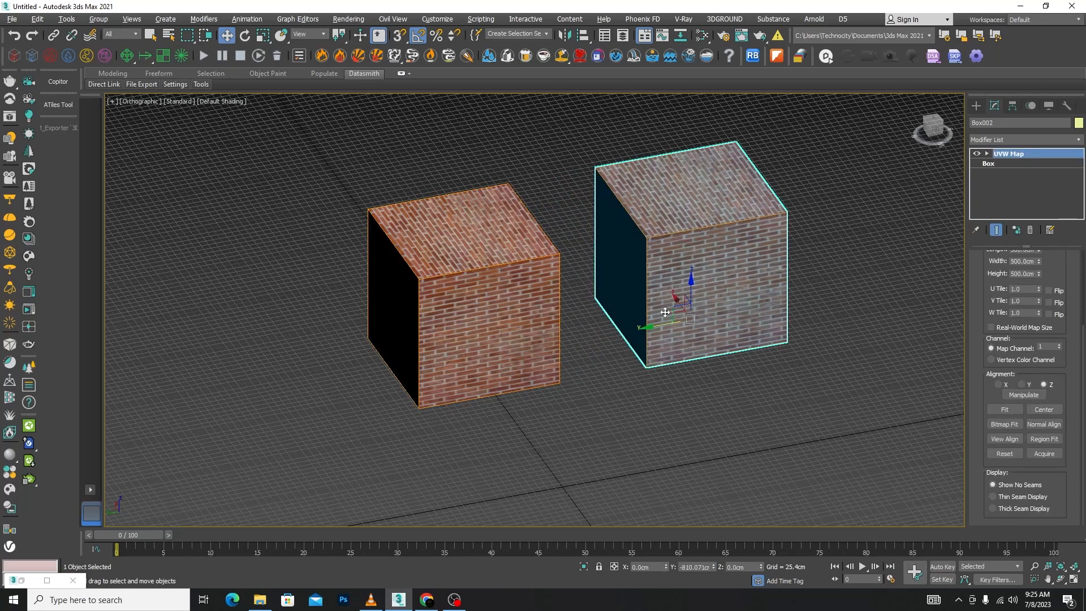
click(546, 346)
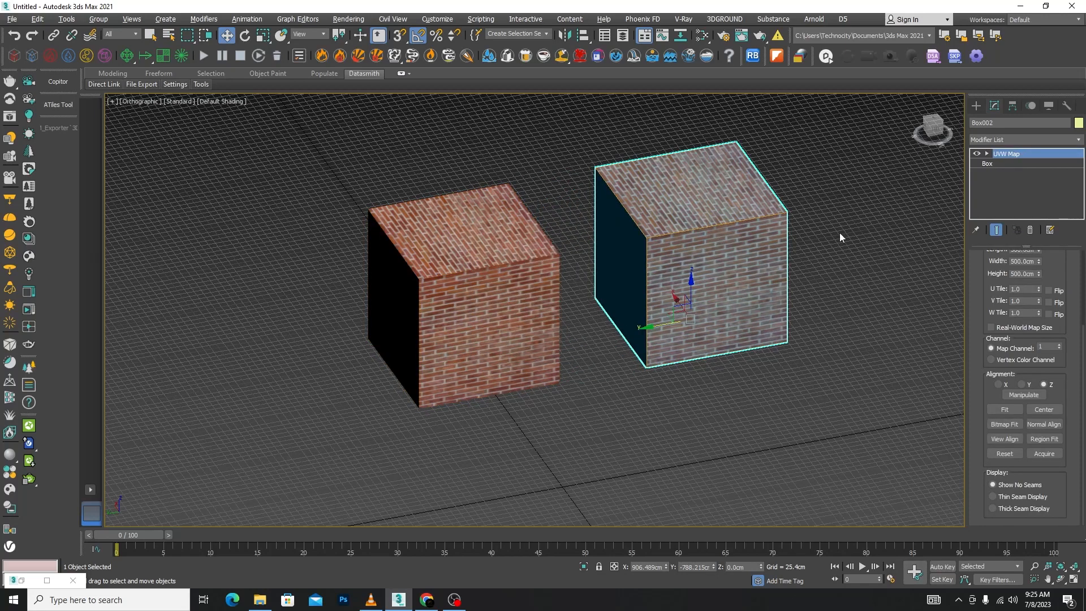
- Set the cloned box's own length to 250 cm and deselect it
click(987, 164)
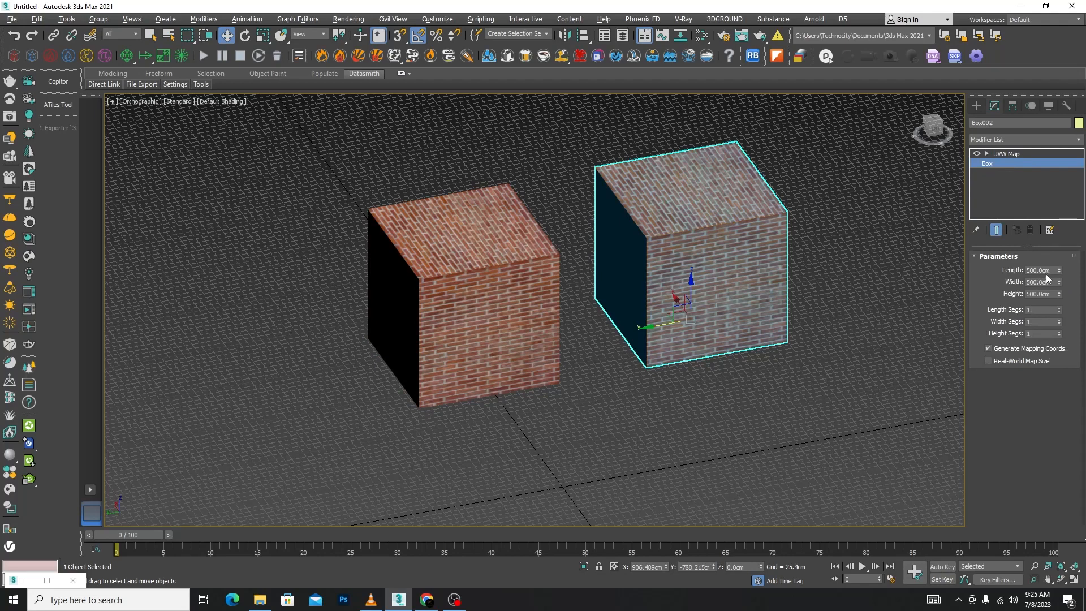
double_click(1044, 270)
text(250)
key(Return)
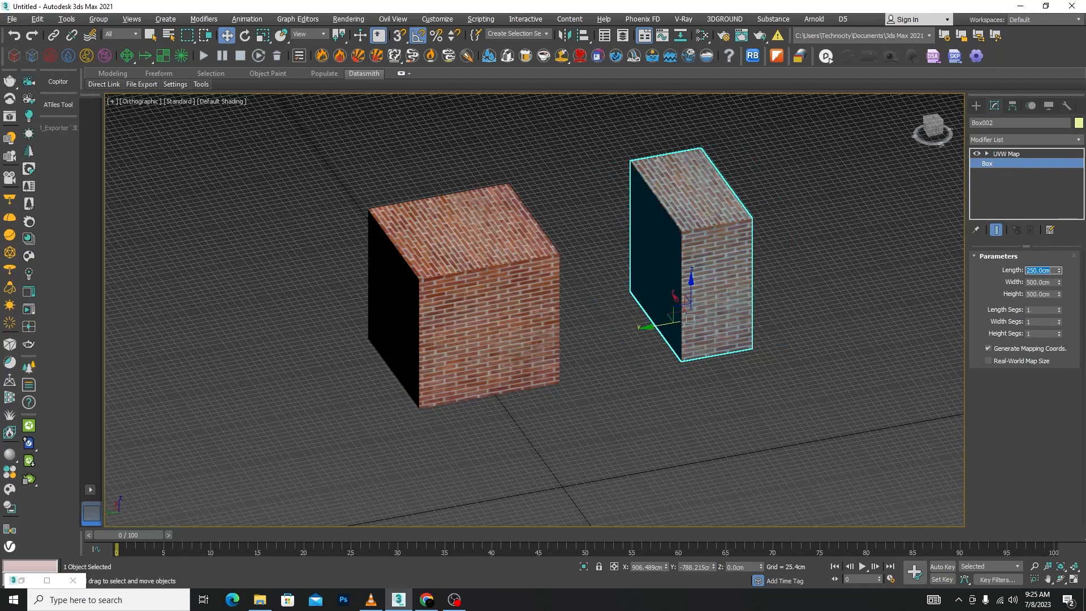
click(845, 333)
- Set the UVW Map length of the cloned narrower box to 250 cm and compare its bricks with the original box
click(724, 272)
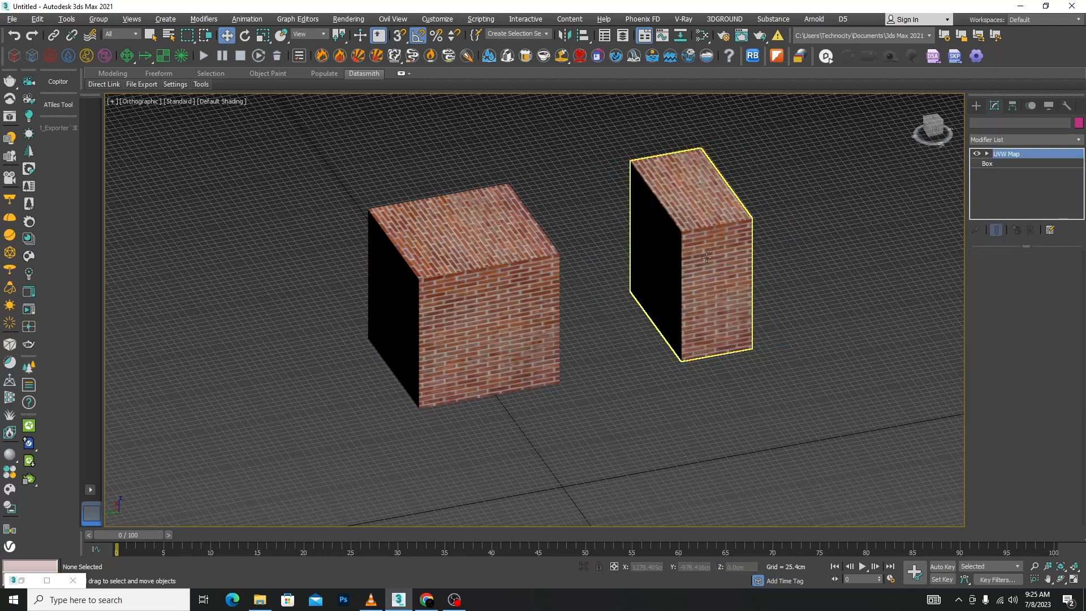
click(1023, 154)
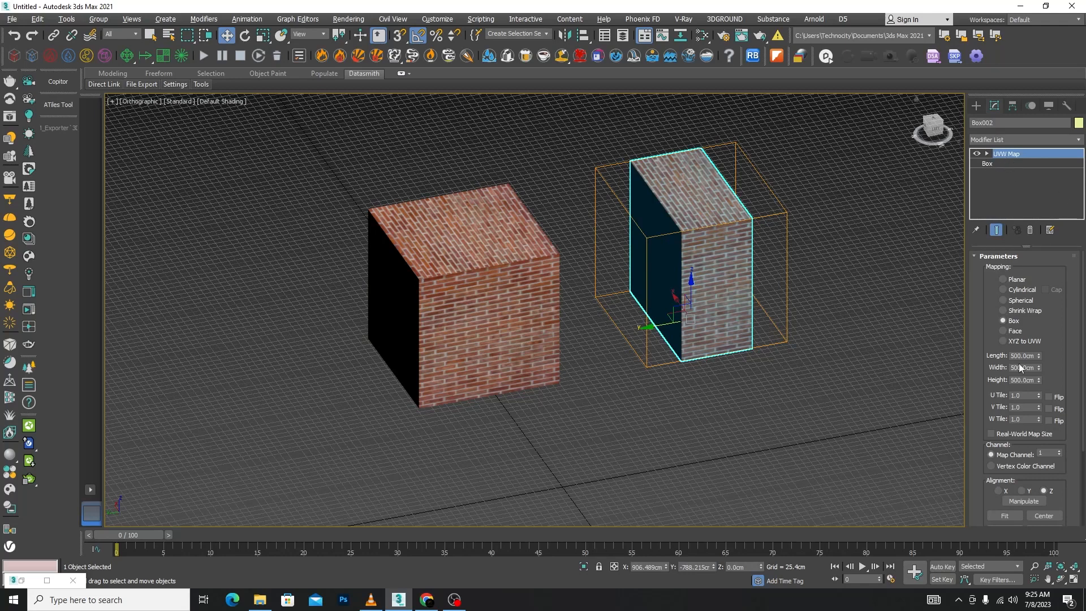
double_click(1034, 355)
text(250)
key(Return)
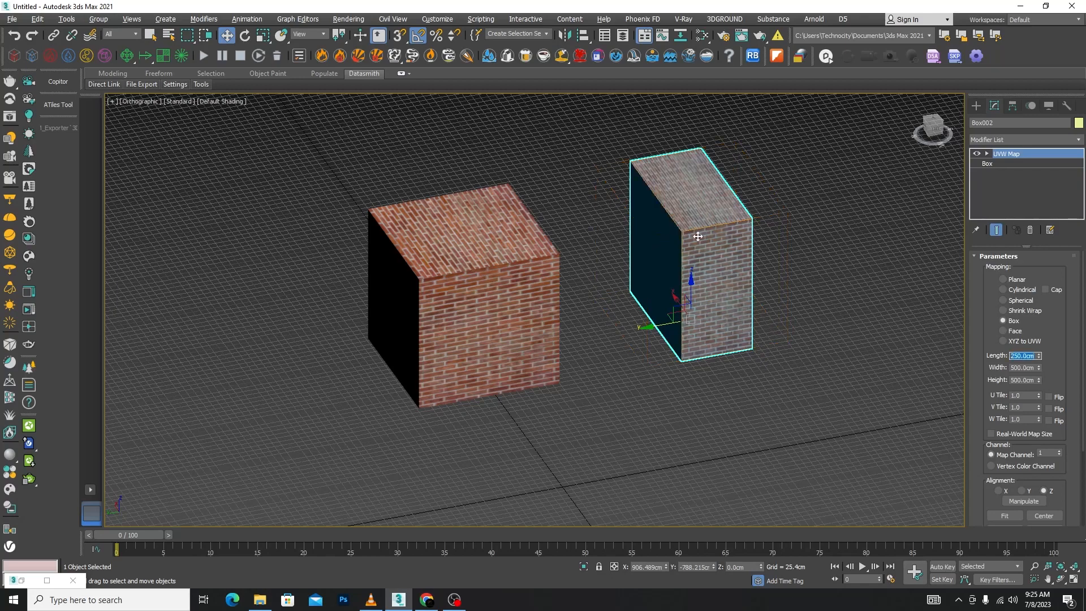
scroll(714, 235, up, 2)
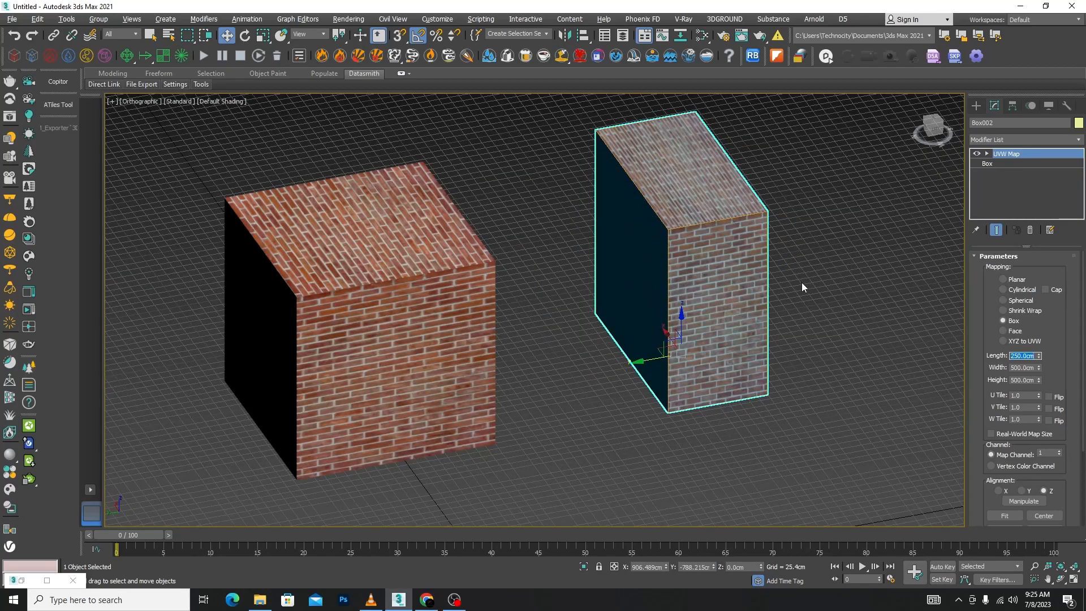
scroll(803, 288, down, 2)
click(785, 301)
click(758, 296)
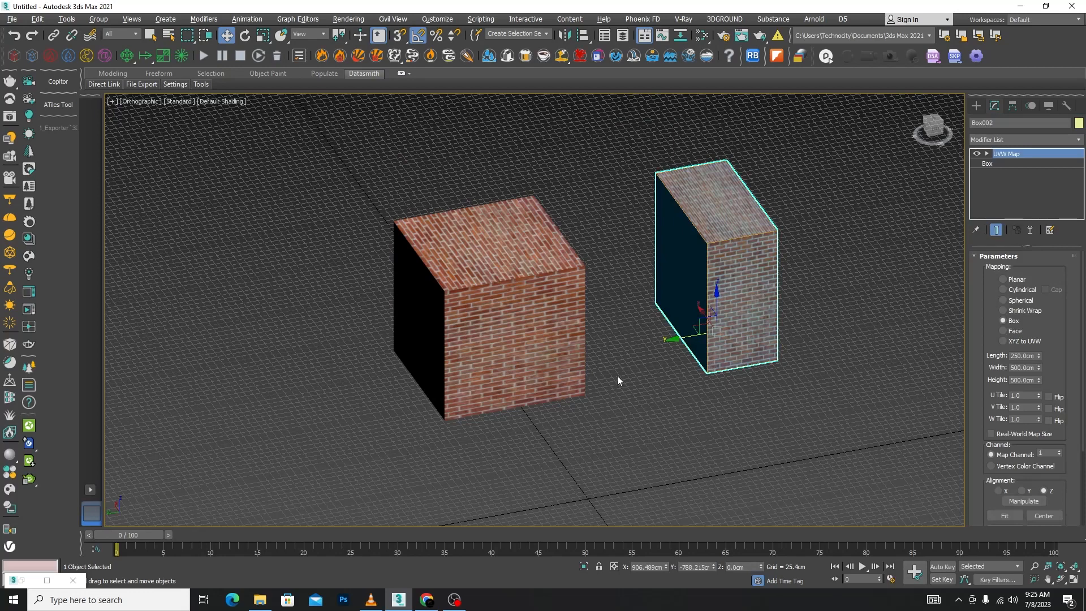
drag(1083, 308, 1084, 386)
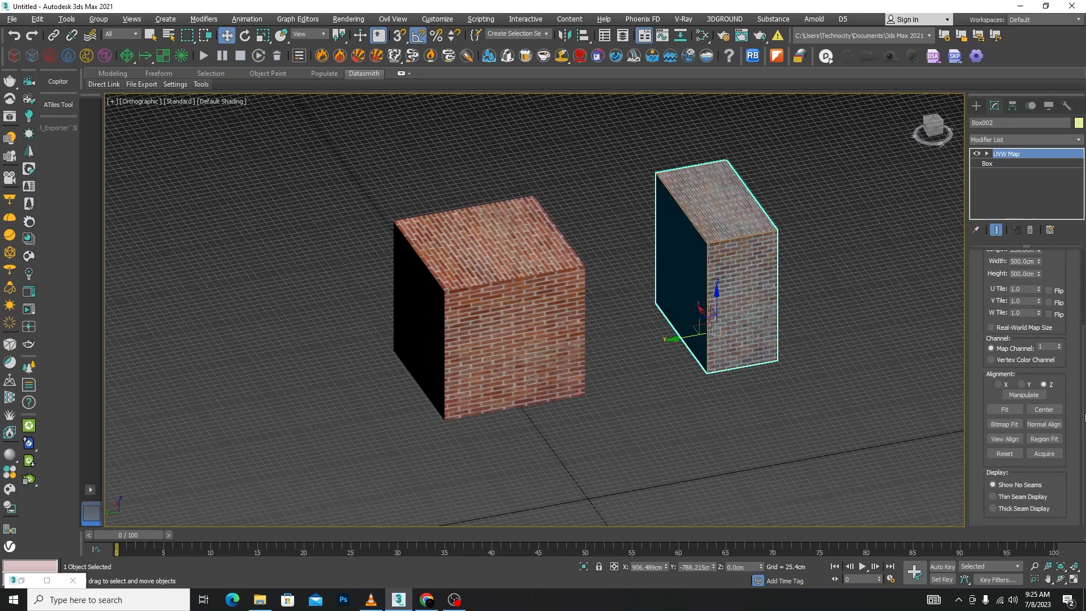
- Acquire the original box's UVW mapping onto the narrower box with Acquire Relative, and undo it
click(1044, 455)
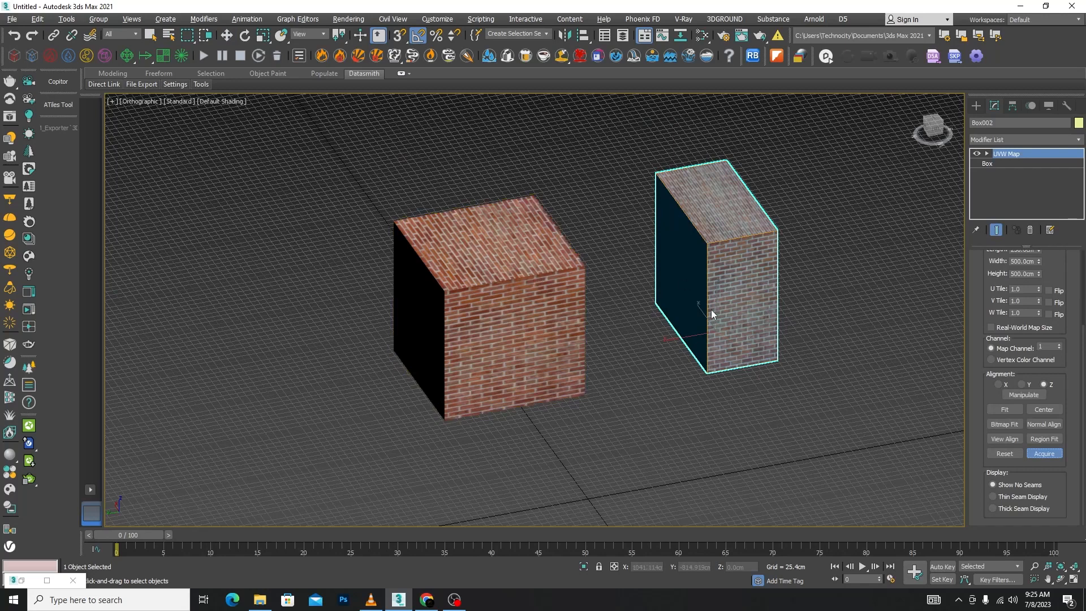
click(503, 307)
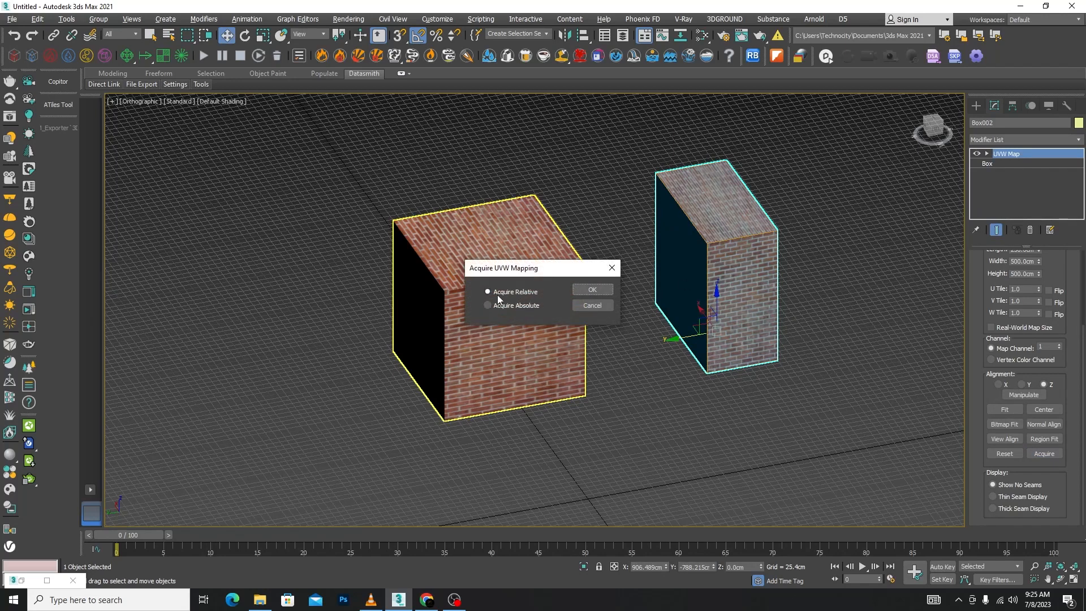
click(589, 290)
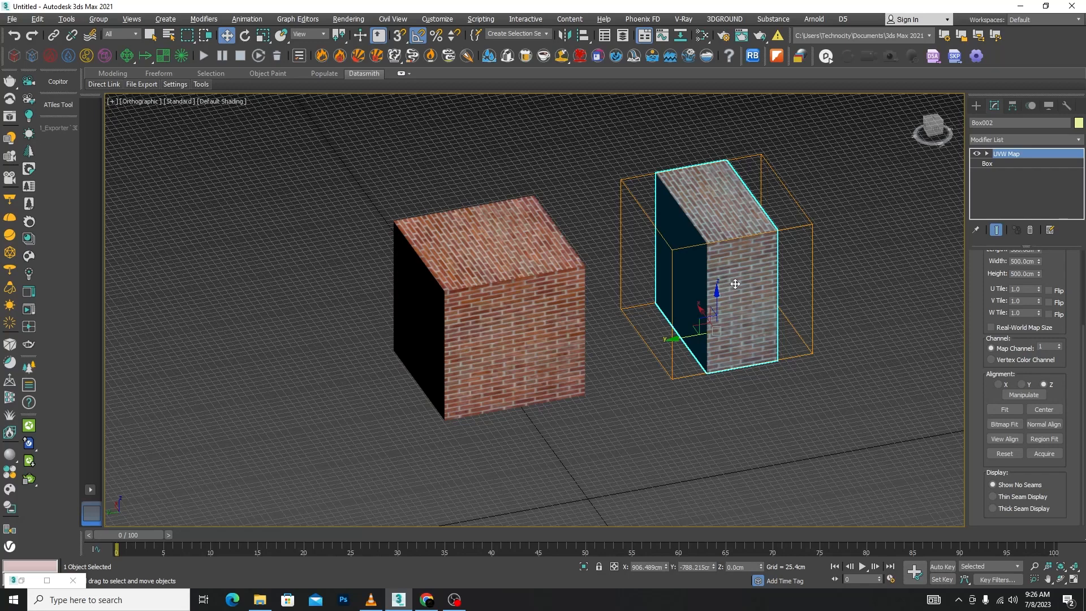
key(ctrl+z)
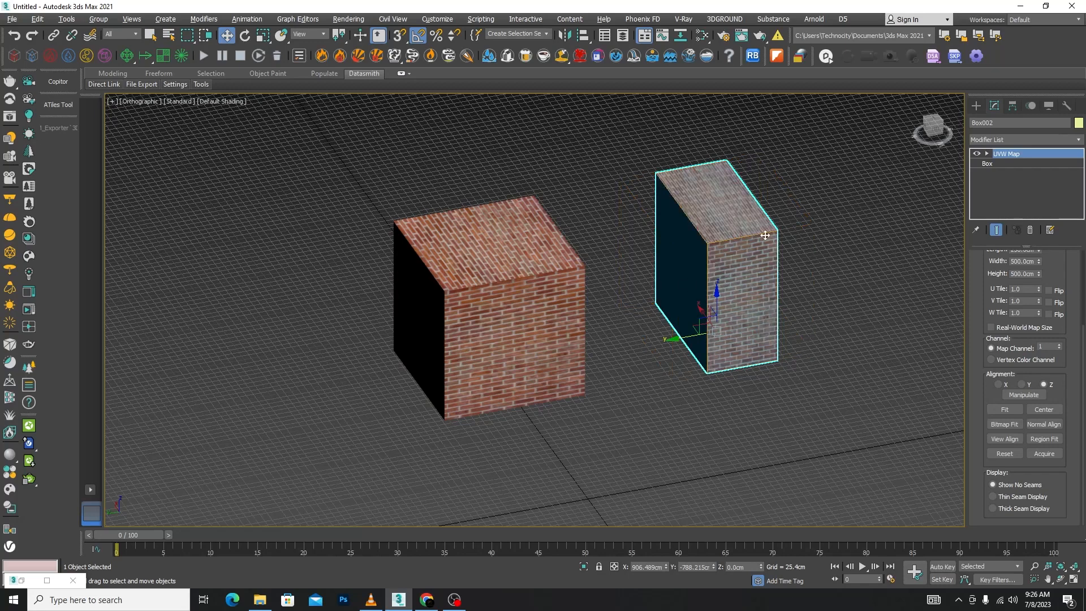
- Acquire the original box's UVW mapping onto the narrower box with Acquire Absolute
click(1040, 457)
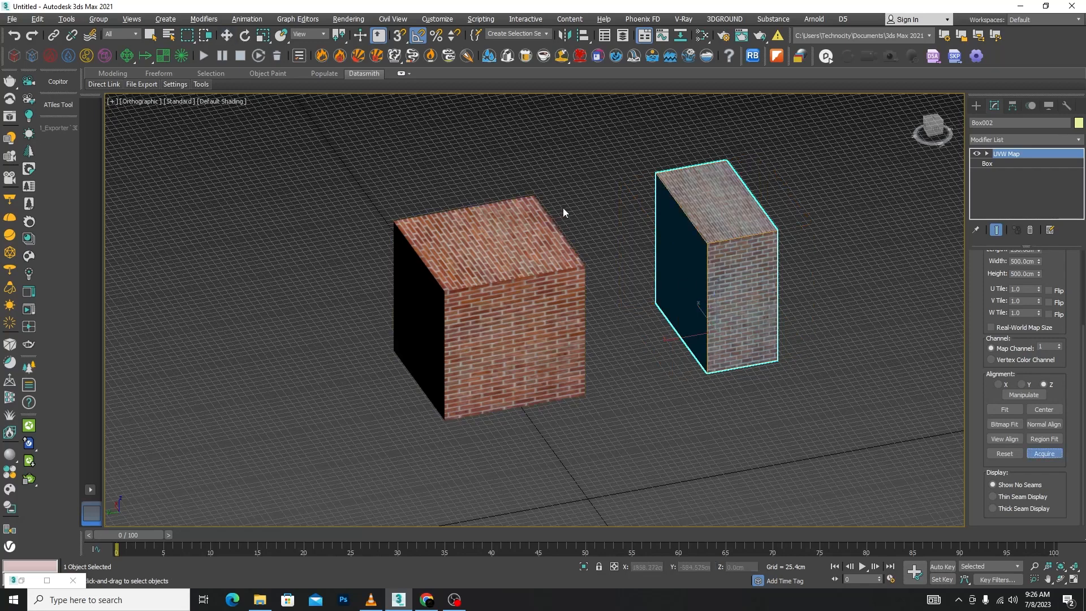
click(497, 303)
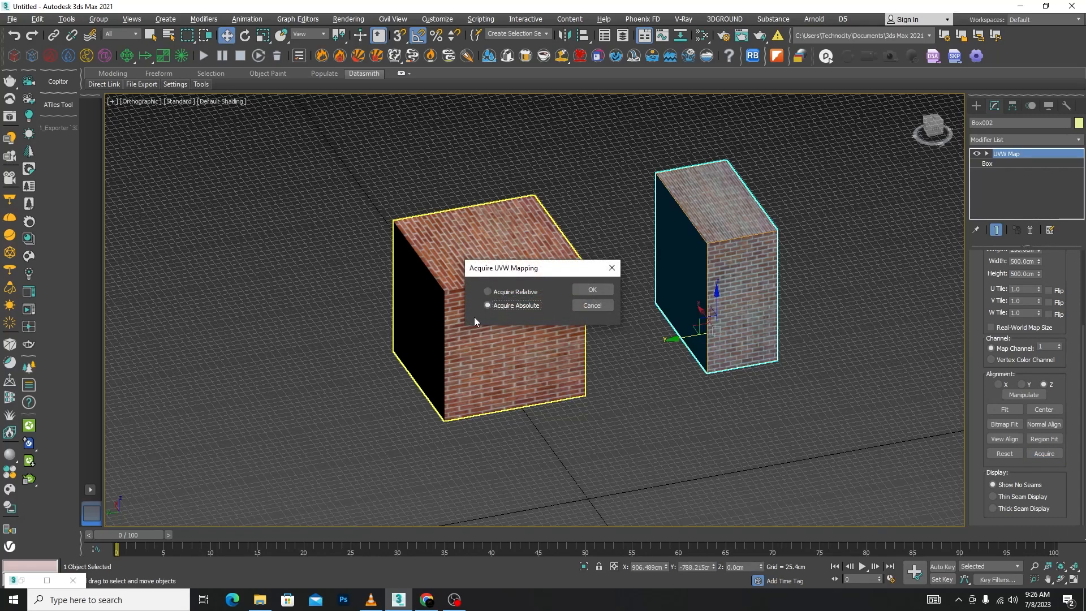
click(592, 291)
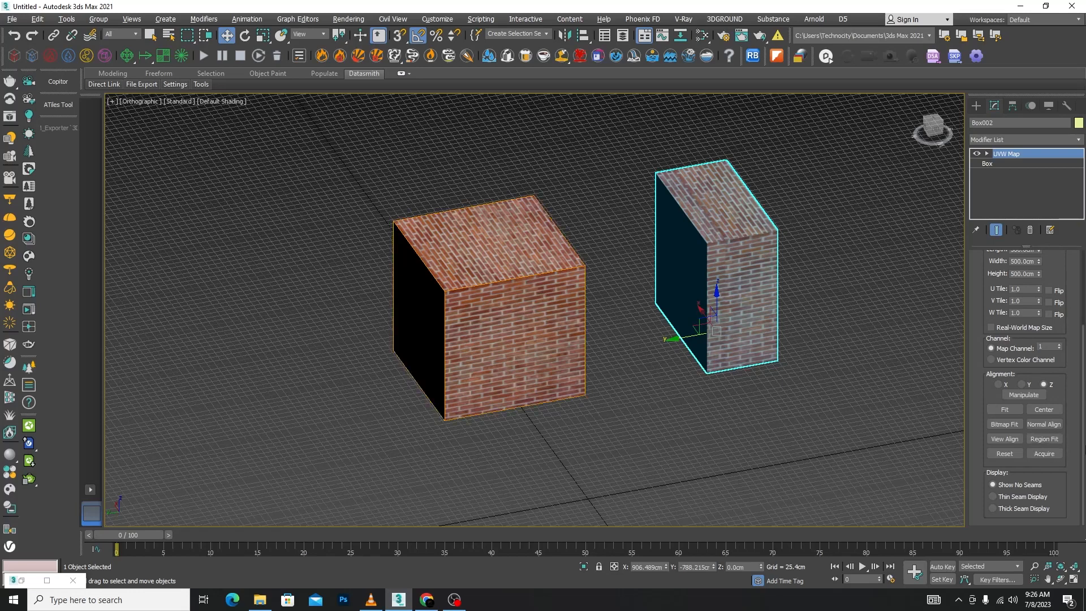
- Delete the narrower cloned box so that only the original brick box is left
drag(1082, 428, 1080, 375)
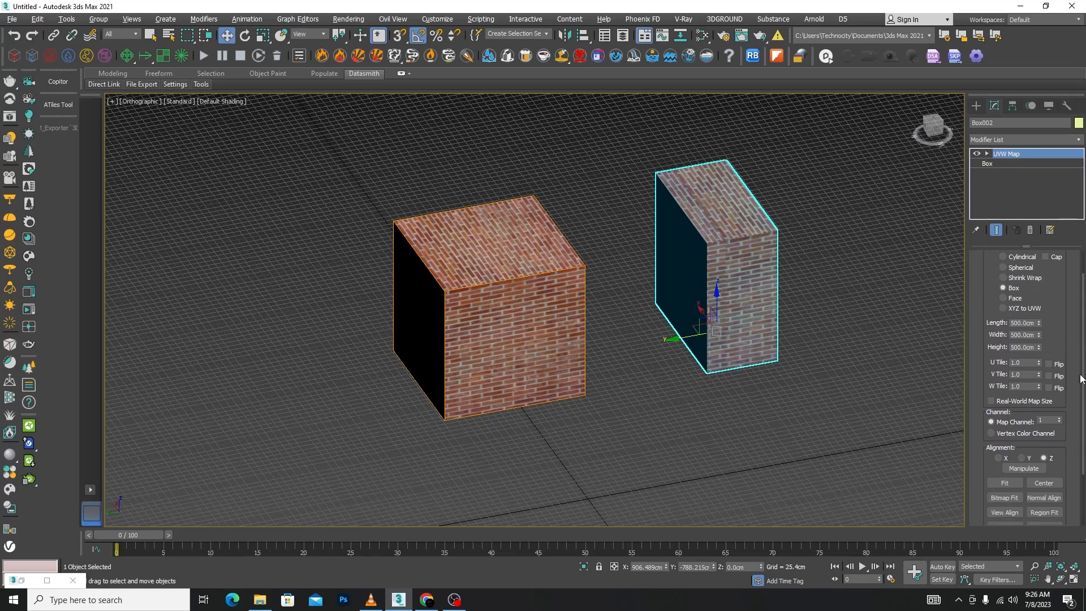
scroll(753, 375, down, 5)
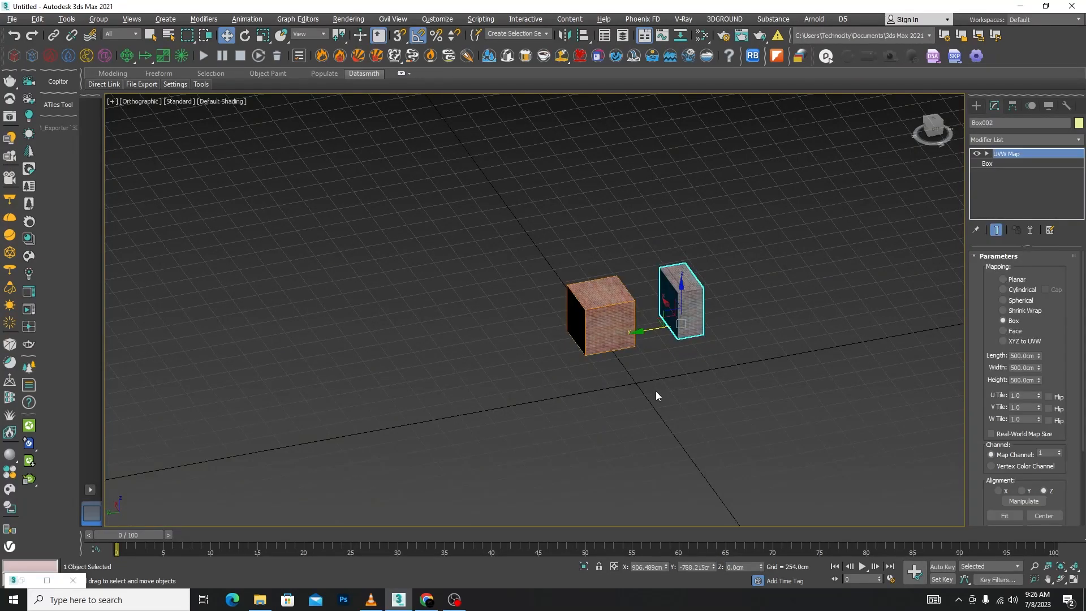
key(Delete)
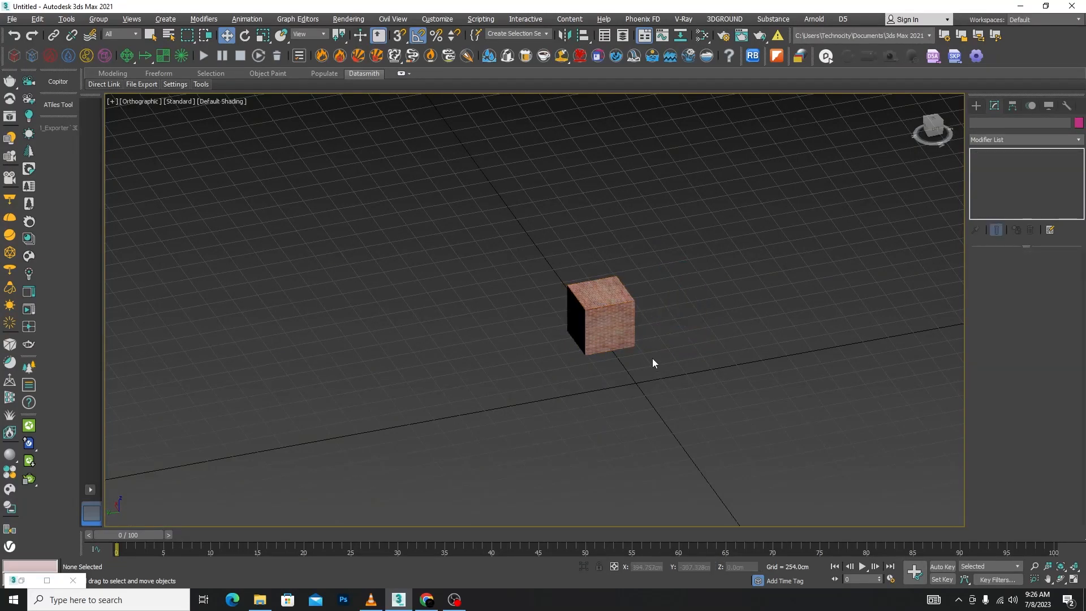
- Delete the spare Material #27 and its connected bitmap Map #3 from the Slate Material Editor graph
key(m)
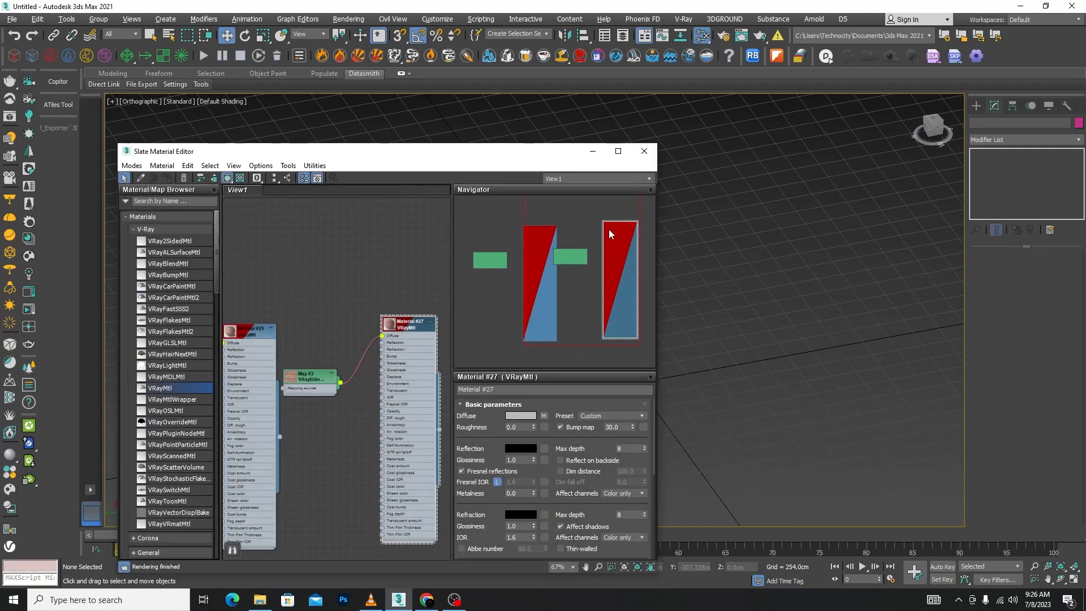
click(618, 146)
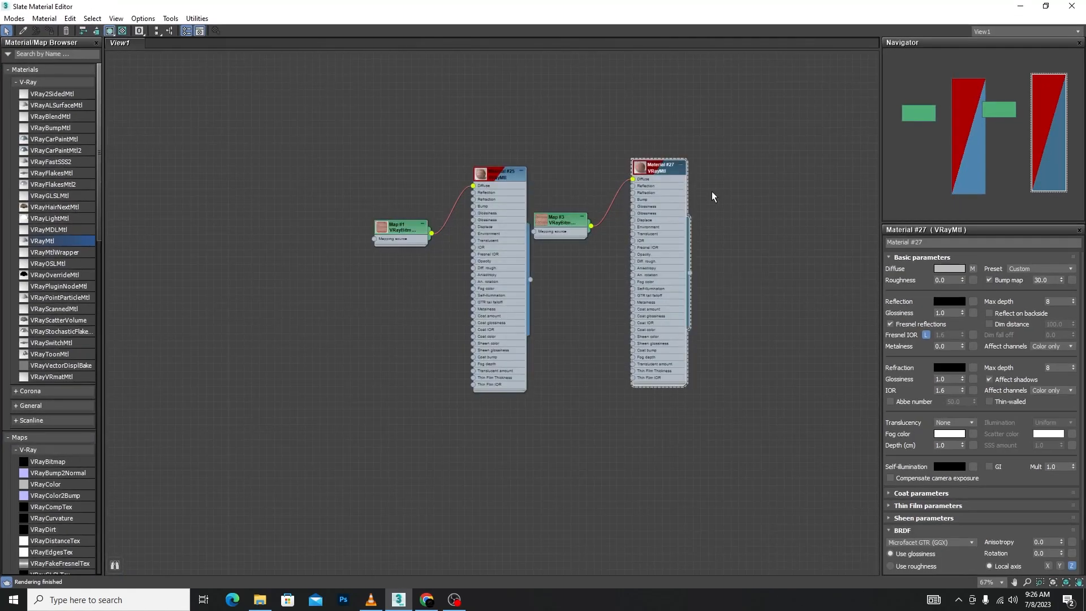
drag(723, 131, 566, 389)
key(Delete)
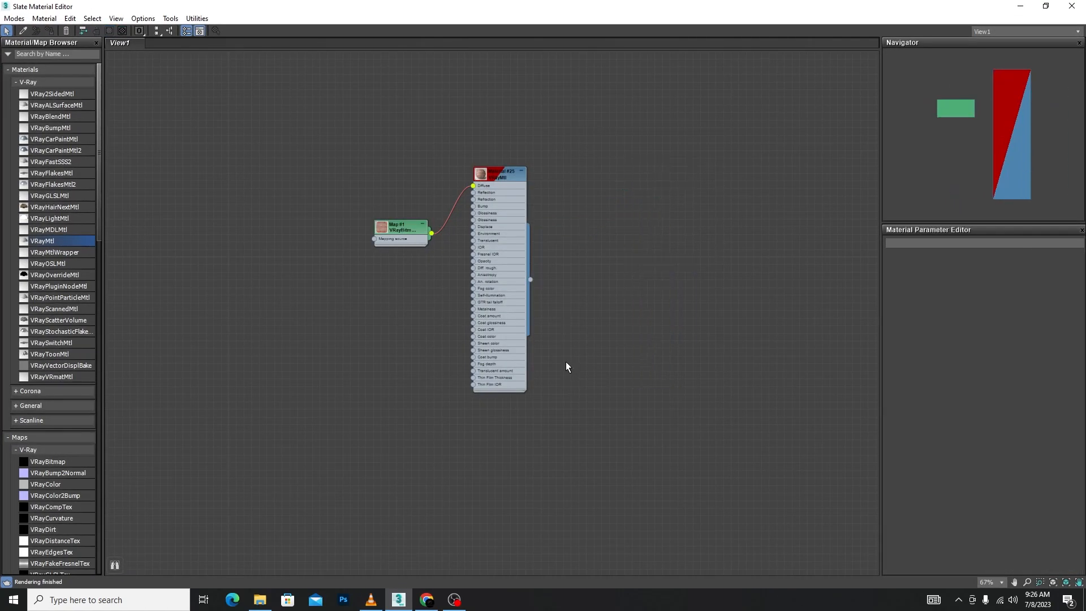
- Disconnect the brick bitmap from Material #25's Diffuse input and feed that input with a new Mix map
scroll(555, 312, up, 5)
drag(588, 338, 413, 181)
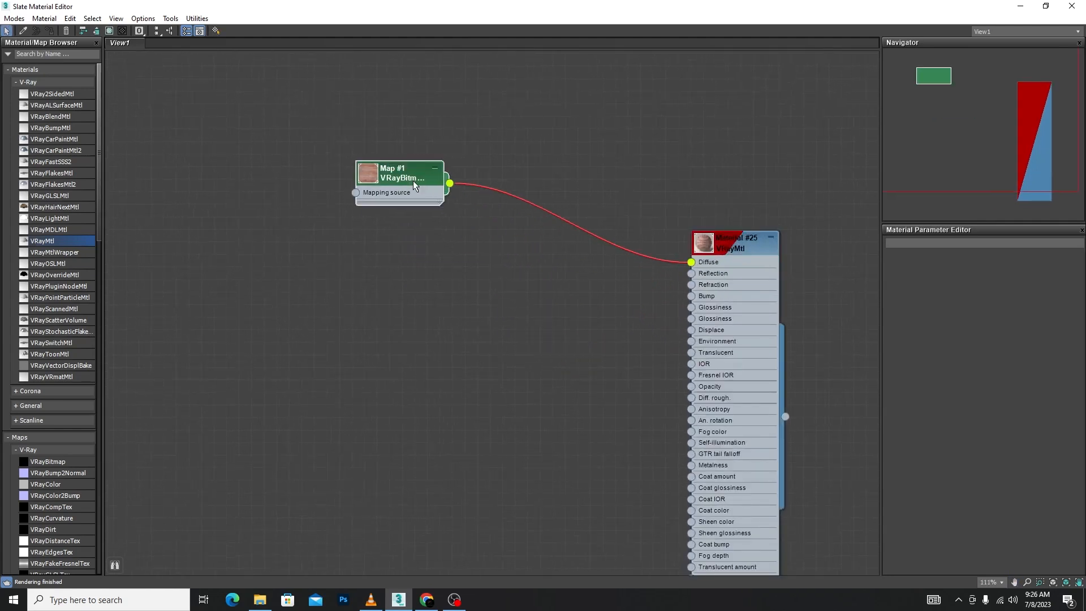
drag(691, 263, 456, 220)
drag(691, 263, 536, 269)
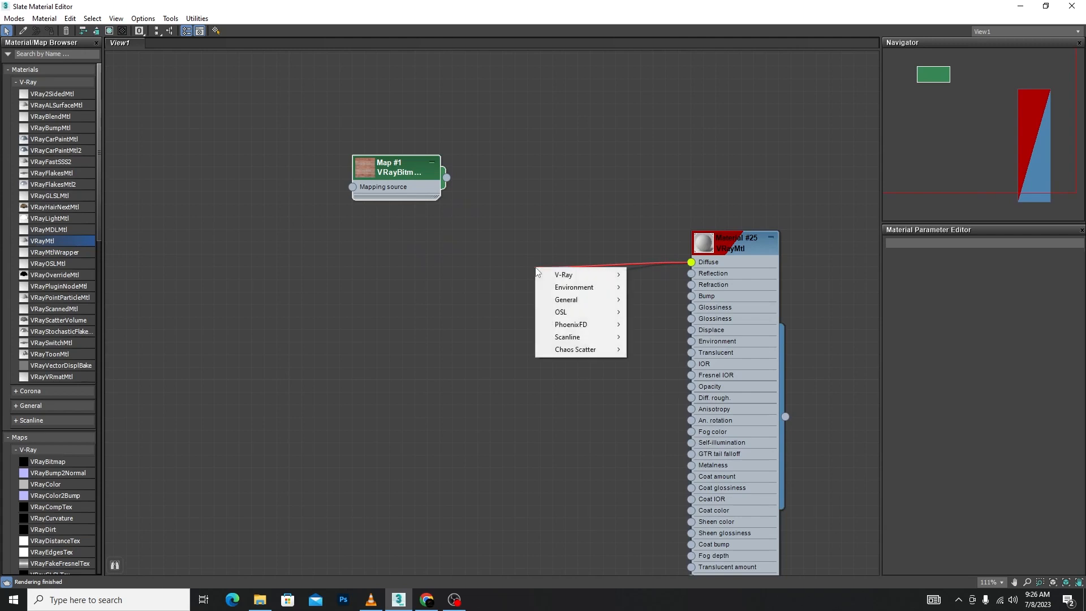
mouse_move(568, 305)
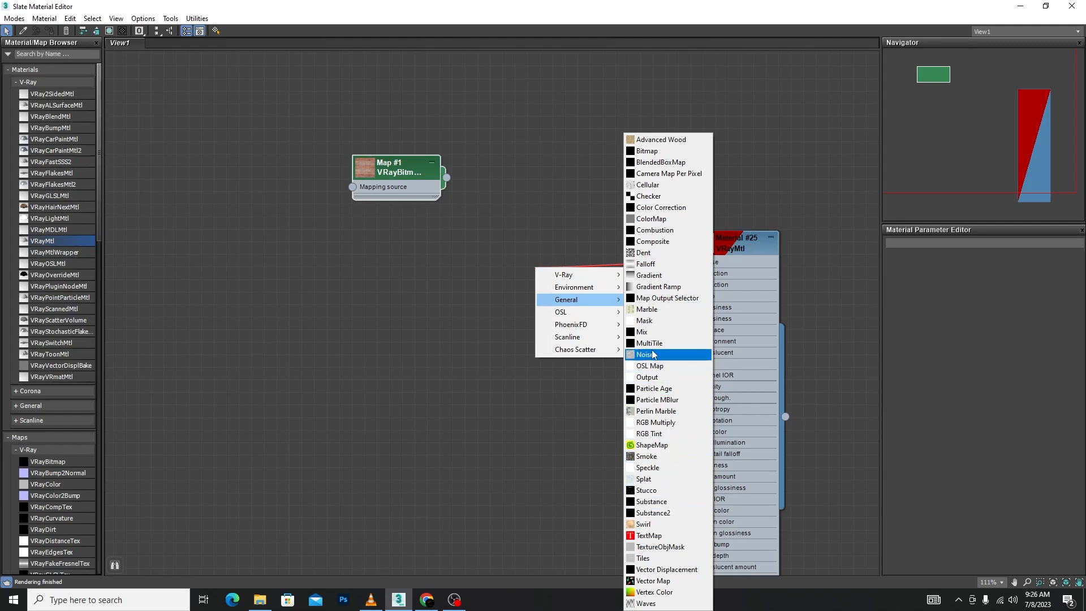
click(651, 335)
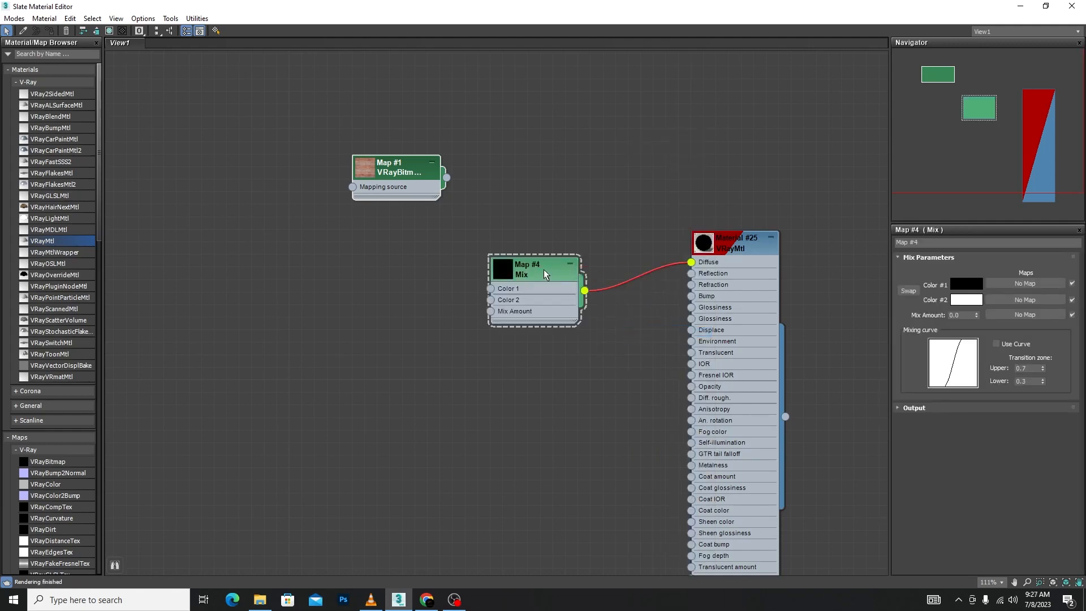
- Move the Mix map up beside the brick bitmap and connect the bitmap to Color 1
scroll(555, 268, up, 4)
drag(555, 268, 555, 168)
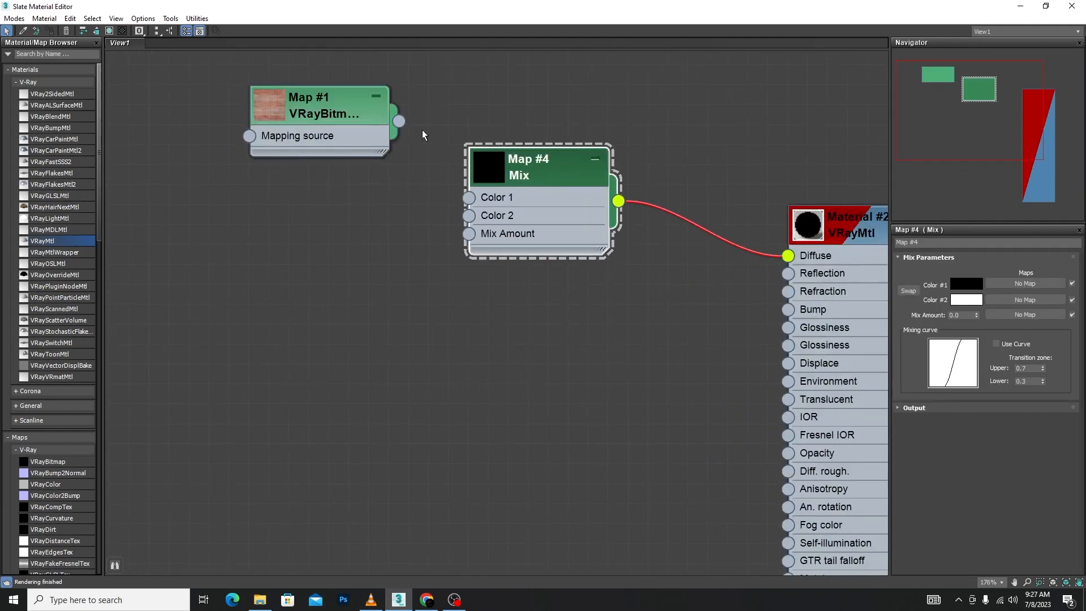
drag(399, 121, 467, 198)
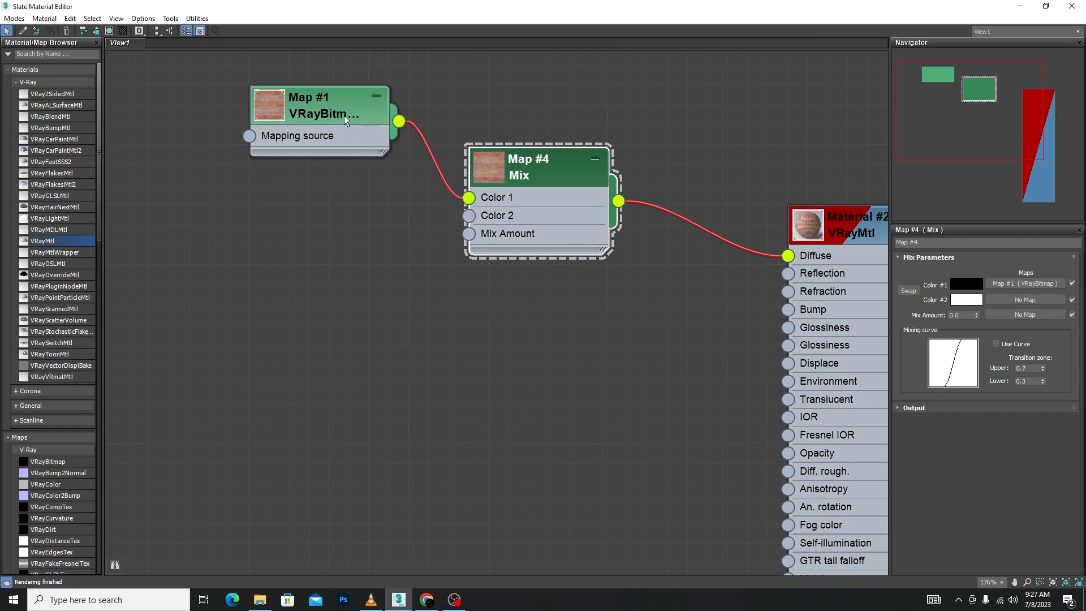
- Duplicate the brick bitmap node, load download (7).jpg into the copy, and connect it to the Mix map's Color 2
mouse_move(344, 117)
shift+mouse_down()
mouse_move(322, 245)
mouse_move(331, 221)
shift+mouse_up()
double_click(374, 236)
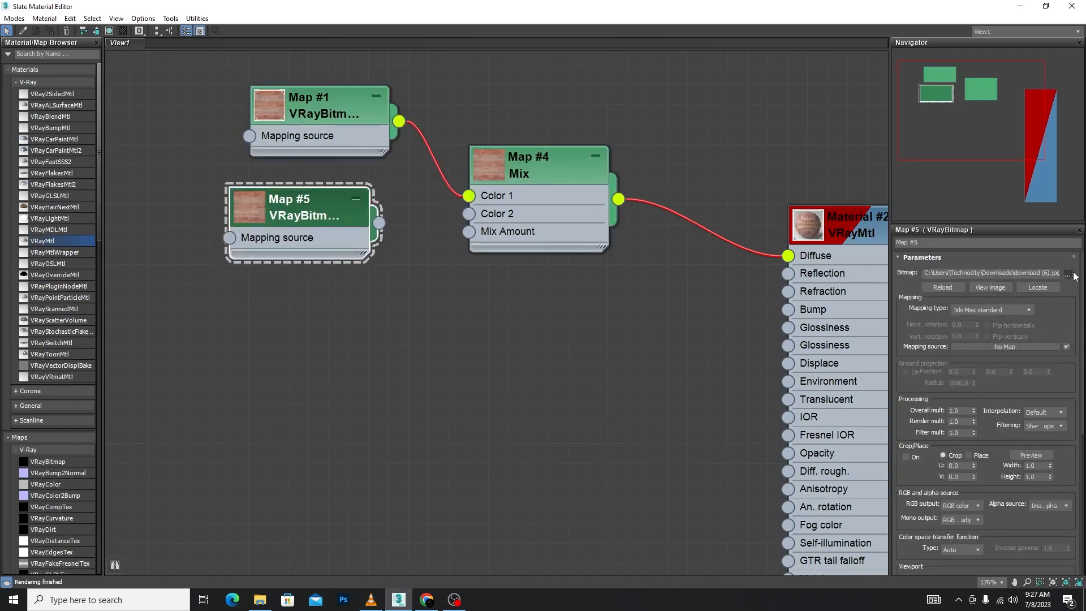
click(1067, 274)
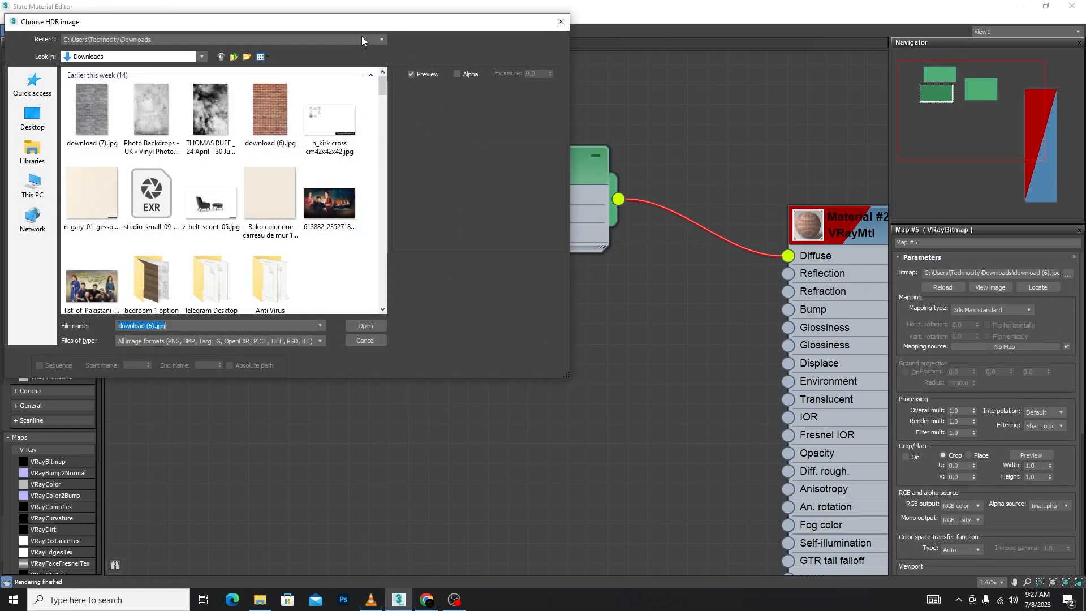
click(92, 116)
click(366, 326)
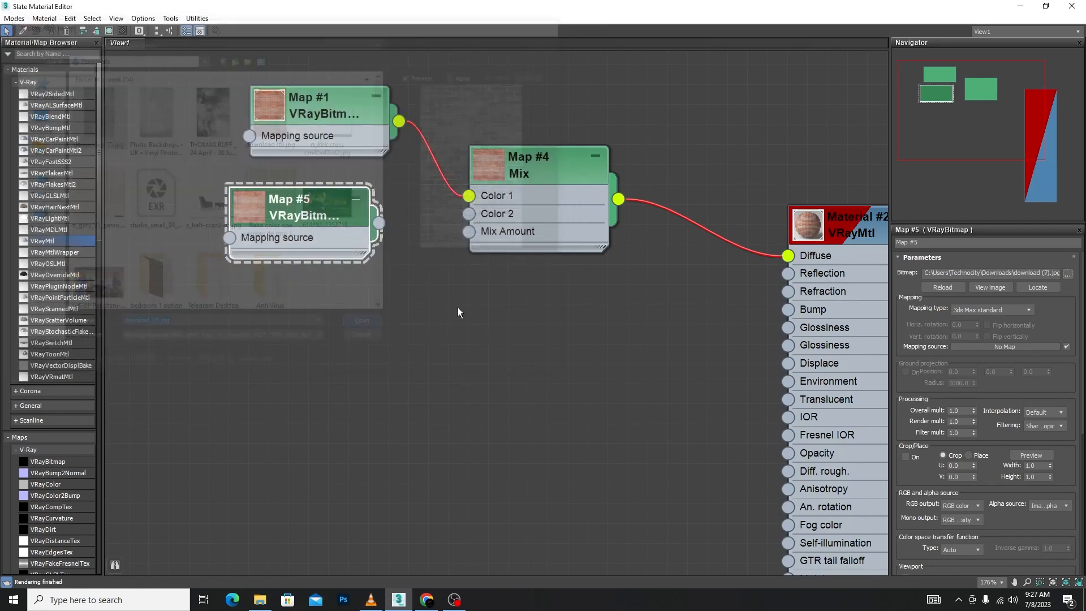
drag(379, 223, 469, 214)
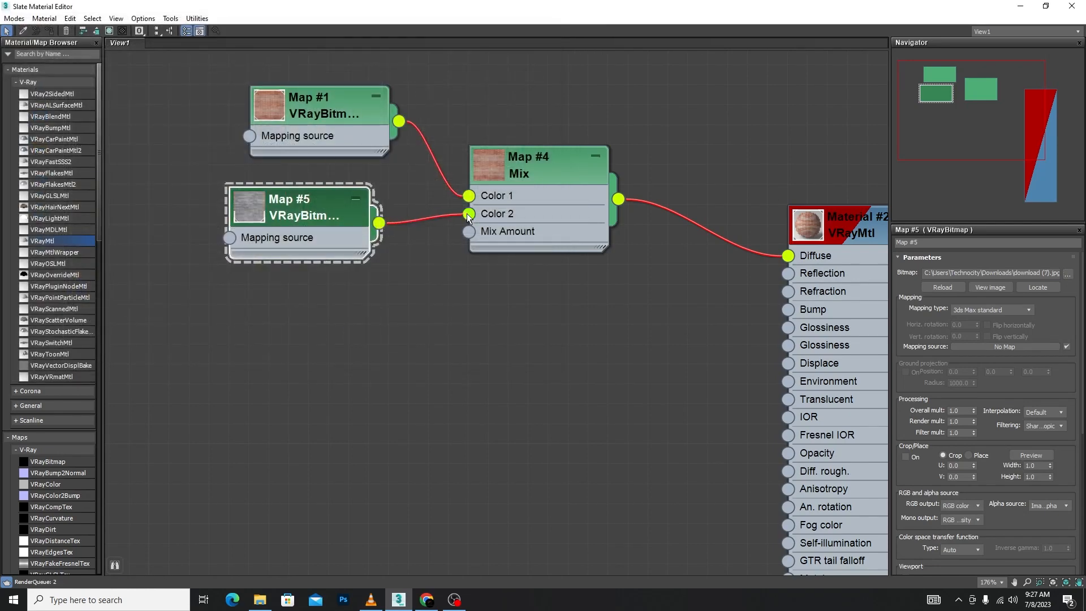
- Open a preview of Material #25 and feed Mix Amount with a new VRayBitmap loading THOMAS RUFF _ 24 April - 30 June 2006.jpg
right_click(797, 232)
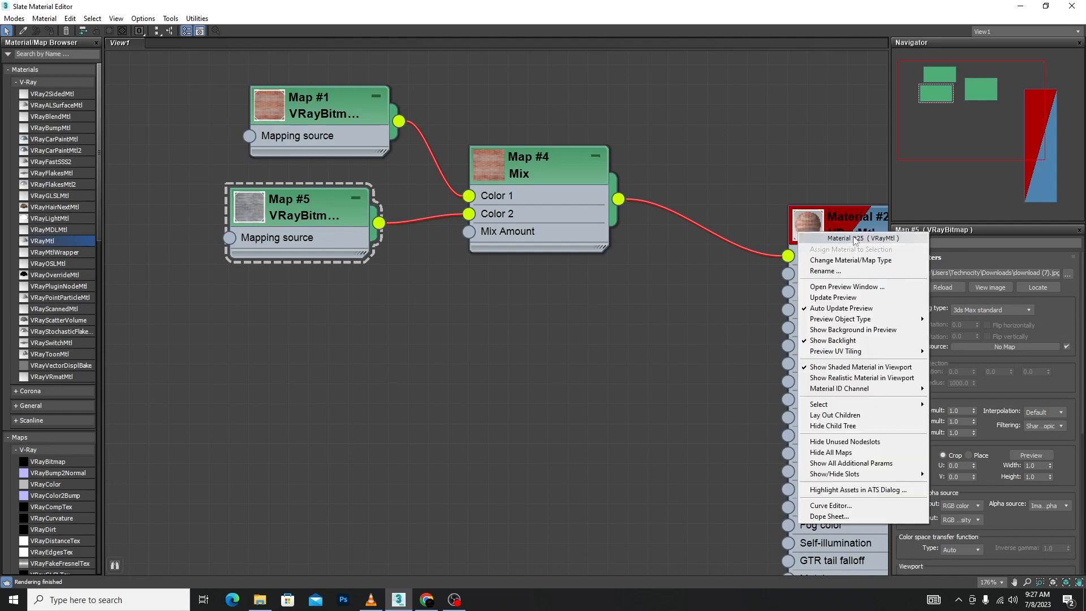
click(842, 286)
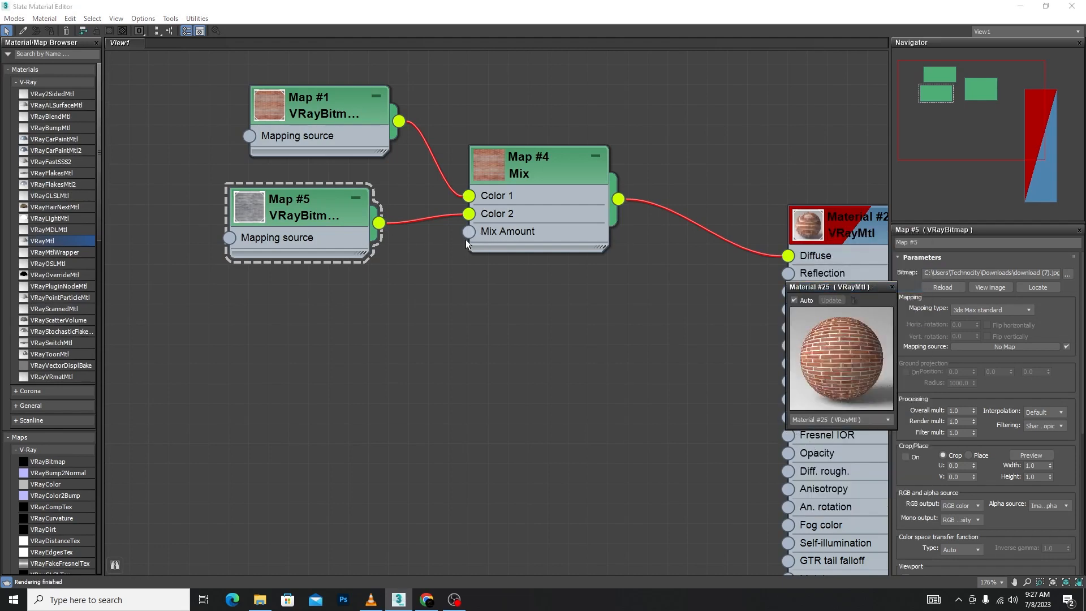
drag(469, 231, 305, 406)
mouse_move(386, 415)
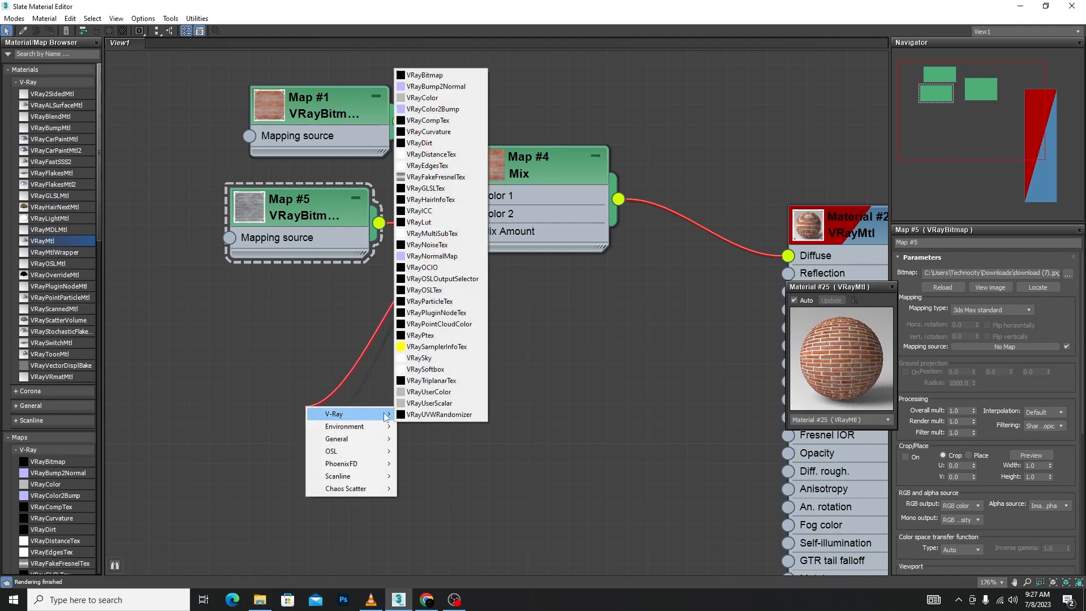
click(427, 75)
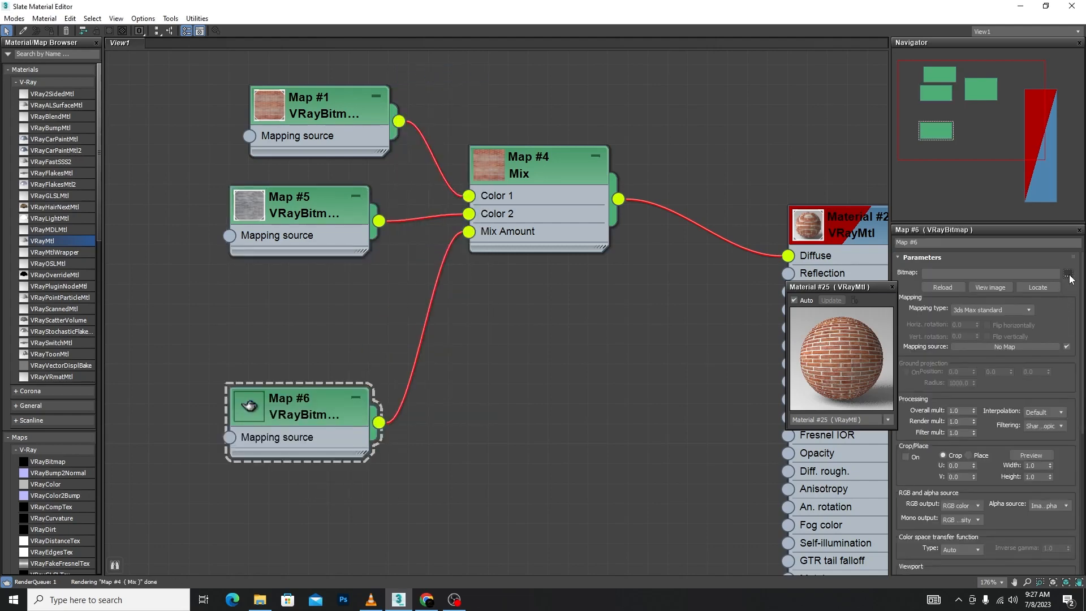
click(1067, 274)
click(208, 100)
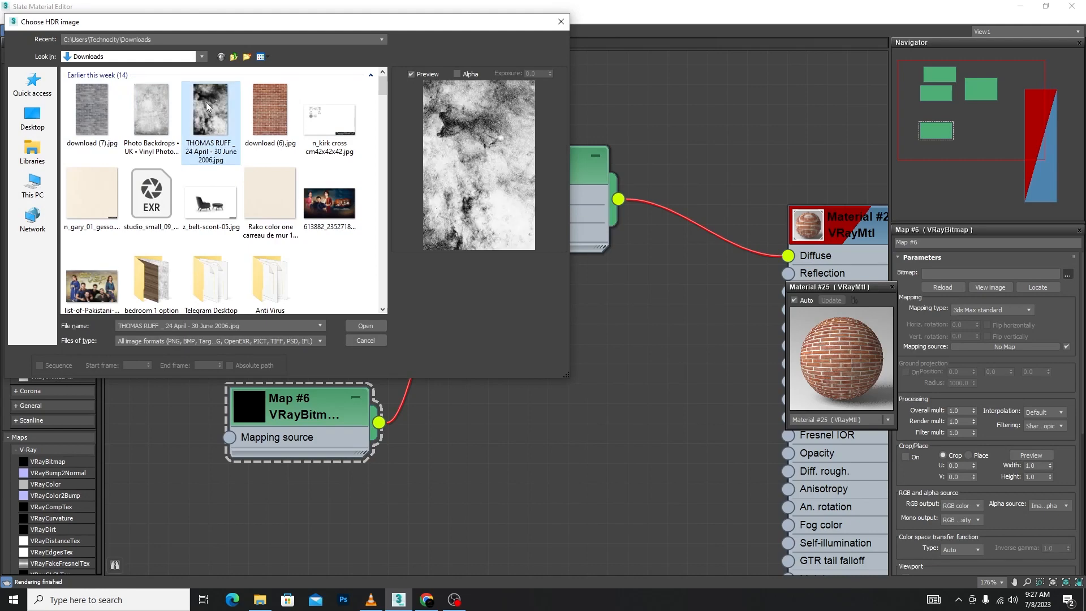
click(367, 326)
- Move the mask bitmap node up beneath the other two bitmaps and close the Material #25 preview
scroll(305, 396, up, 1)
drag(316, 415, 301, 313)
scroll(569, 161, down, 2)
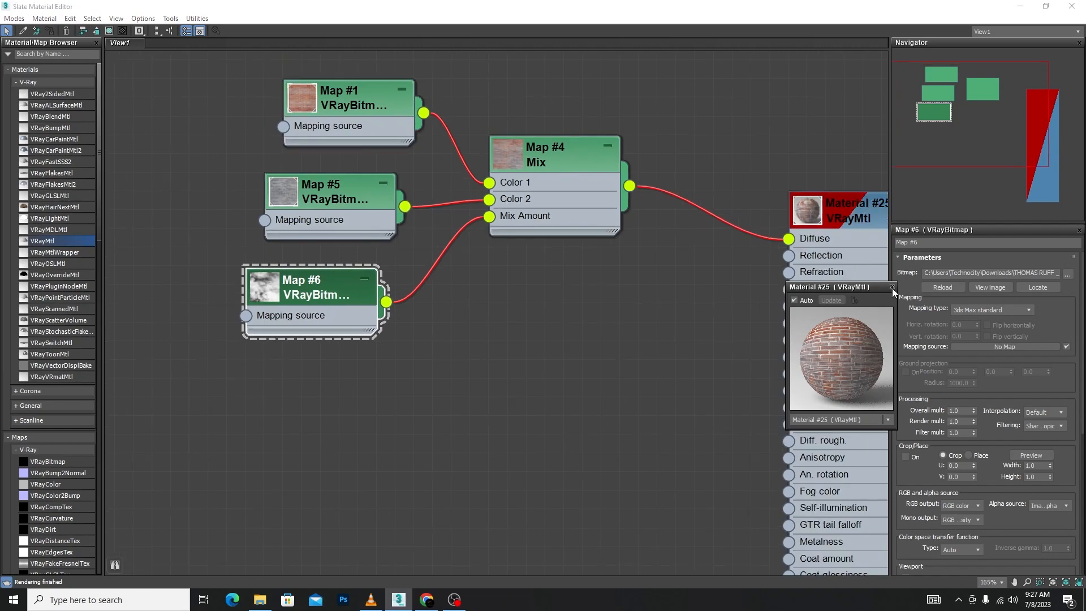
click(892, 287)
- Move the material editor aside as a smaller window and examine the mixed brick texture on the box up close
scroll(685, 316, down, 1)
middle_drag(679, 343, 437, 252)
scroll(456, 278, down, 3)
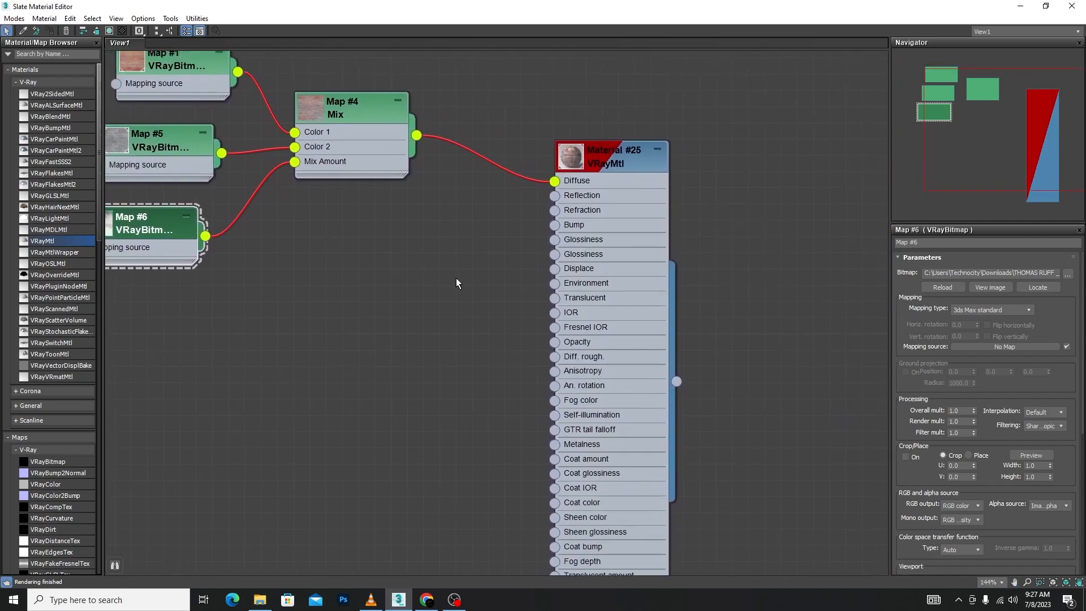
drag(926, 5, 319, 103)
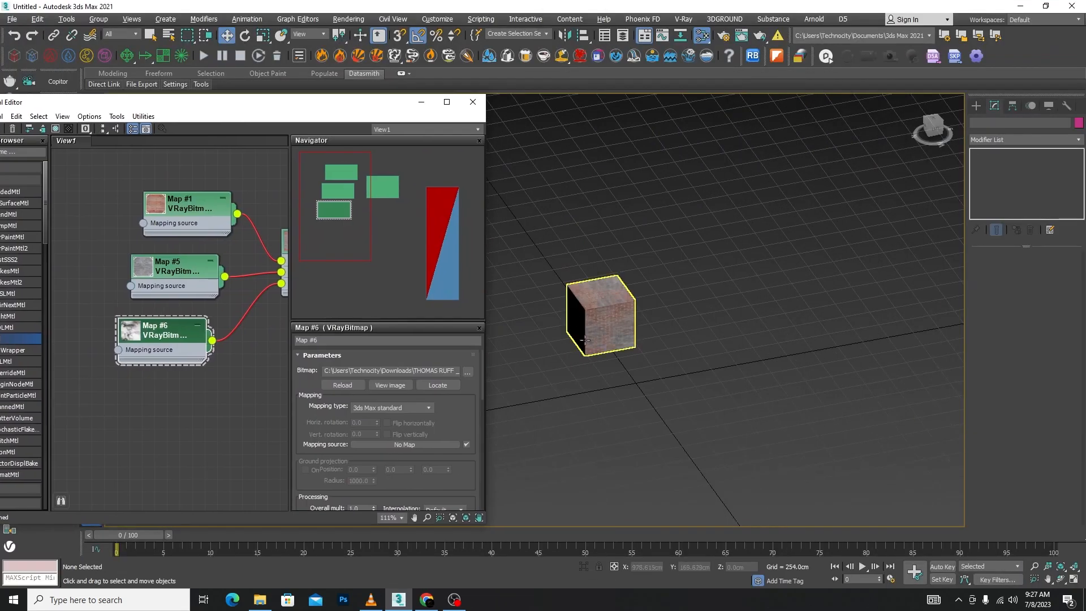
scroll(582, 339, up, 5)
scroll(745, 320, up, 4)
- Raise the box's UVW Map length to about 1010 cm while keeping the three bitmap nodes in view
scroll(813, 341, down, 5)
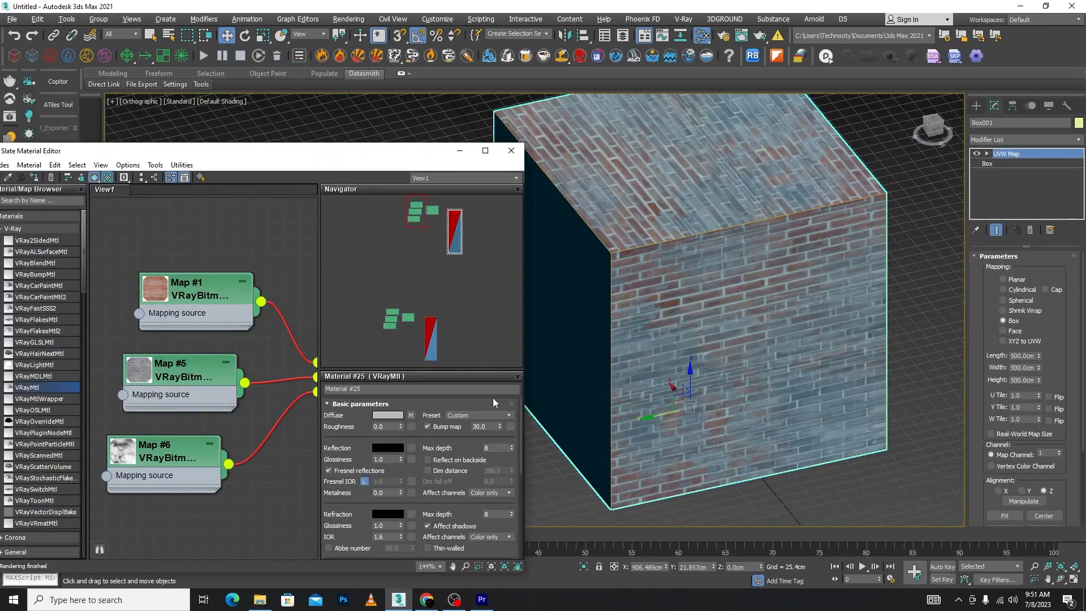
scroll(243, 236, down, 4)
middle_drag(280, 274, 245, 267)
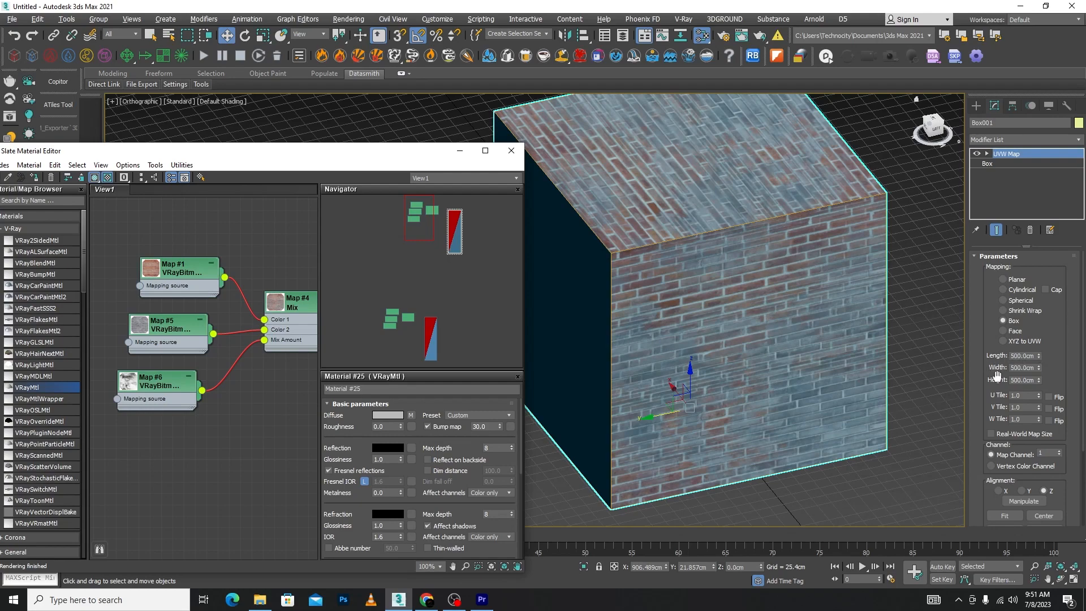
drag(1038, 360, 719, 290)
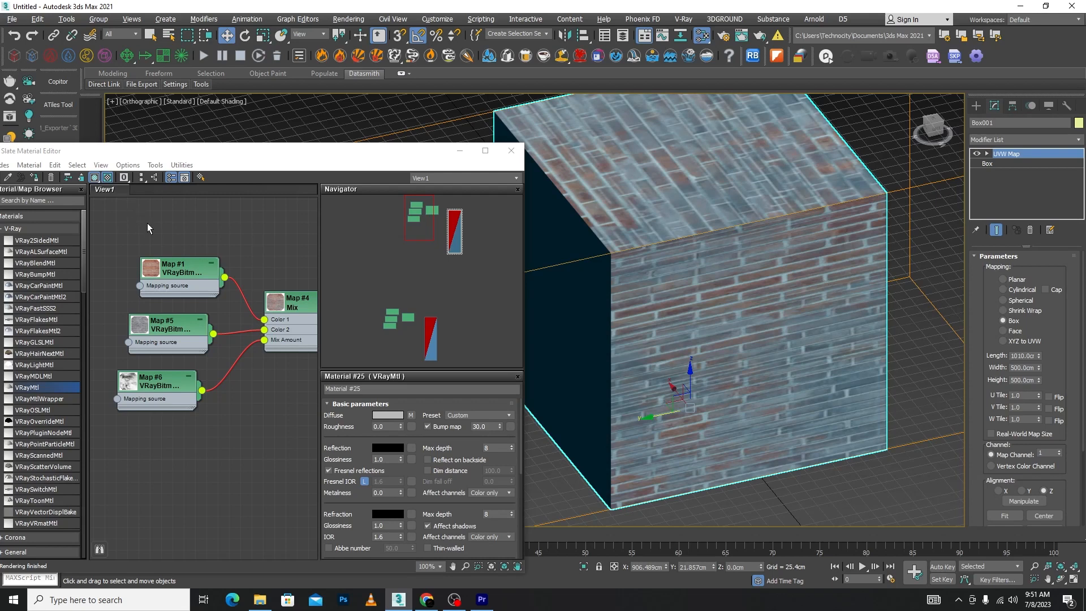
scroll(148, 225, down, 5)
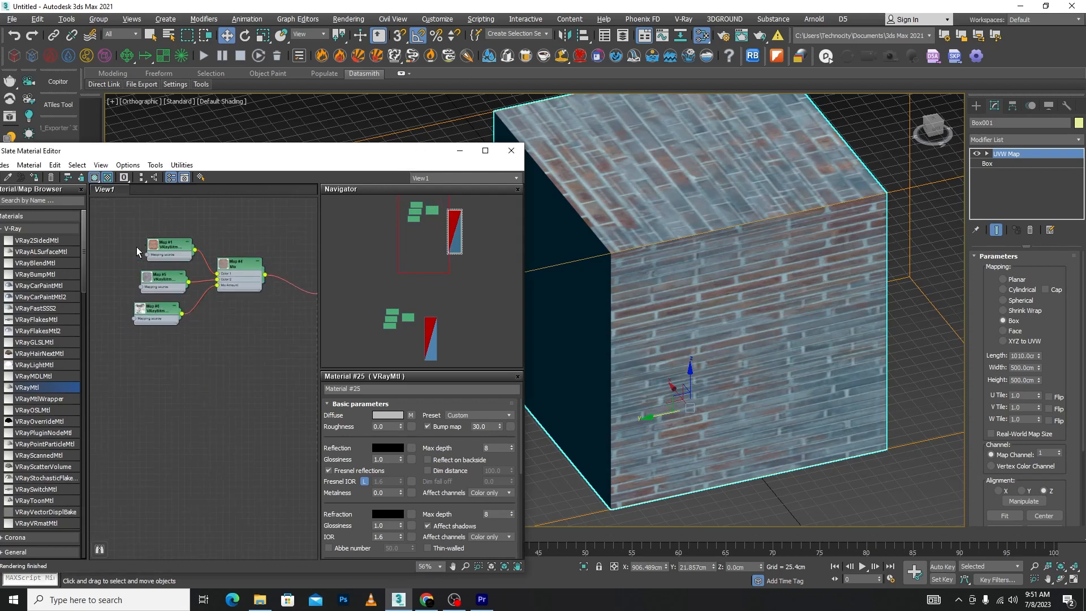
- Check the map channel assigned to each of the three bitmap nodes feeding the Mix map
double_click(178, 246)
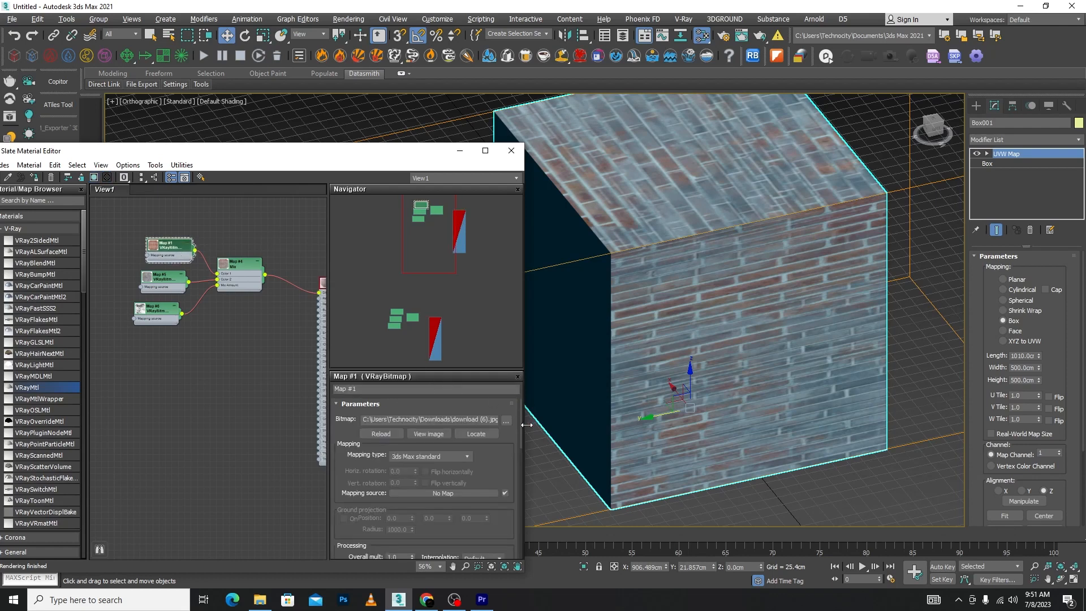
drag(521, 424, 516, 531)
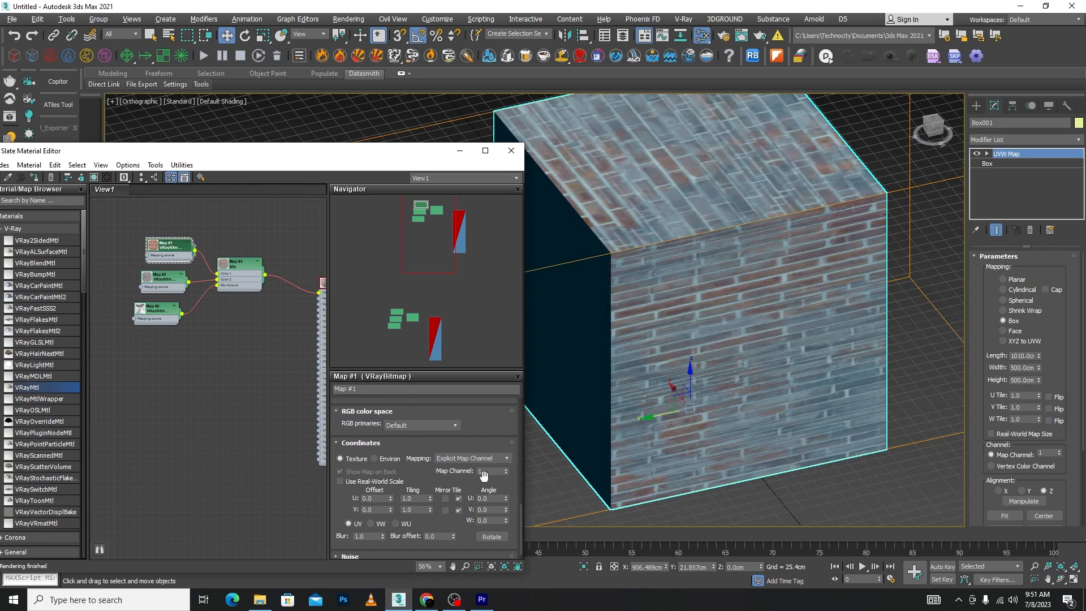
click(164, 286)
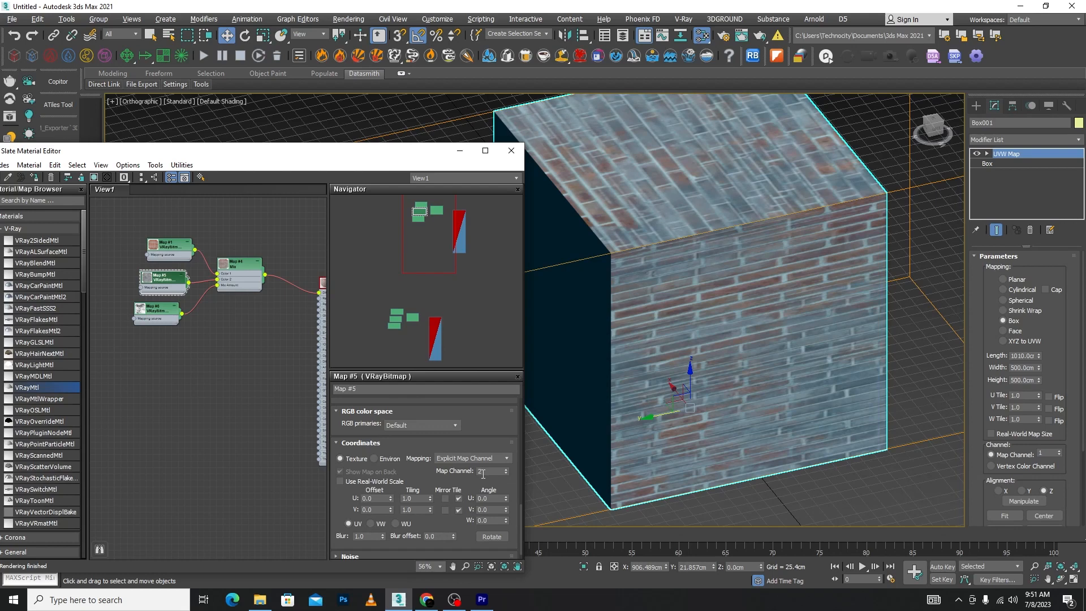
click(152, 310)
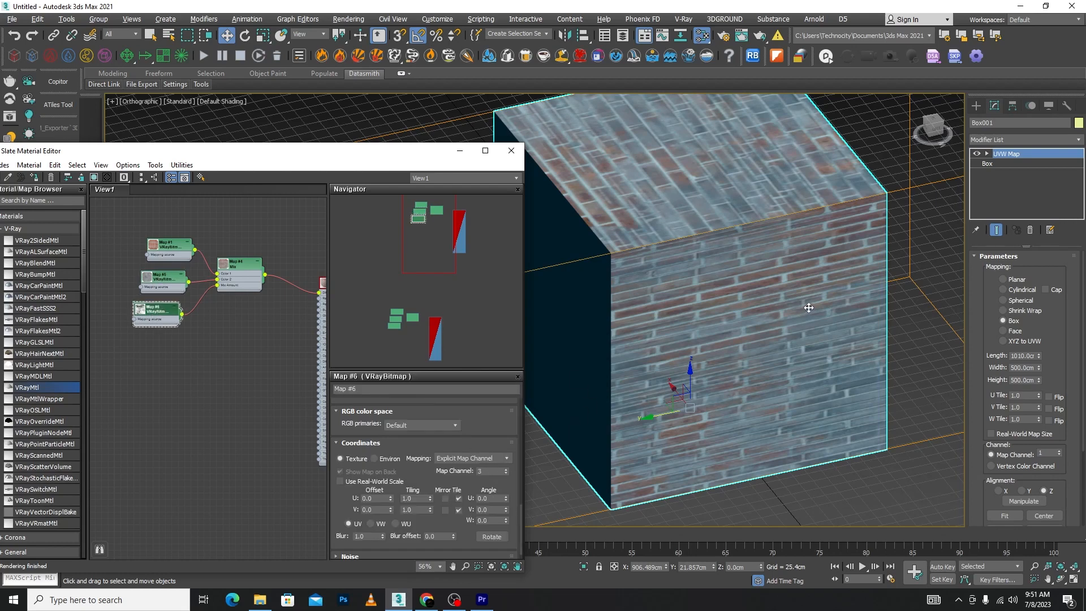
scroll(767, 261, down, 5)
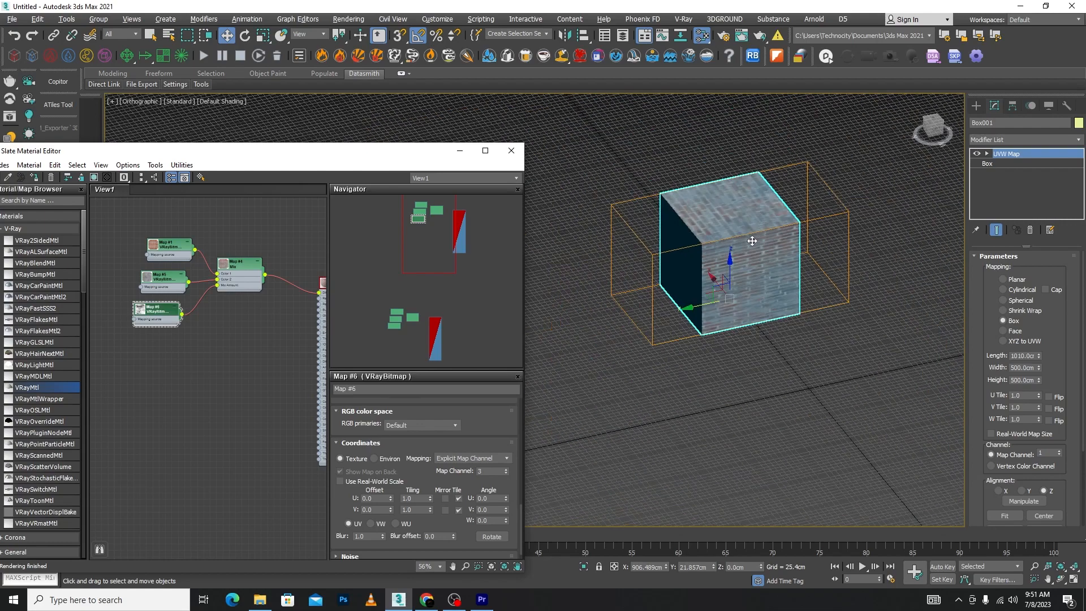
scroll(757, 272, up, 4)
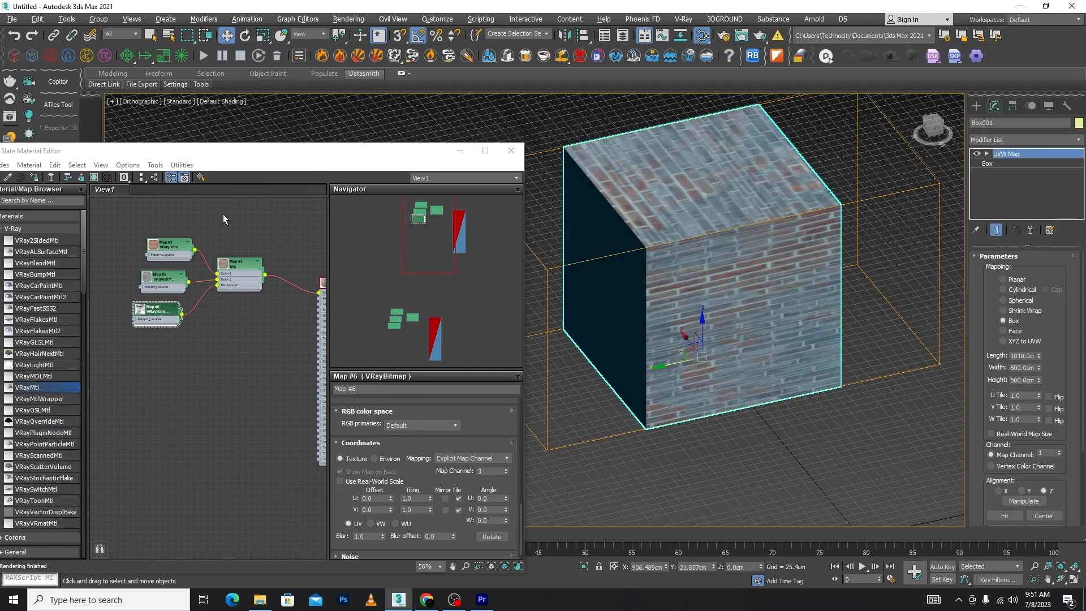
- Show only the Map #1 bitmap on the box in the viewport and reduce the UVW Map length to about 676.7 cm
scroll(156, 254, up, 4)
click(172, 246)
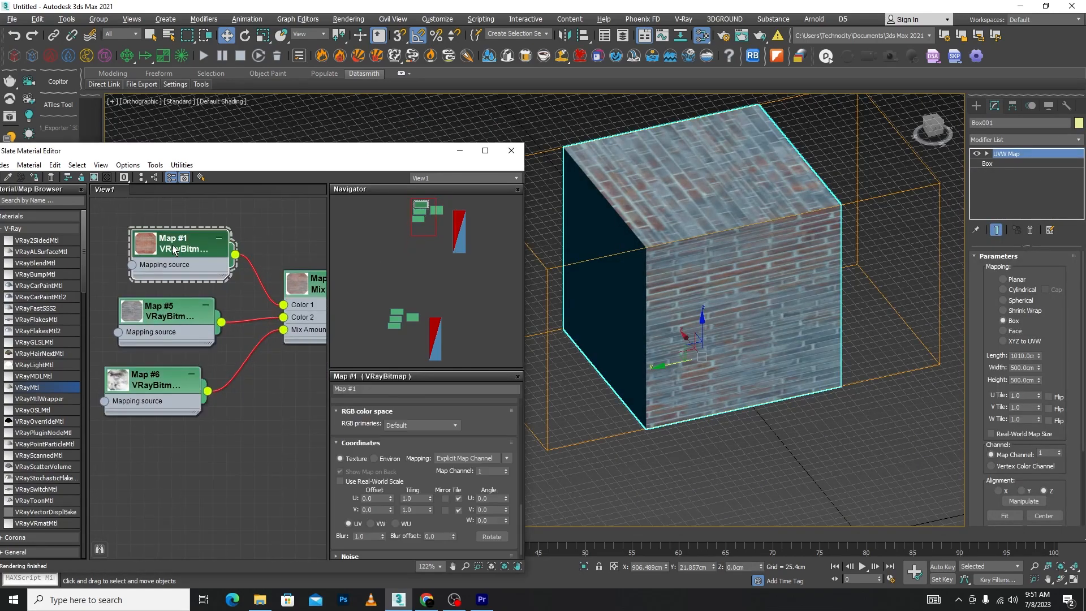
click(95, 179)
scroll(736, 247, up, 5)
scroll(752, 232, down, 5)
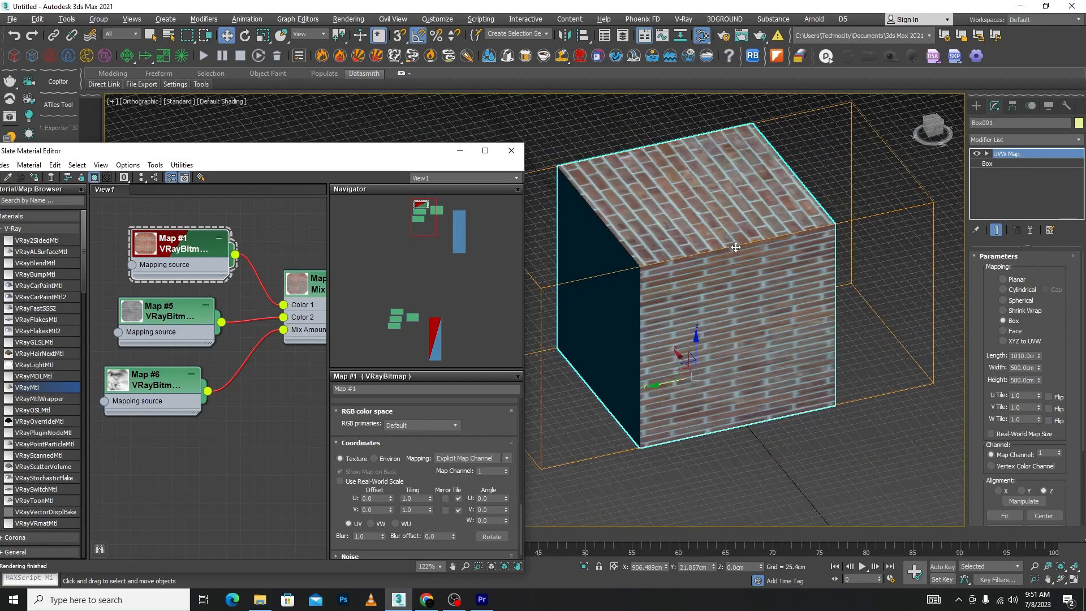
scroll(735, 247, down, 2)
drag(1040, 356, 1022, 382)
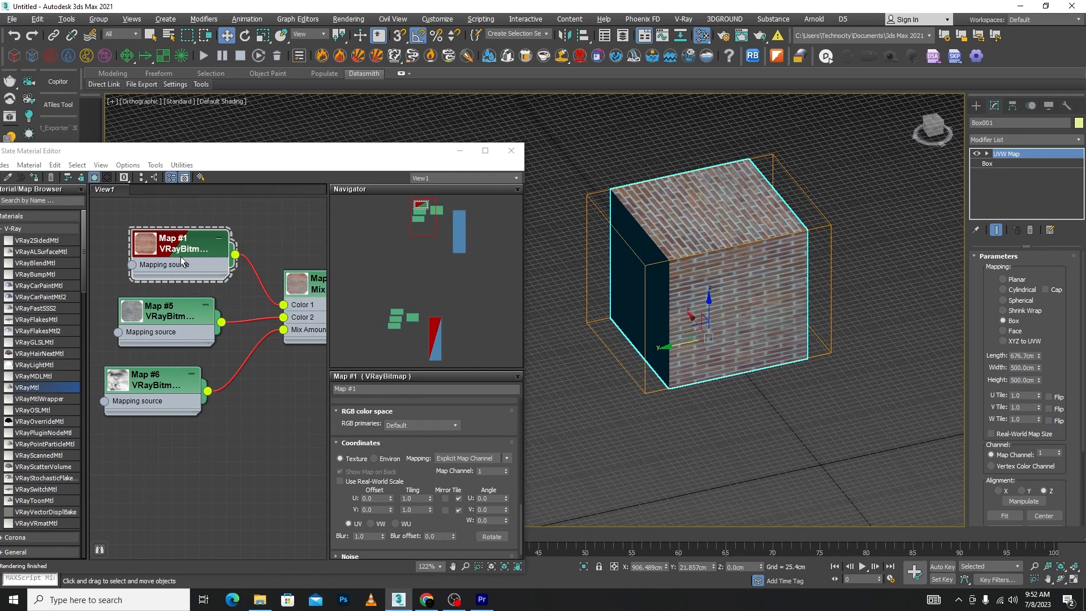
- Check the map channel of Map #5 and show only that bitmap on the box in the viewport
click(172, 318)
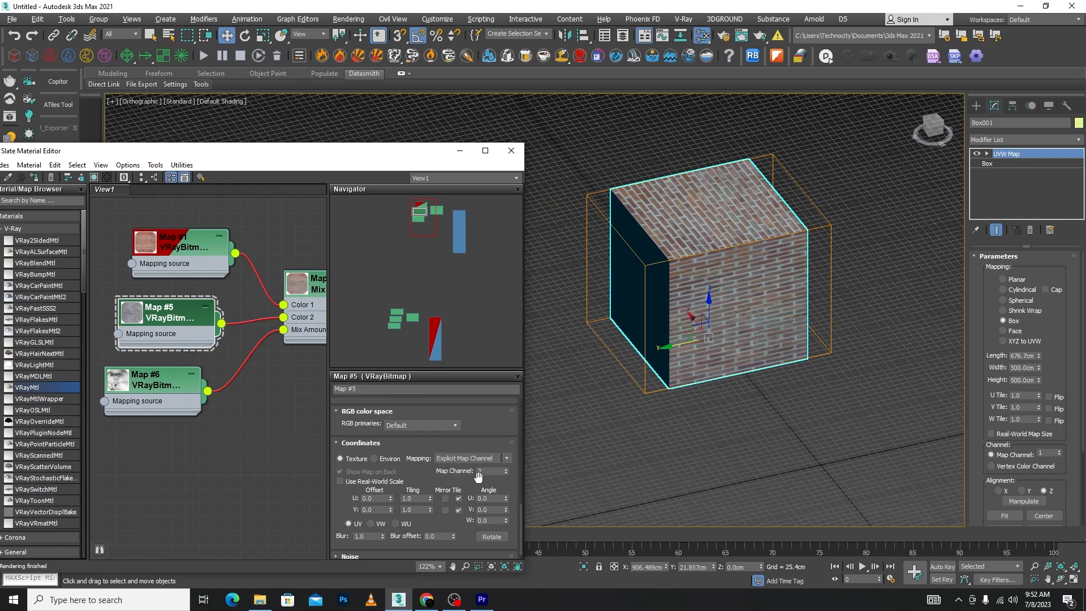
click(1083, 144)
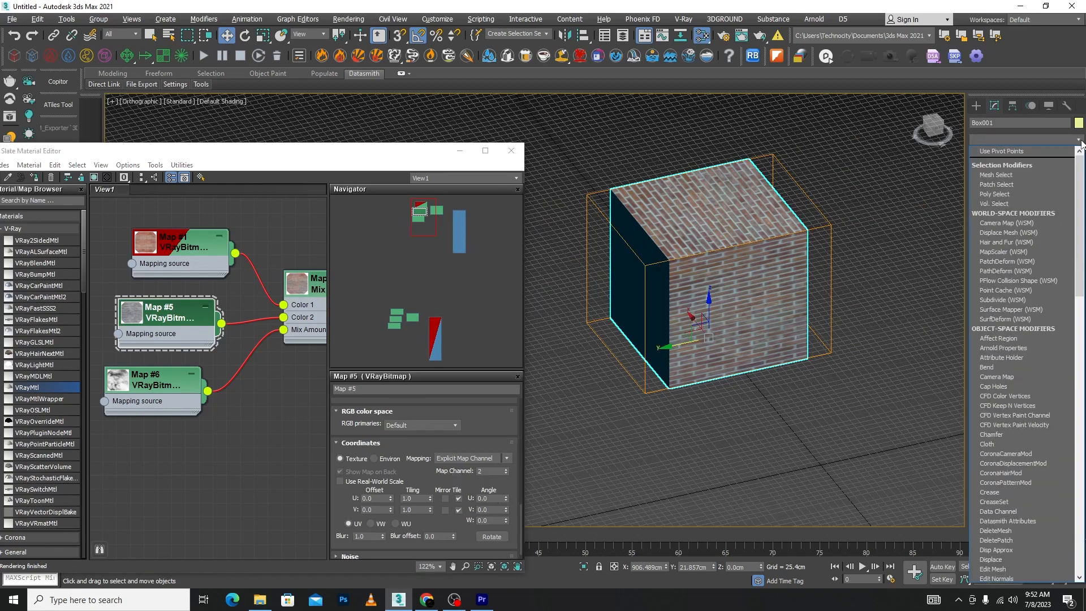
click(584, 207)
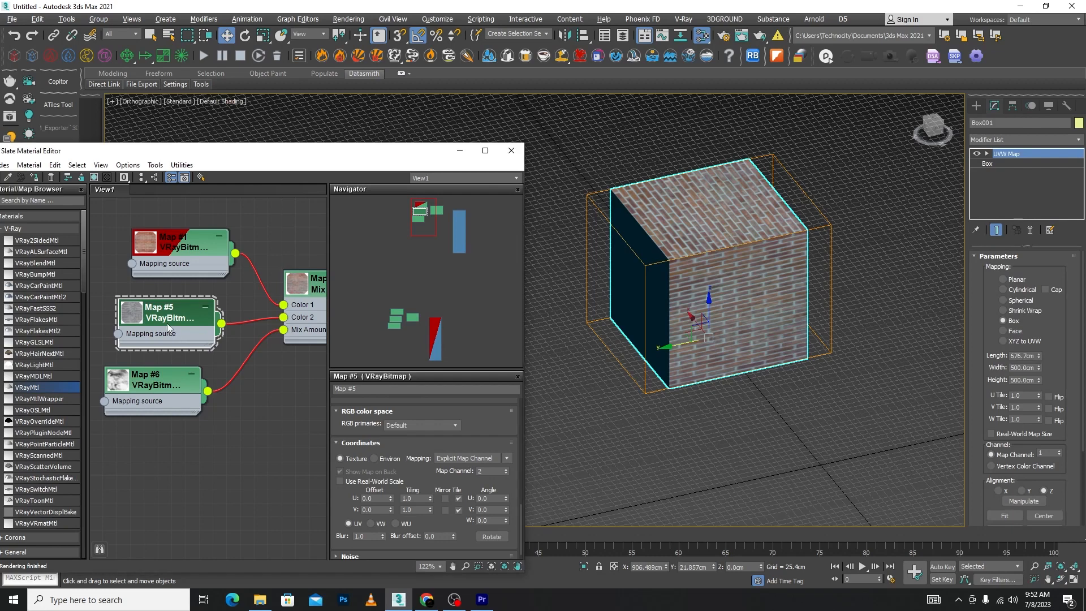
click(94, 178)
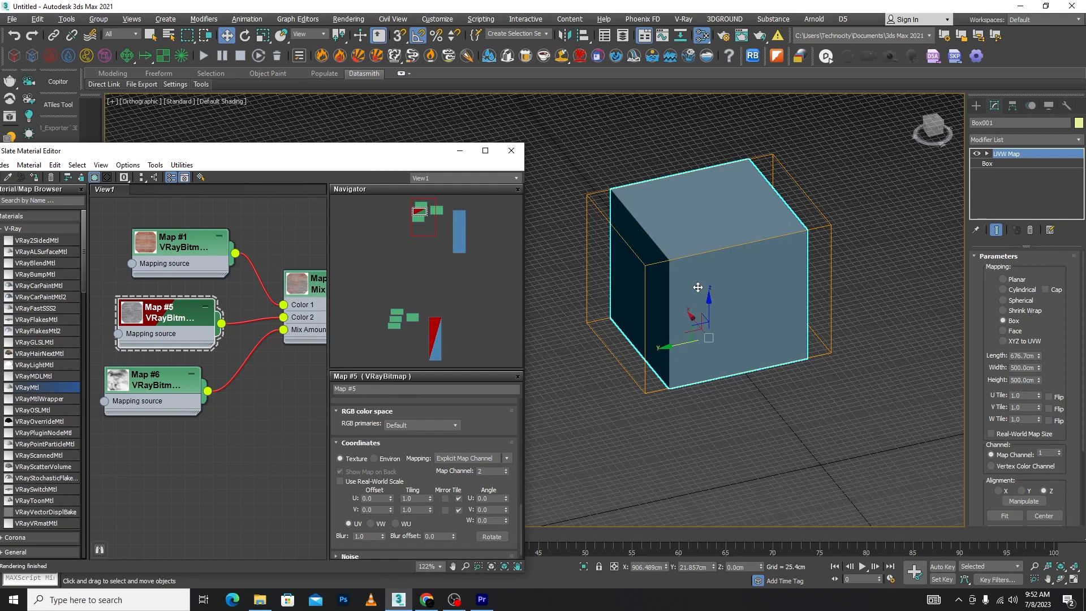
- Add a second UVW Map modifier to the box, using Box mapping on map channel 2
click(1081, 139)
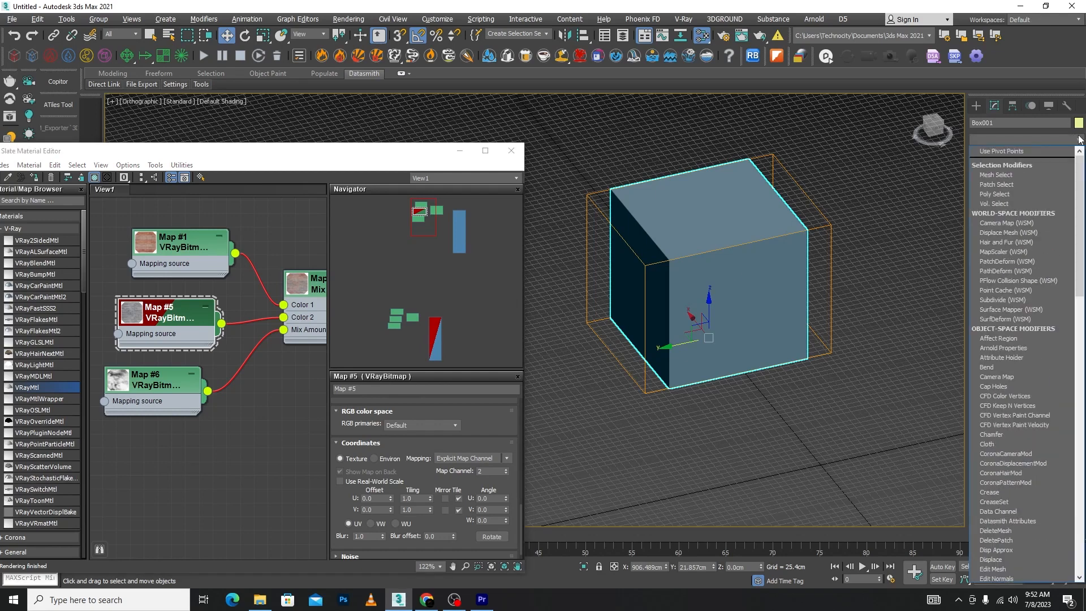
scroll(996, 396, down, 10)
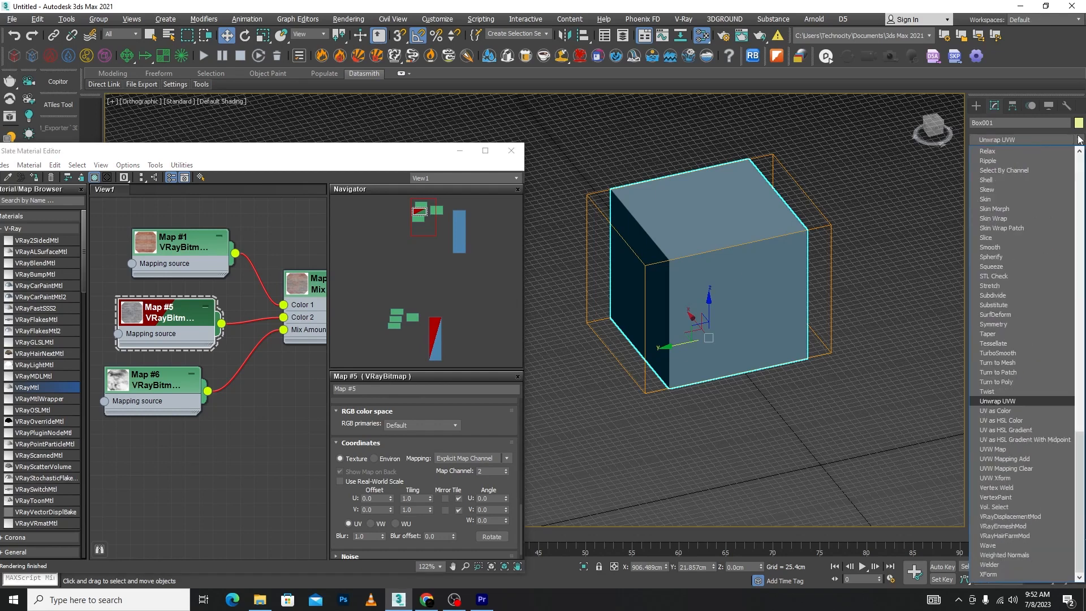
click(995, 449)
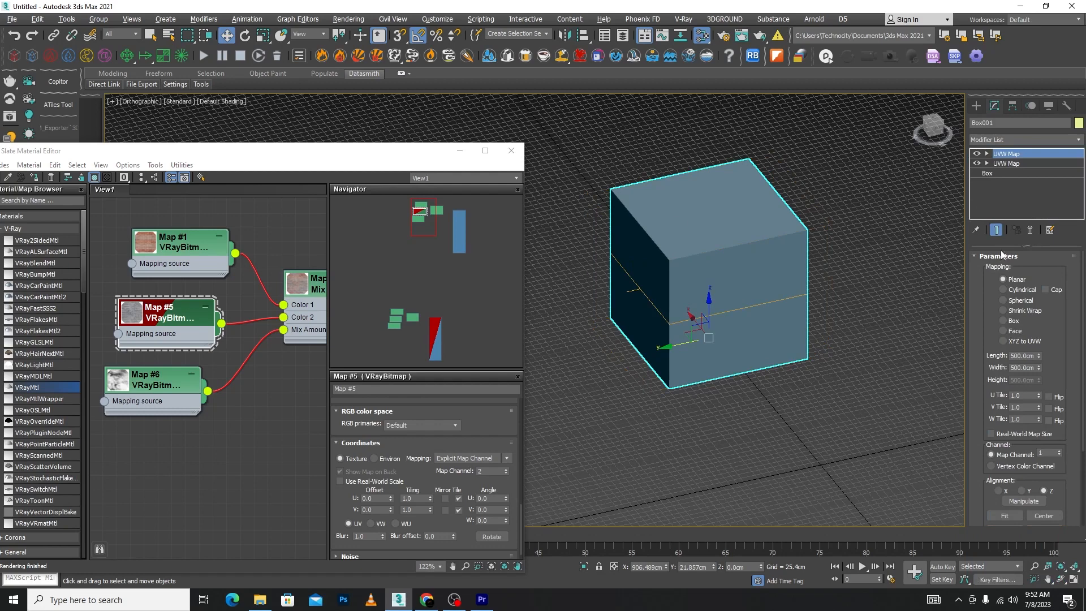
click(1003, 320)
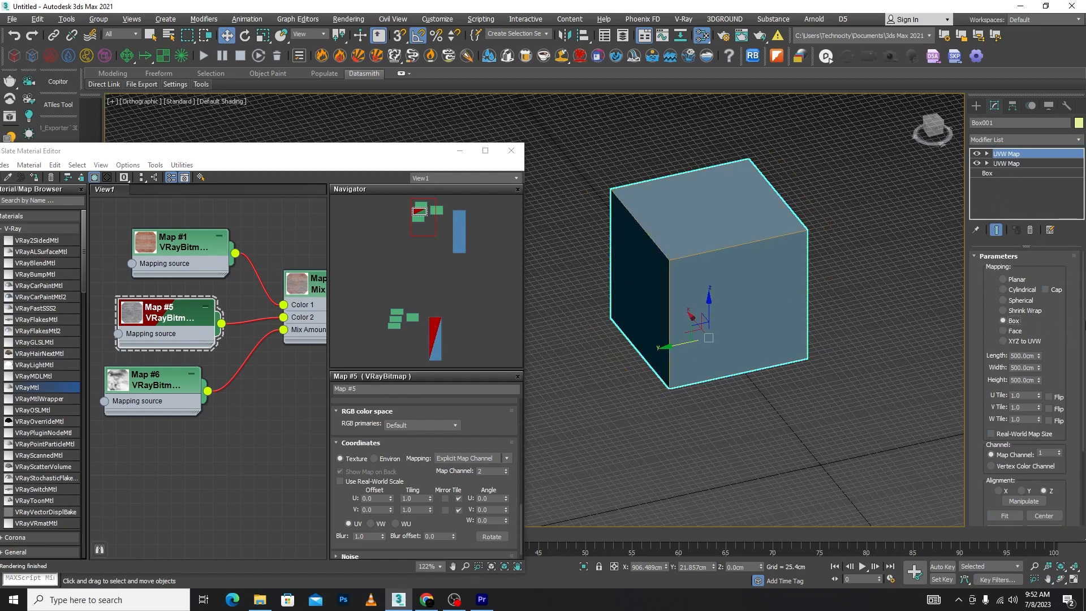
scroll(1030, 380, down, 3)
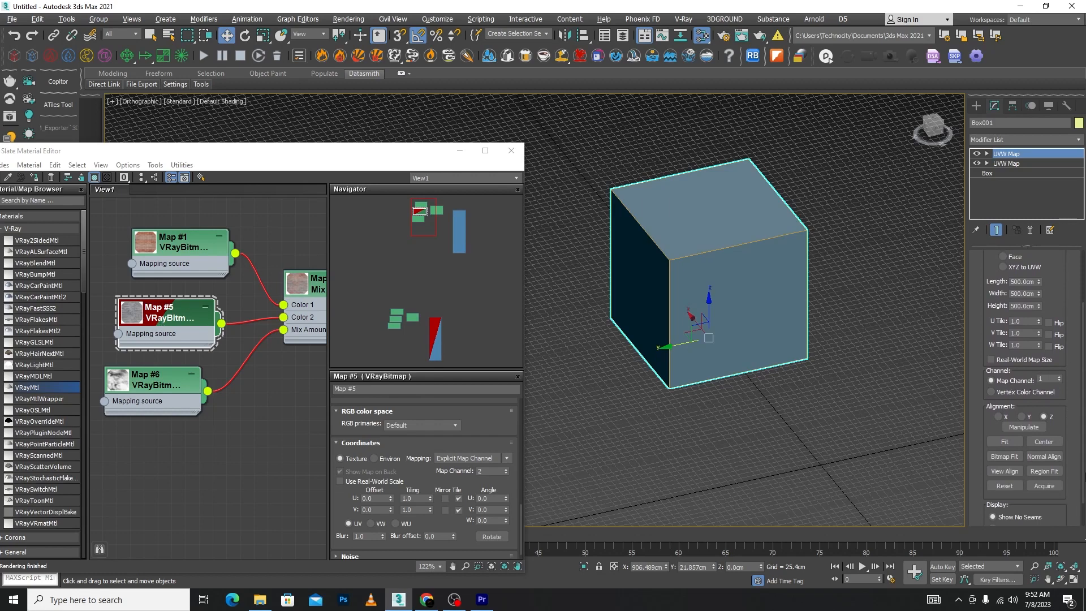
double_click(1048, 379)
key(Return)
scroll(728, 287, up, 3)
scroll(699, 314, down, 2)
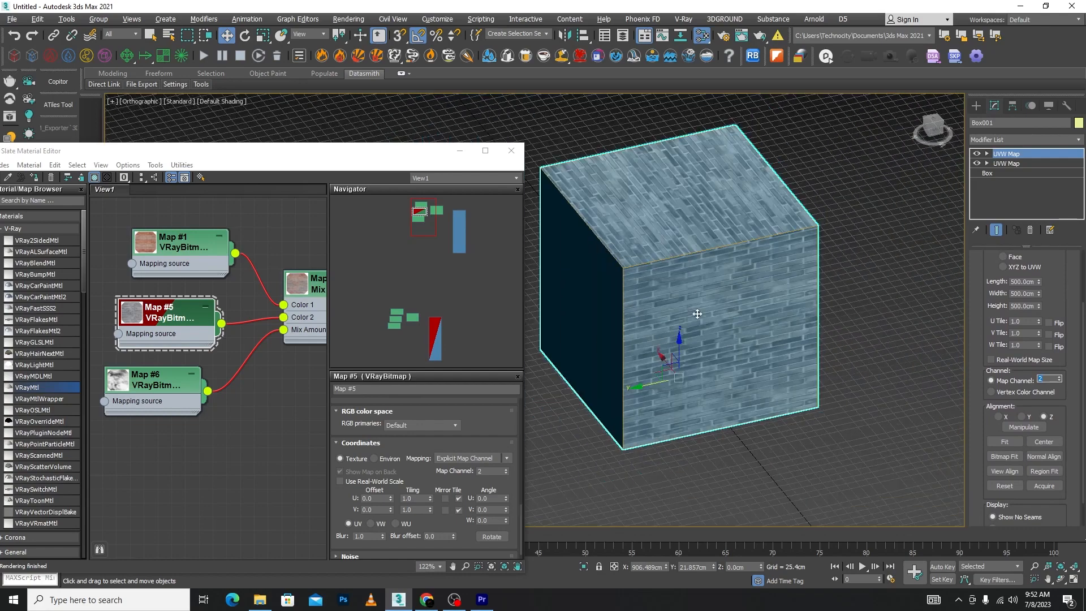
- Raise the second UVW Map's length to about 900 cm and its height to about 940 cm
drag(1039, 284, 1039, 236)
drag(1038, 305, 1039, 253)
scroll(790, 333, down, 2)
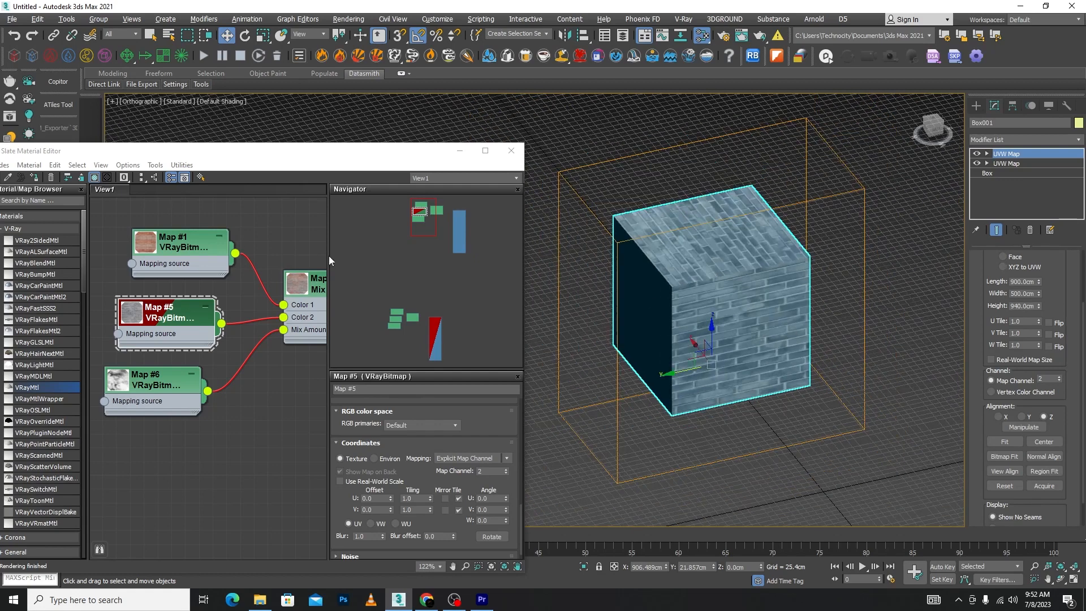
- Show only the Map #6 mask bitmap on the box and add a third UVW Map modifier with Box mapping
click(157, 385)
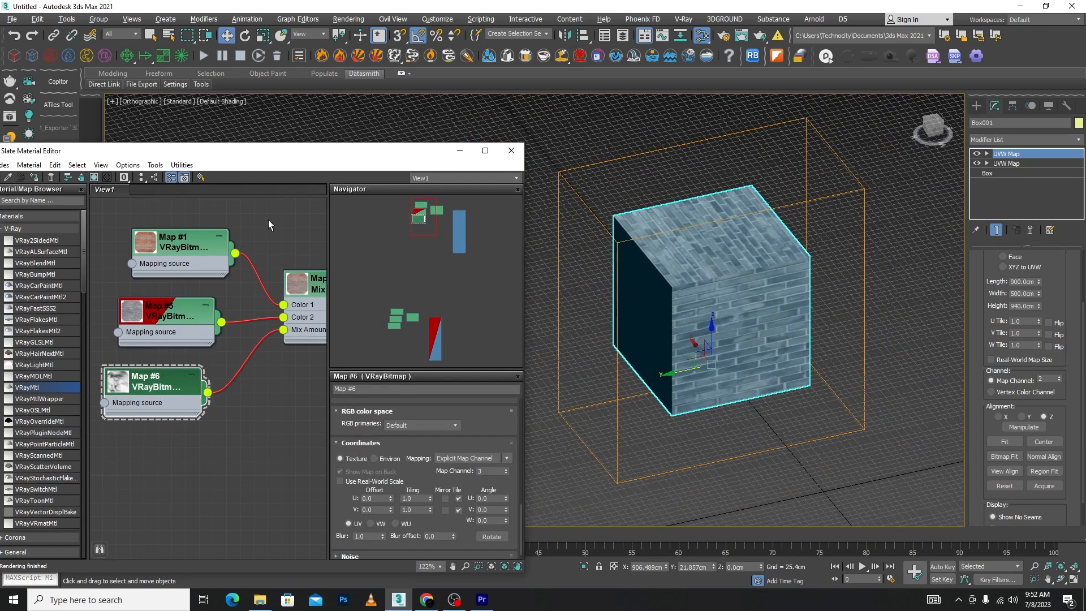
click(94, 178)
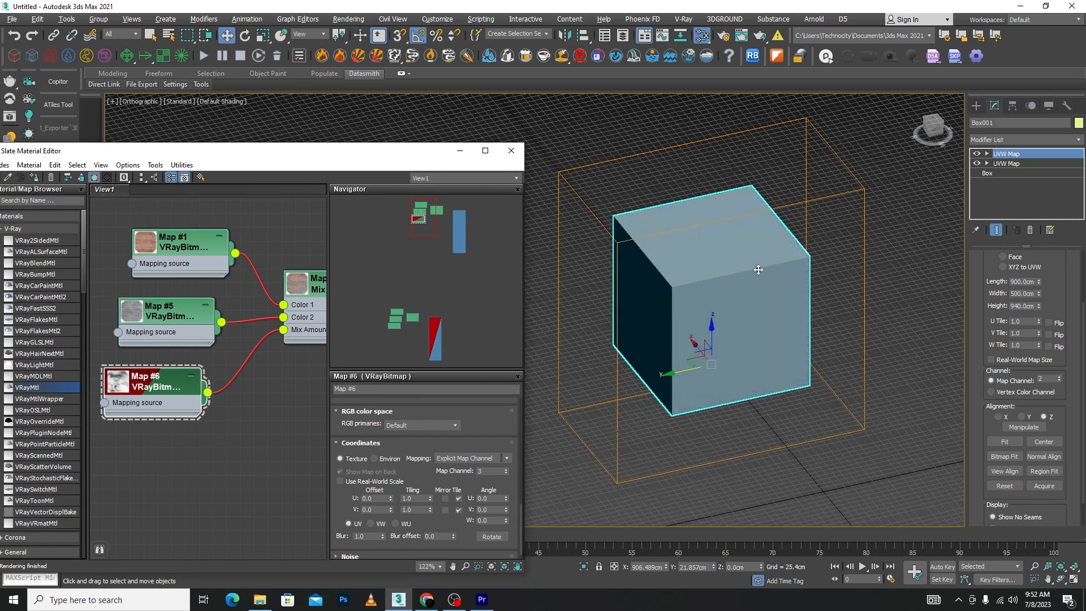
click(1079, 139)
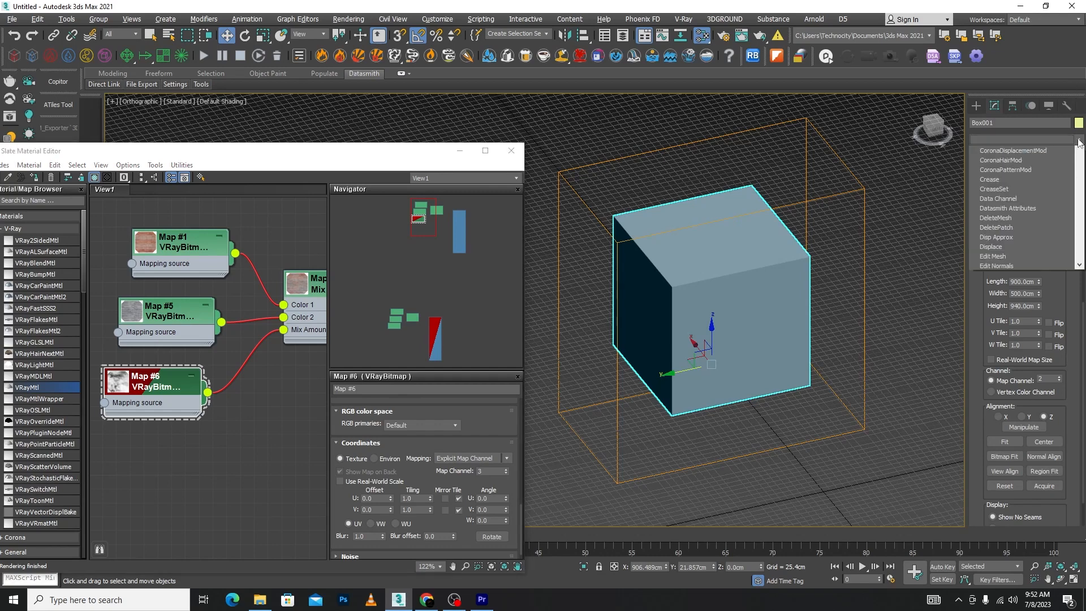
key(u)
key(u)
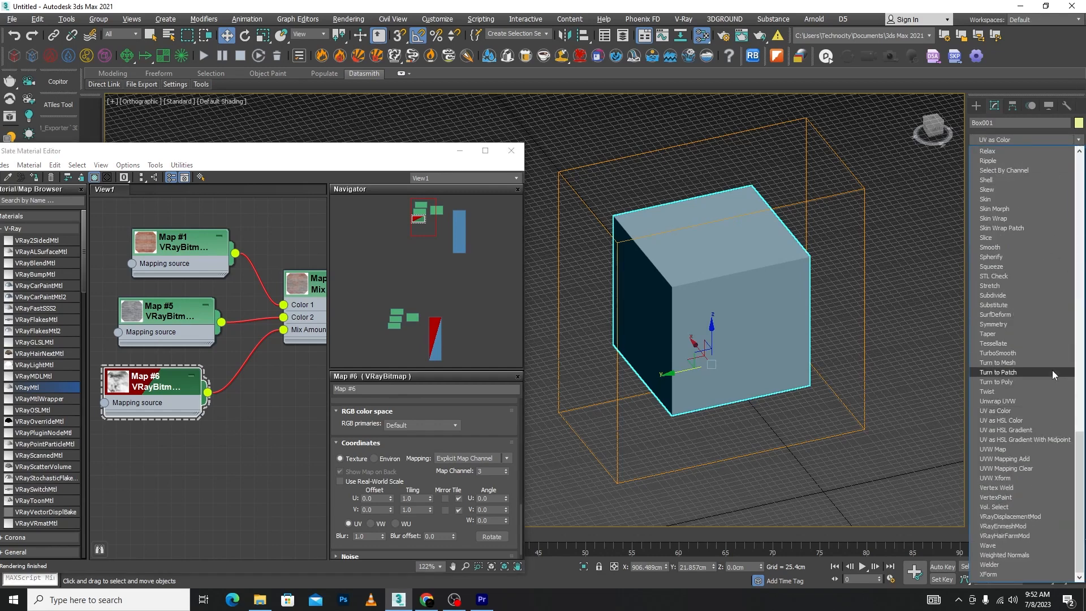
click(1005, 451)
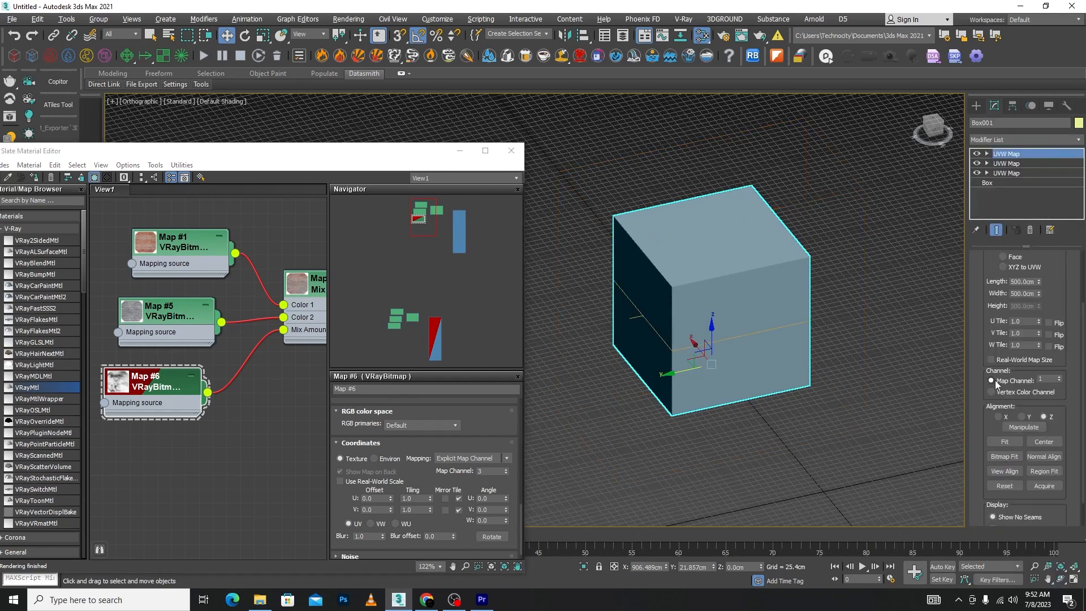
scroll(1080, 323, up, 2)
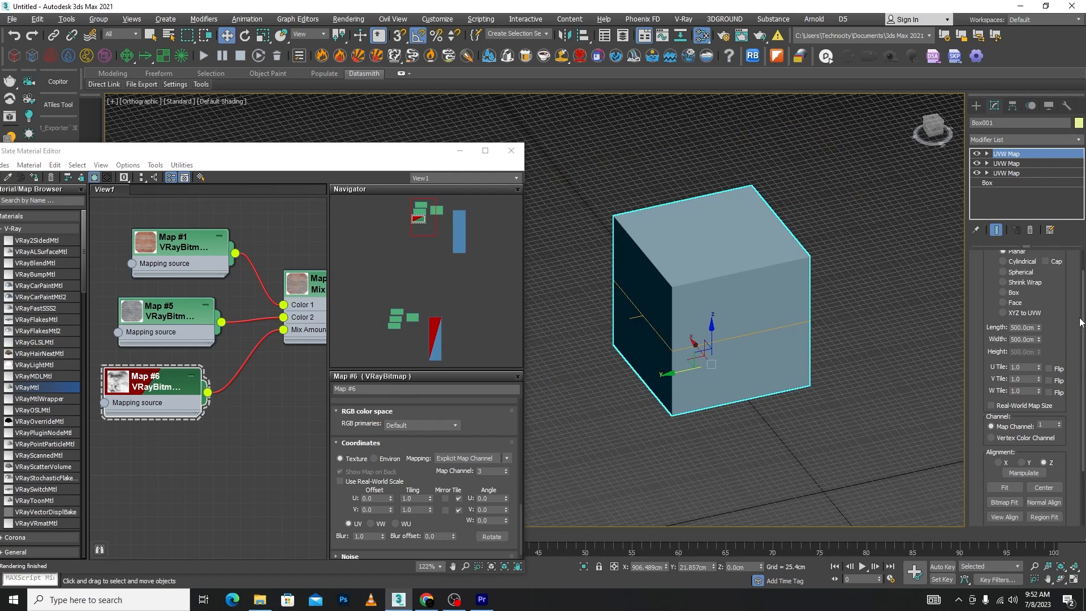
click(1004, 292)
- Set the third UVW Map to map channel 3, with a length of about 1355 cm and width of about 1260 cm
scroll(1080, 351, down, 2)
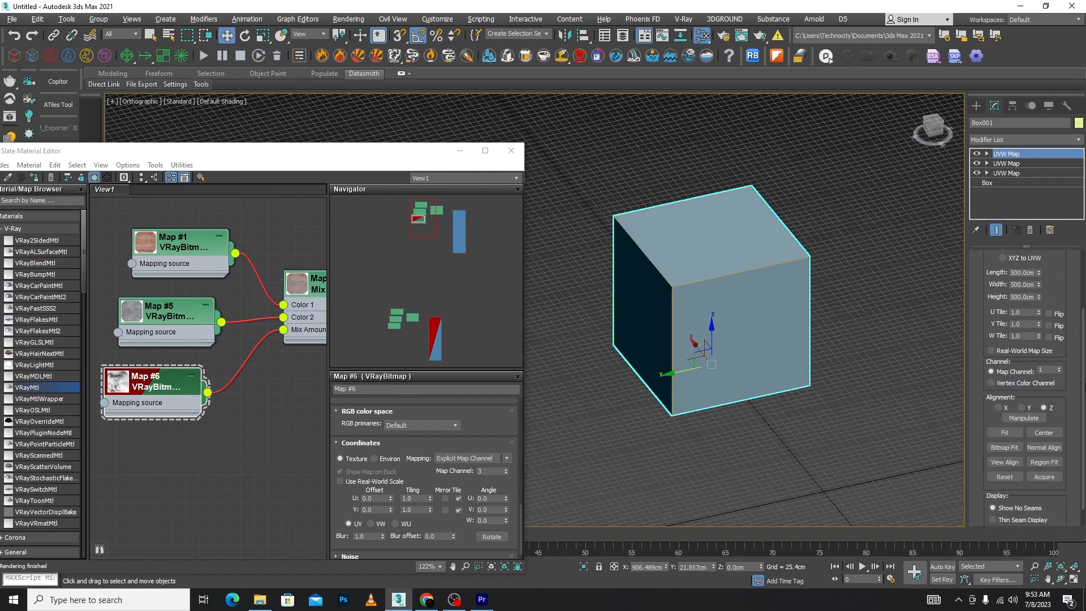
click(1047, 370)
text(3)
key(Return)
scroll(682, 320, up, 2)
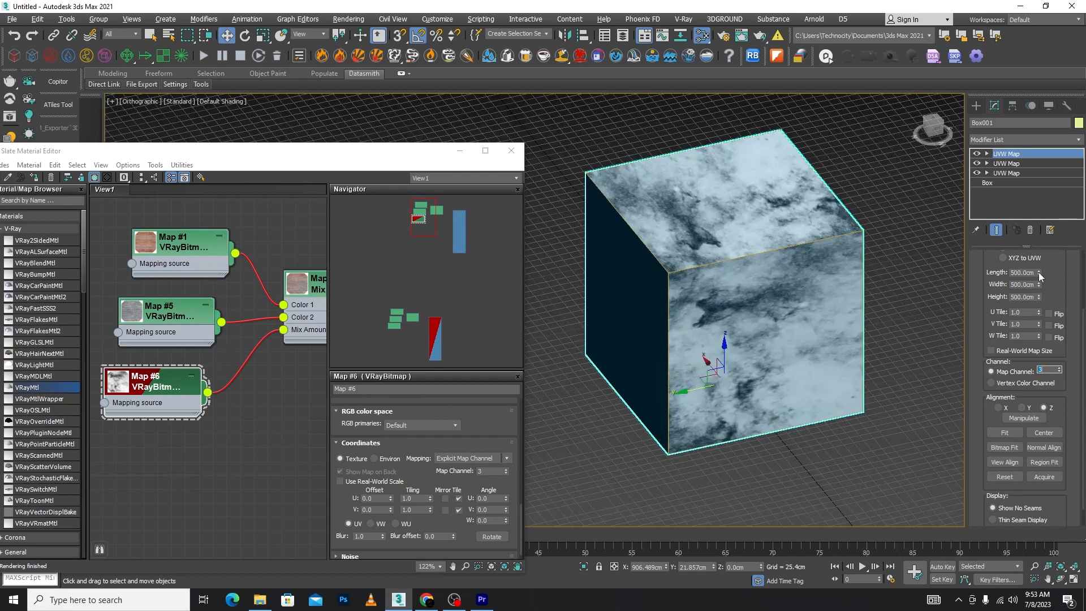
drag(1040, 271, 1021, 195)
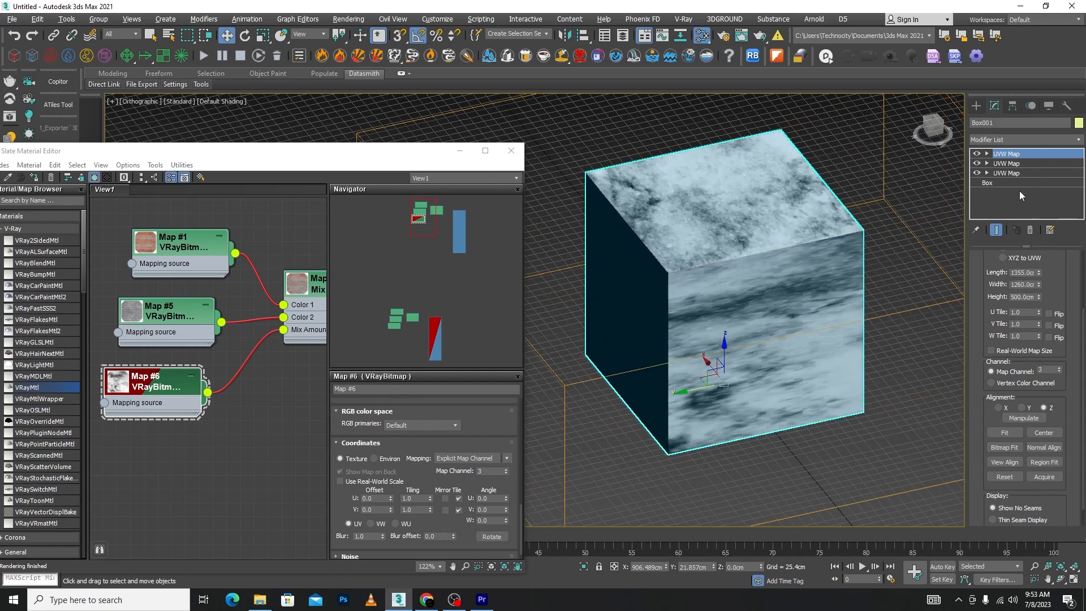
- Show the complete Material #25 on the box in the viewport instead of the mask alone
scroll(287, 275, down, 8)
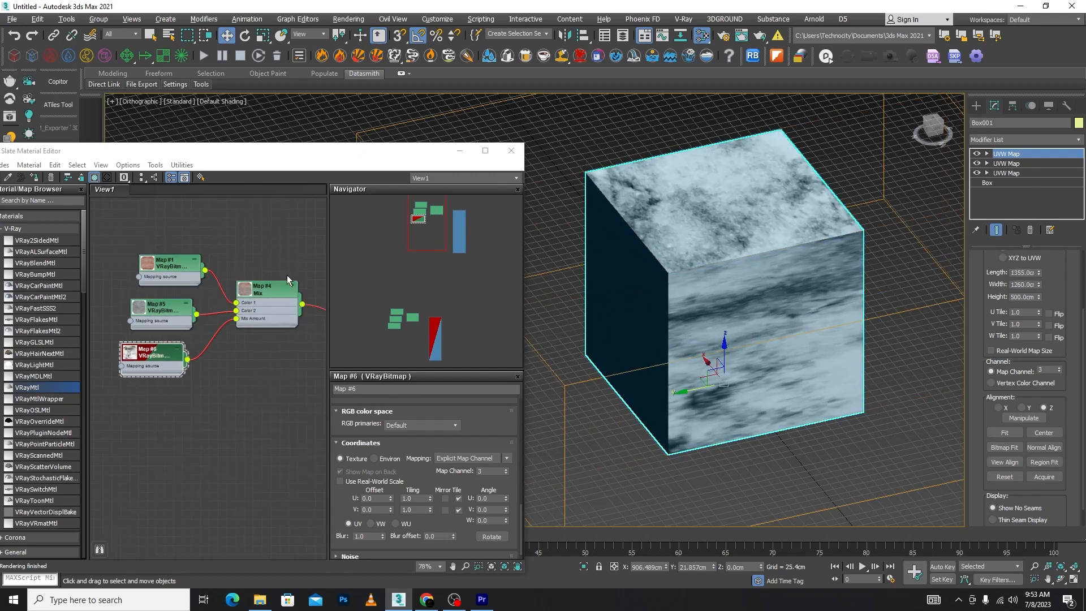
scroll(224, 240, up, 5)
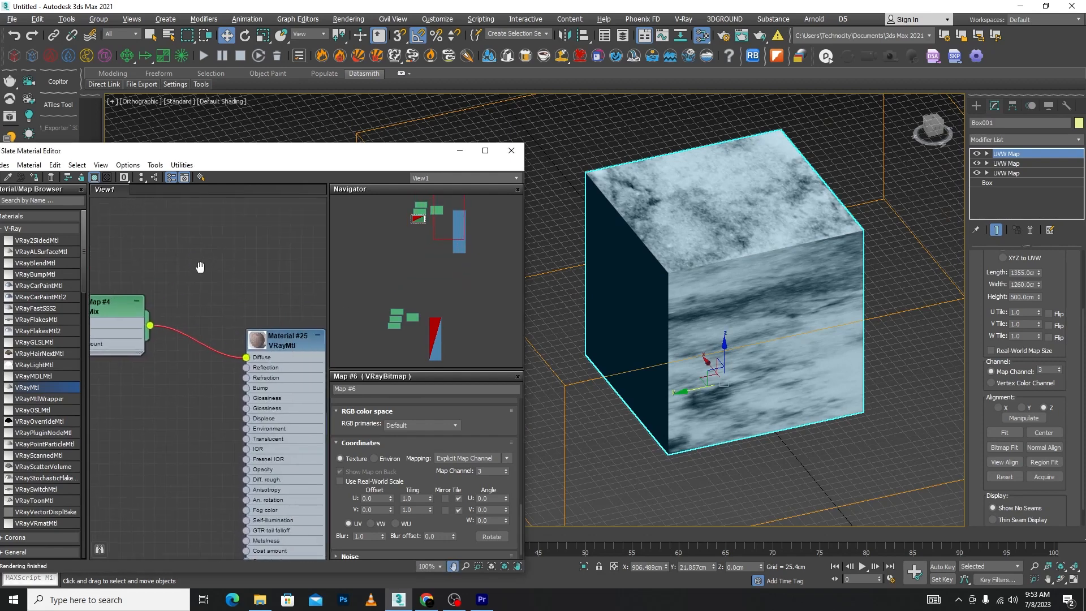
double_click(307, 342)
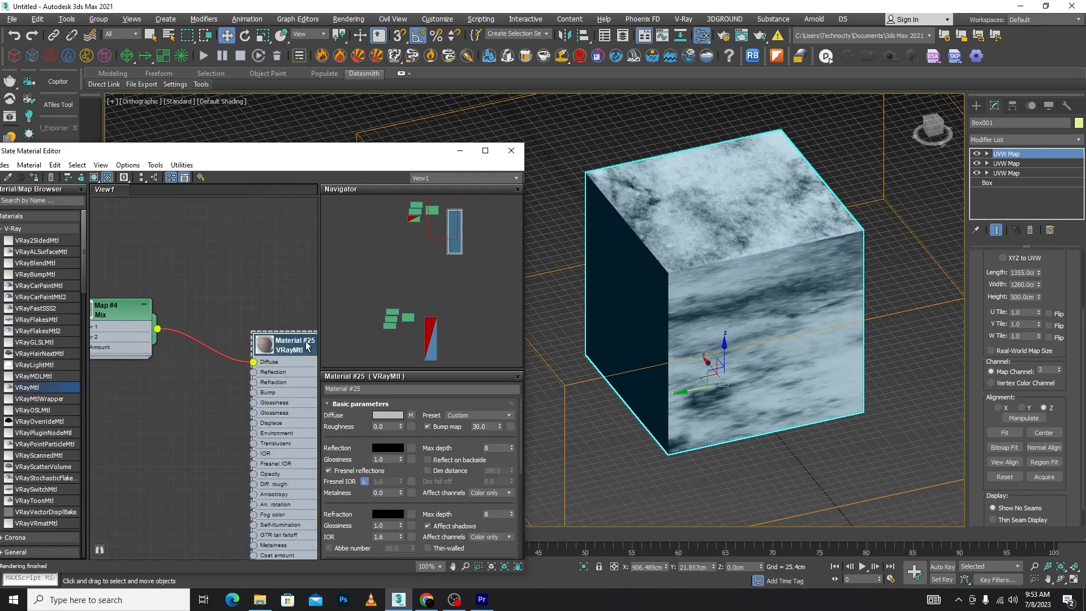
click(94, 177)
scroll(754, 232, down, 2)
- Deselect the box to examine its masked brick blend up close, and reselect it
click(842, 388)
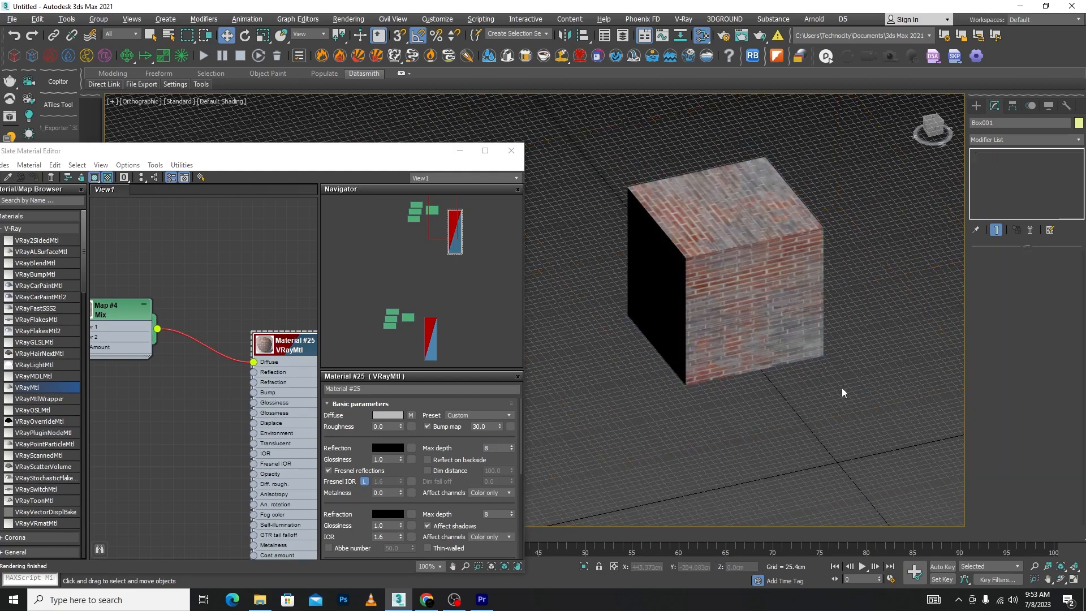
scroll(751, 279, up, 7)
scroll(758, 274, down, 2)
click(755, 266)
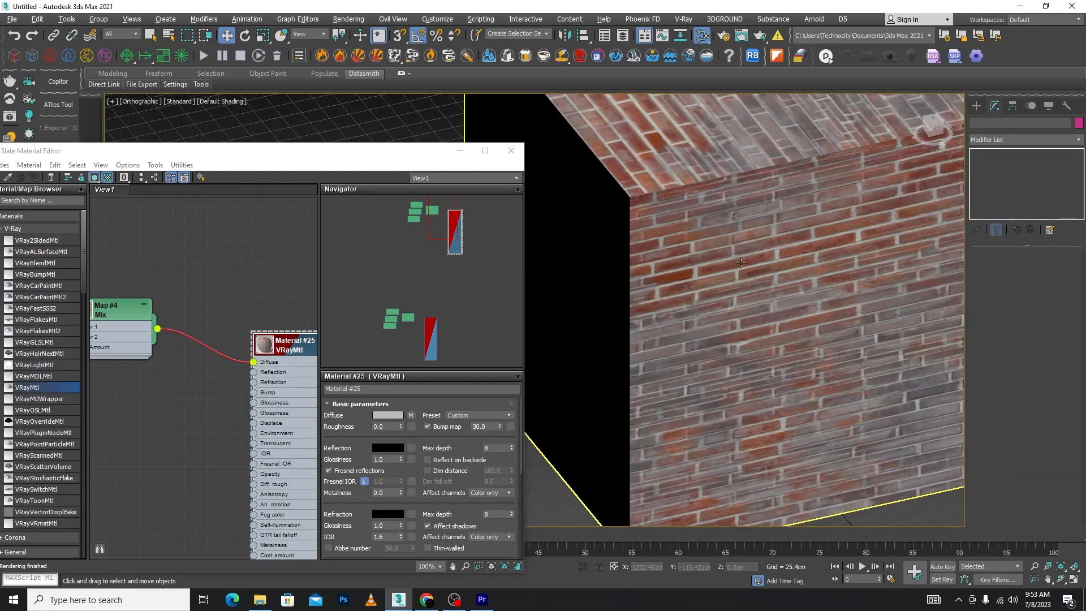
scroll(758, 263, down, 4)
click(806, 267)
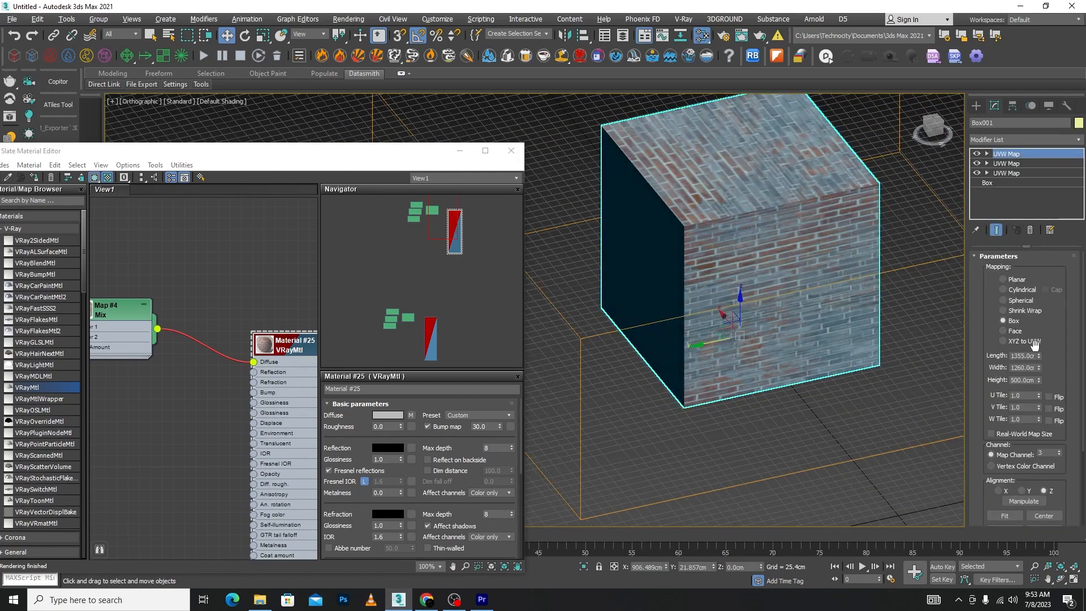
- Set the map channel 3 UVW Map to a length of about 447 cm and a width of 567 cm
drag(1039, 357, 1049, 400)
scroll(770, 275, up, 5)
scroll(732, 249, down, 5)
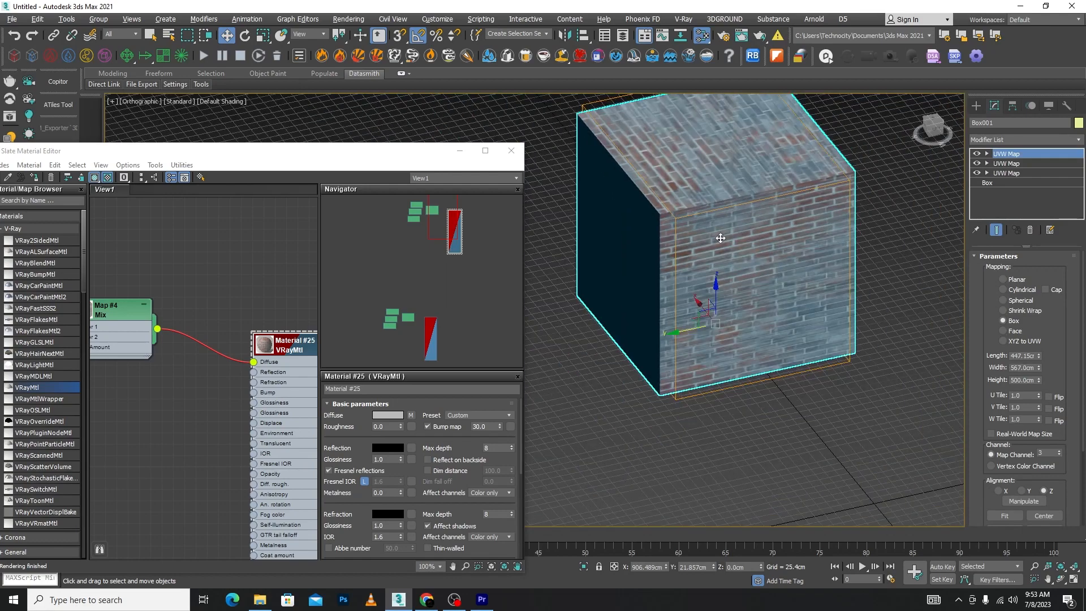
- Set the map channel 1 UVW Map's length to about 460 cm, then deselect and reselect the box
click(999, 173)
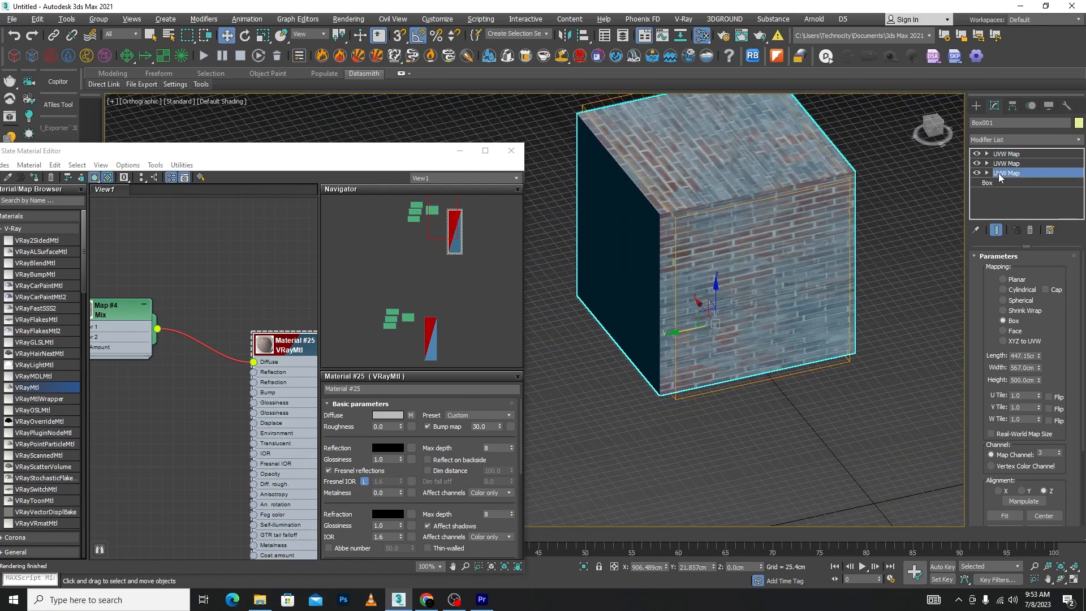
drag(1038, 356, 1037, 408)
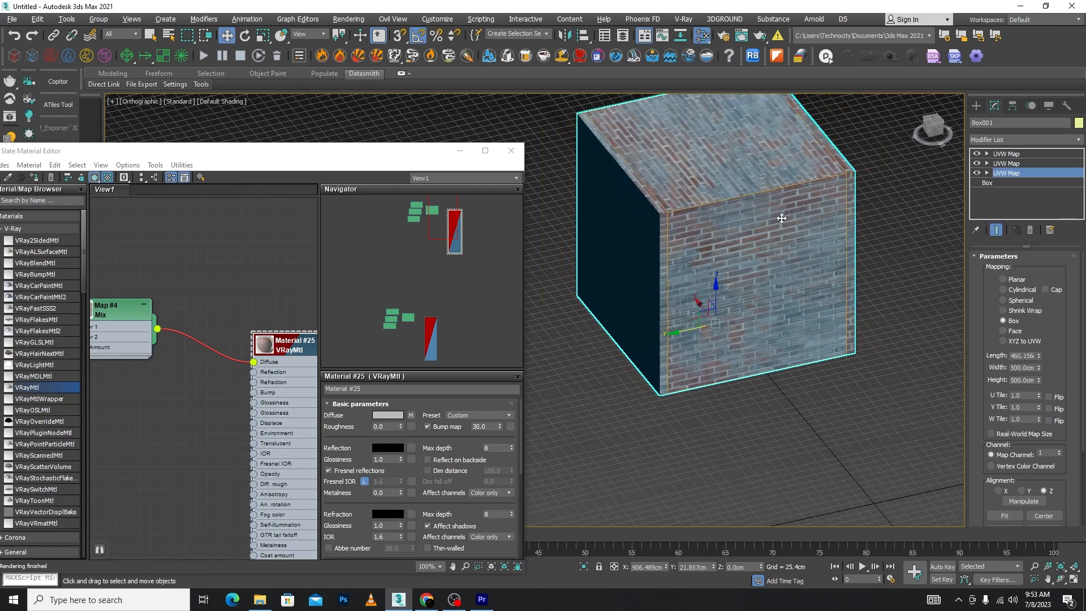
click(886, 253)
click(767, 214)
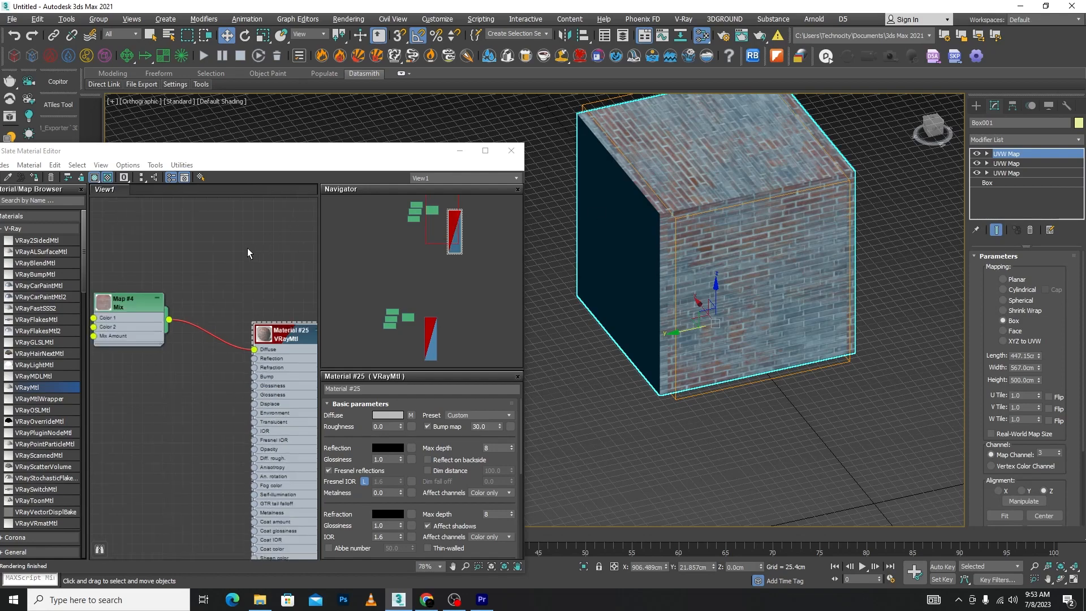
- Maximize the Slate Material Editor and duplicate the Material #25 node beside the original
scroll(273, 283, down, 10)
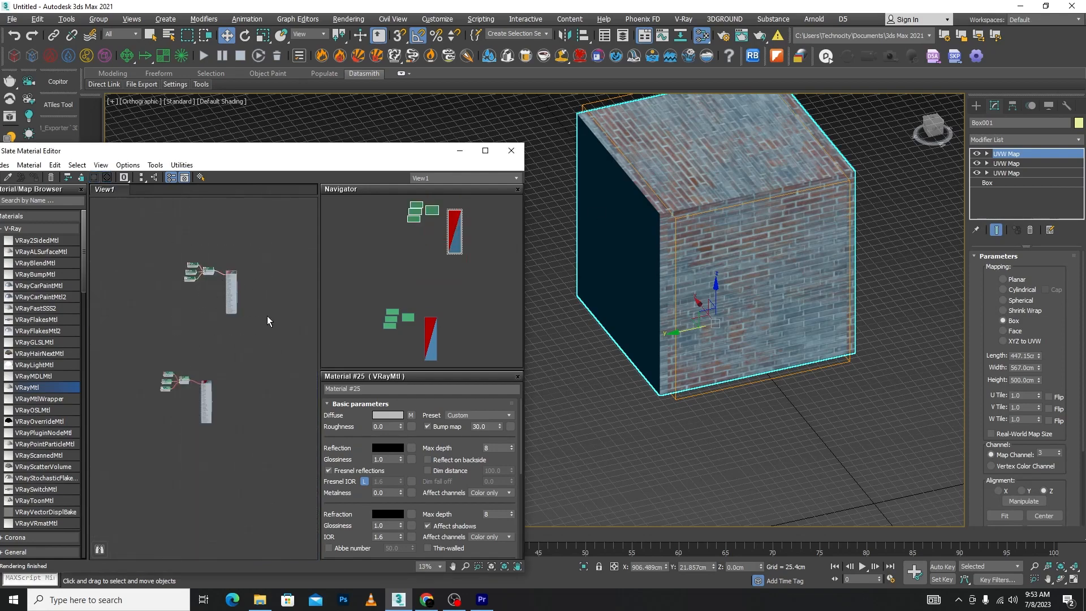
scroll(274, 285, up, 5)
click(485, 153)
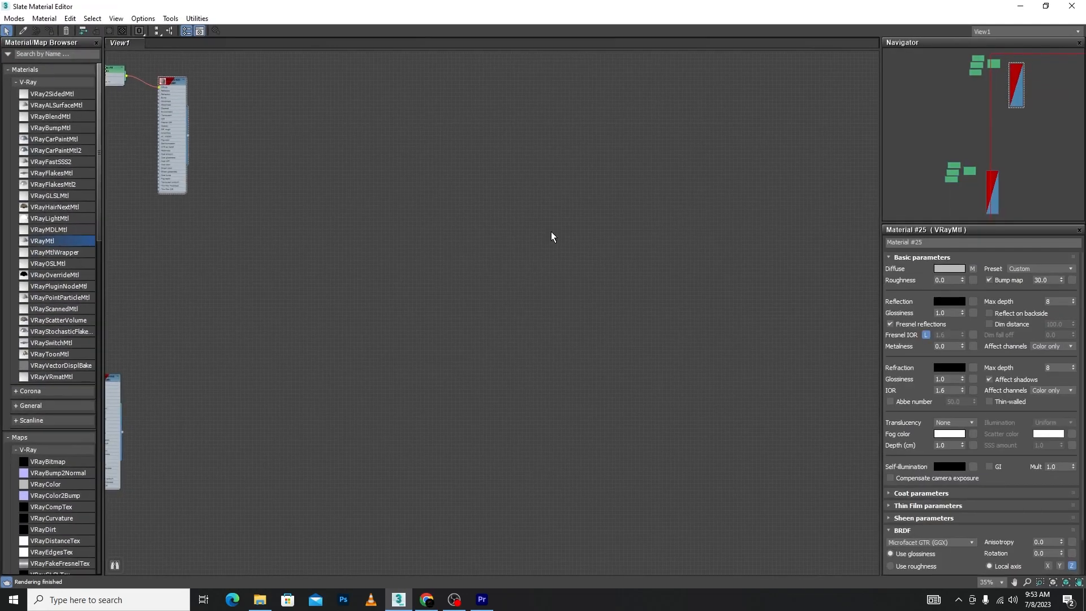
scroll(551, 233, down, 7)
scroll(501, 221, up, 10)
scroll(535, 227, down, 1)
middle_drag(695, 251, 483, 175)
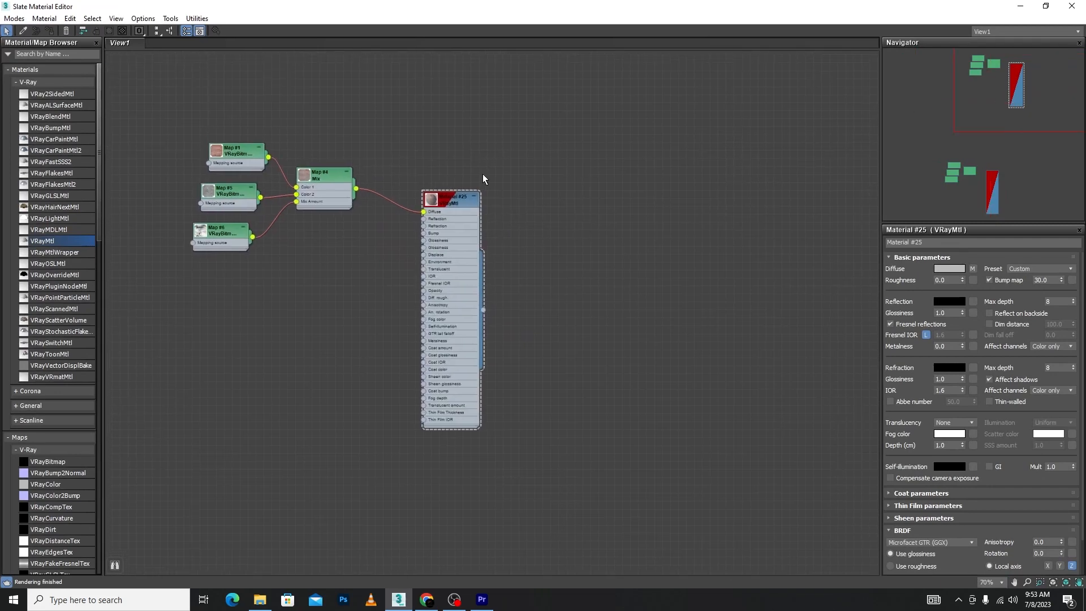
shift+drag(453, 195, 669, 196)
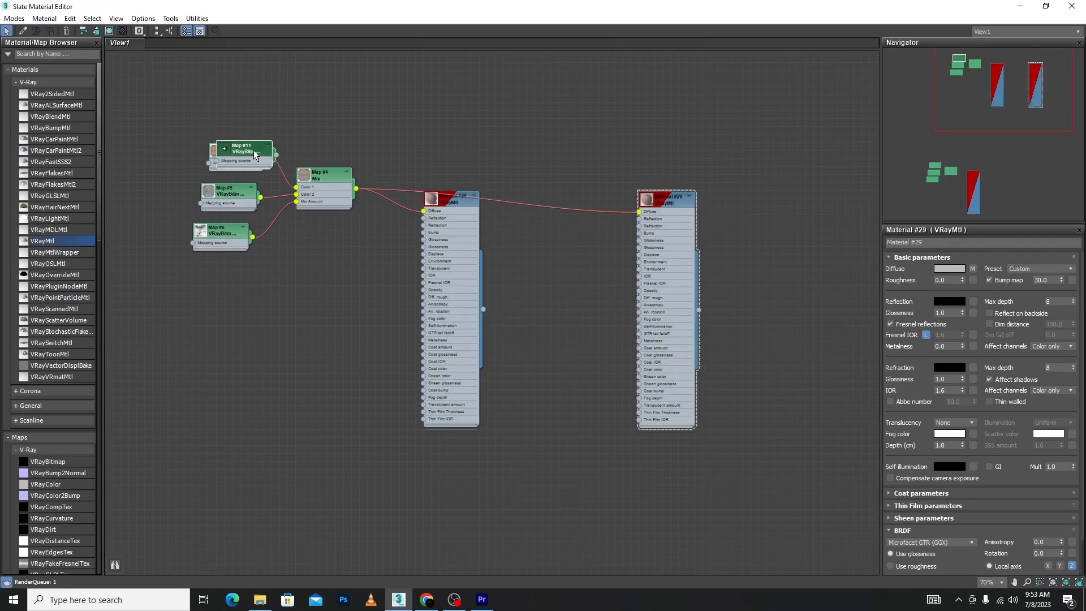
- Duplicate the Map #1 brick bitmap, connect the copy to the duplicated material's Diffuse, and select that material
mouse_move(241, 159)
shift+mouse_down()
mouse_move(545, 169)
mouse_move(651, 226)
shift+mouse_up()
scroll(616, 186, up, 4)
click(696, 215)
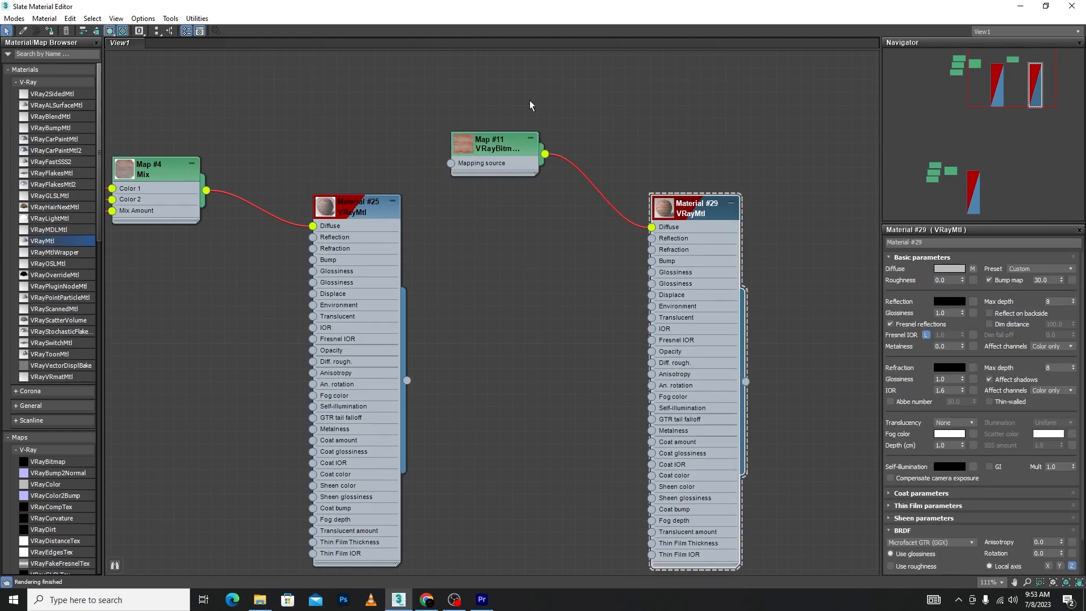
- Restore the Slate Material Editor to a smaller window beside the box in the viewport
drag(695, 9, 227, 98)
scroll(777, 255, down, 2)
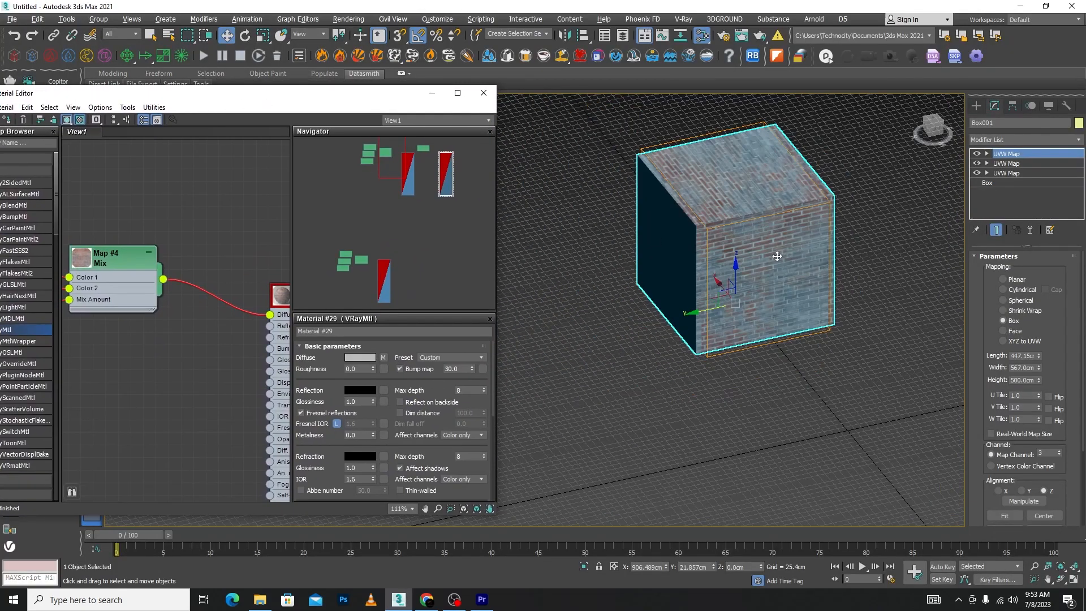
drag(145, 93, 266, 127)
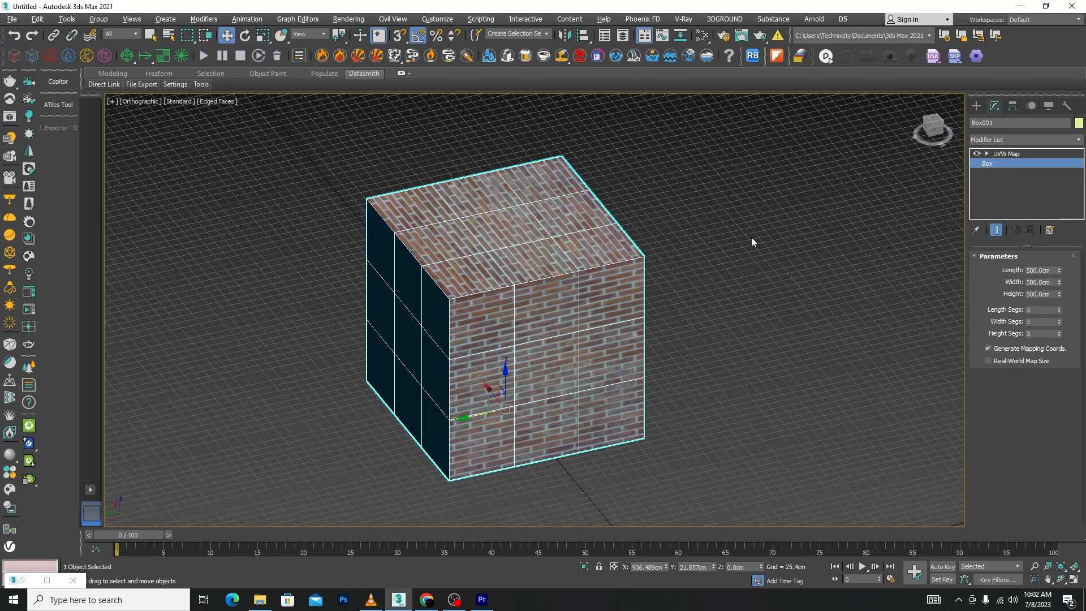
- Add an Edit Poly modifier to the box between the base Box and its UVW Map
click(1075, 141)
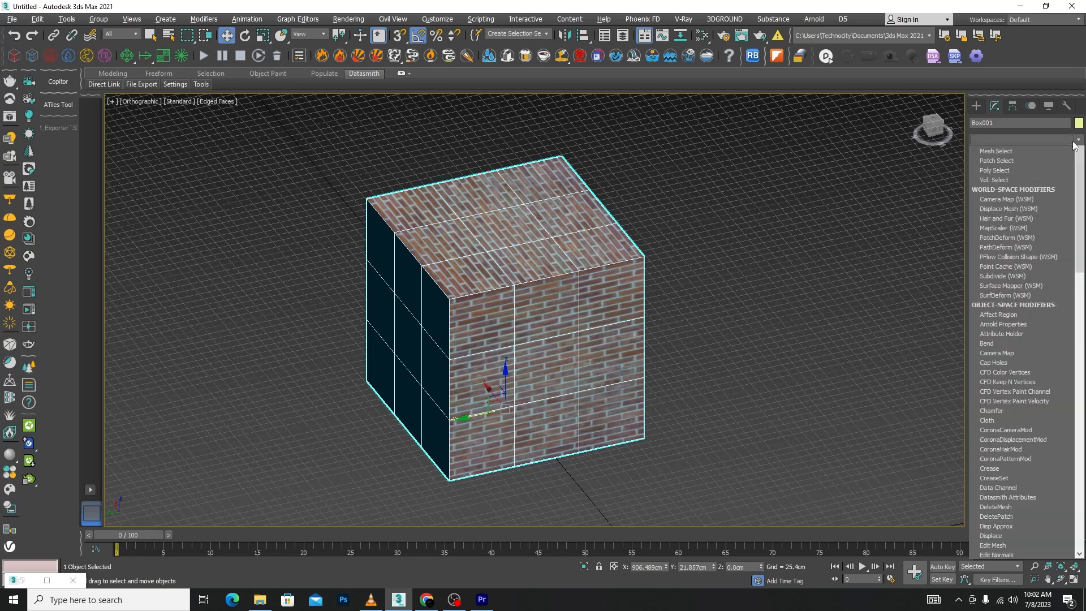
key(e)
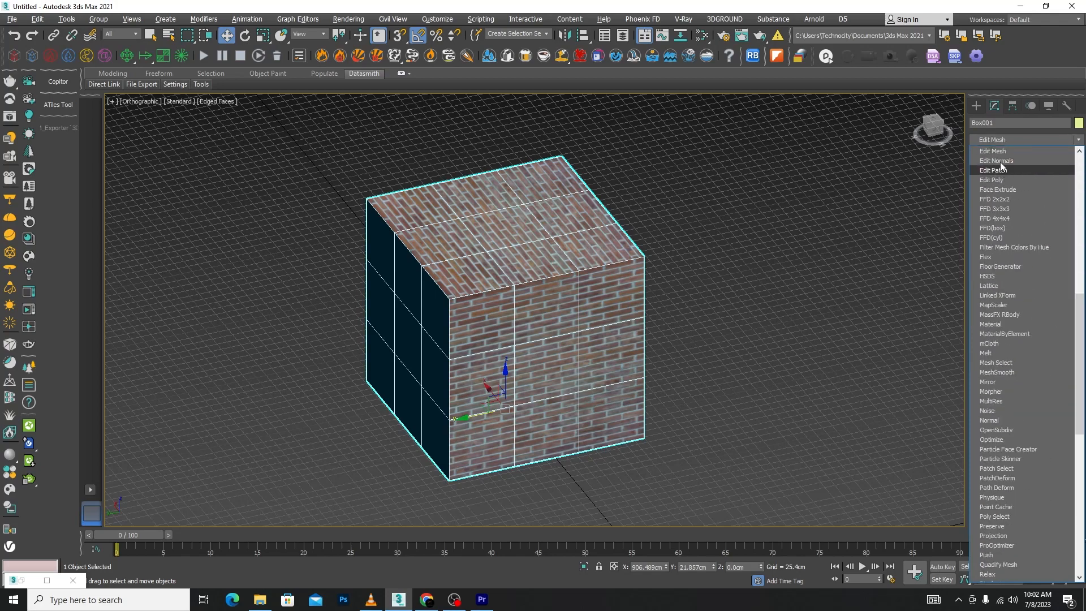
click(998, 181)
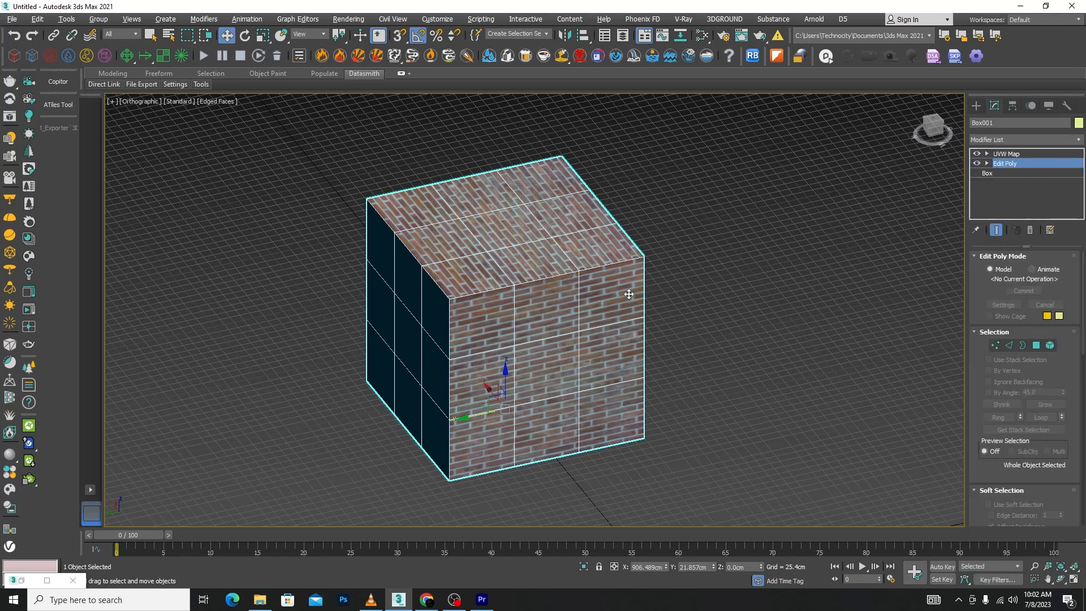
- At polygon level, select the front face's upper-left, lower-left, lower-middle and centre polygons
click(1037, 345)
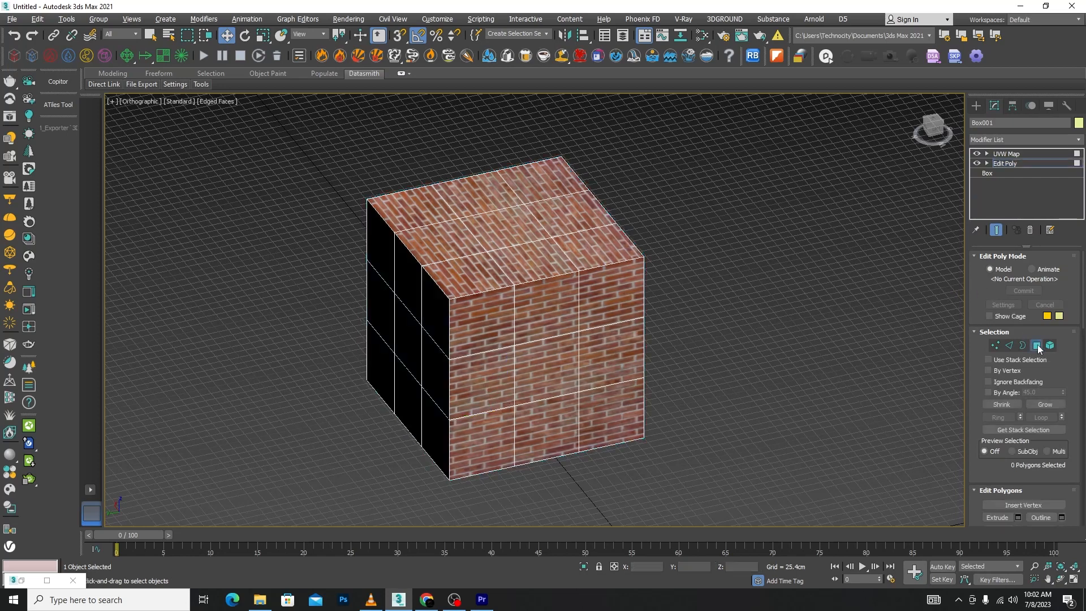
click(498, 332)
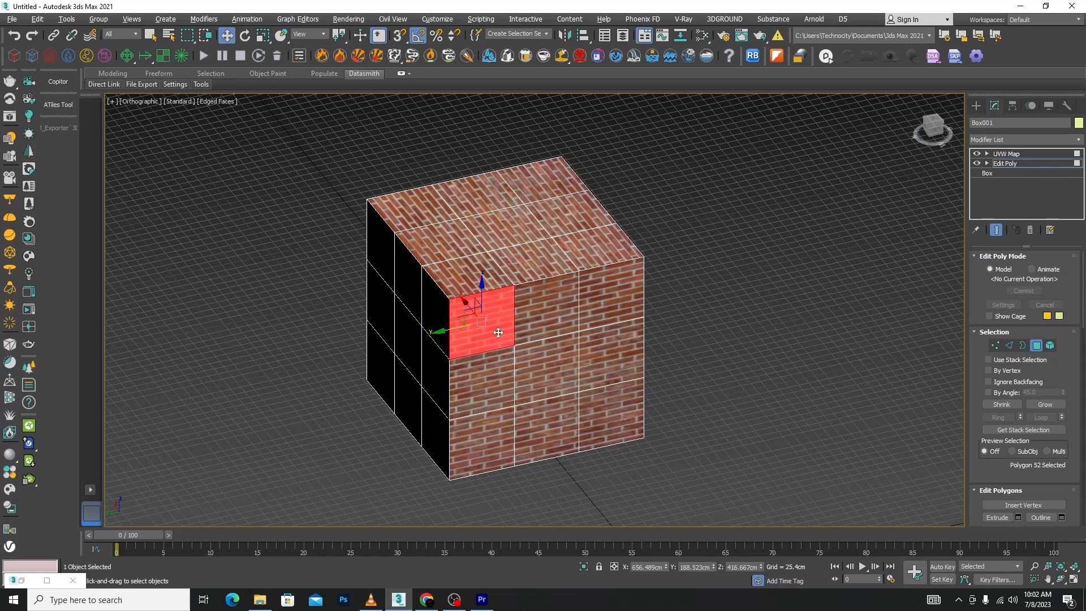
ctrl+click(497, 443)
ctrl+click(552, 430)
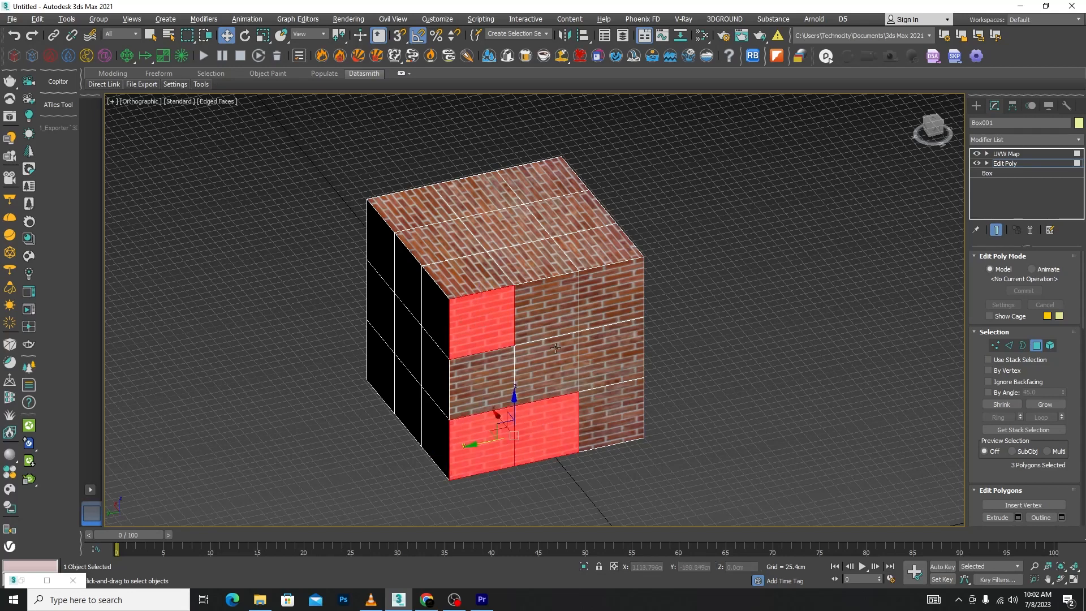
ctrl+click(555, 366)
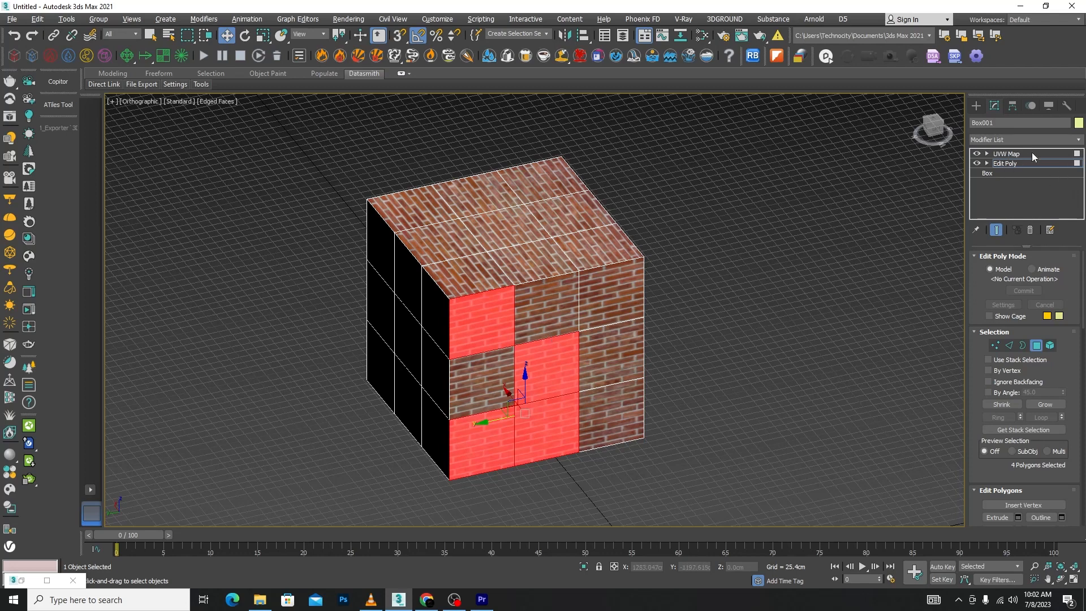
- Set the UVW Map on the selected polygons to length 135 cm, width 300 cm and height 290 cm, and deselect the box to check it
click(1012, 153)
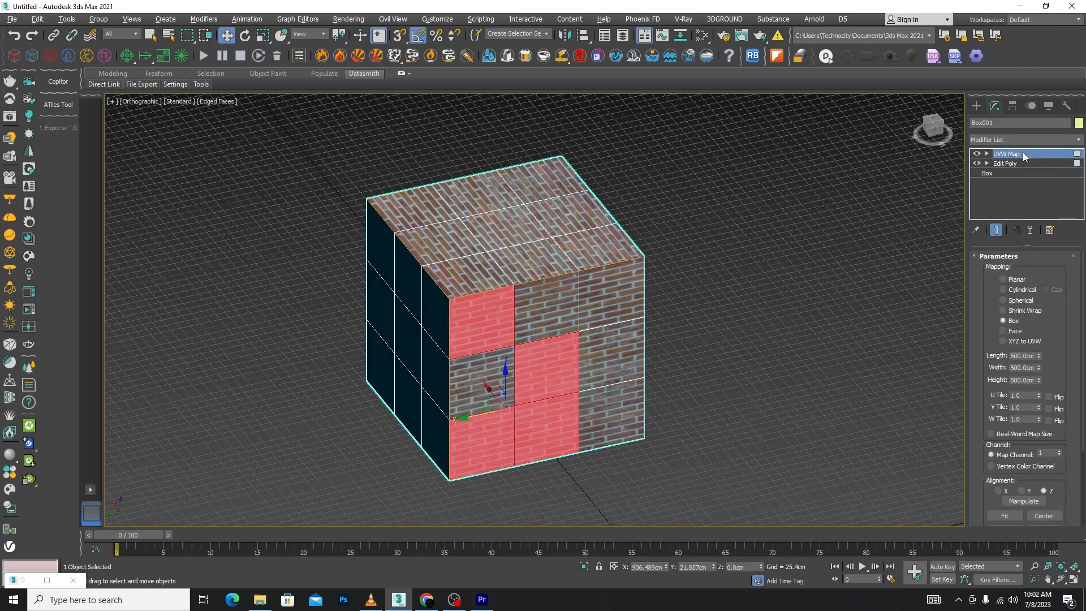
drag(1039, 356, 1050, 402)
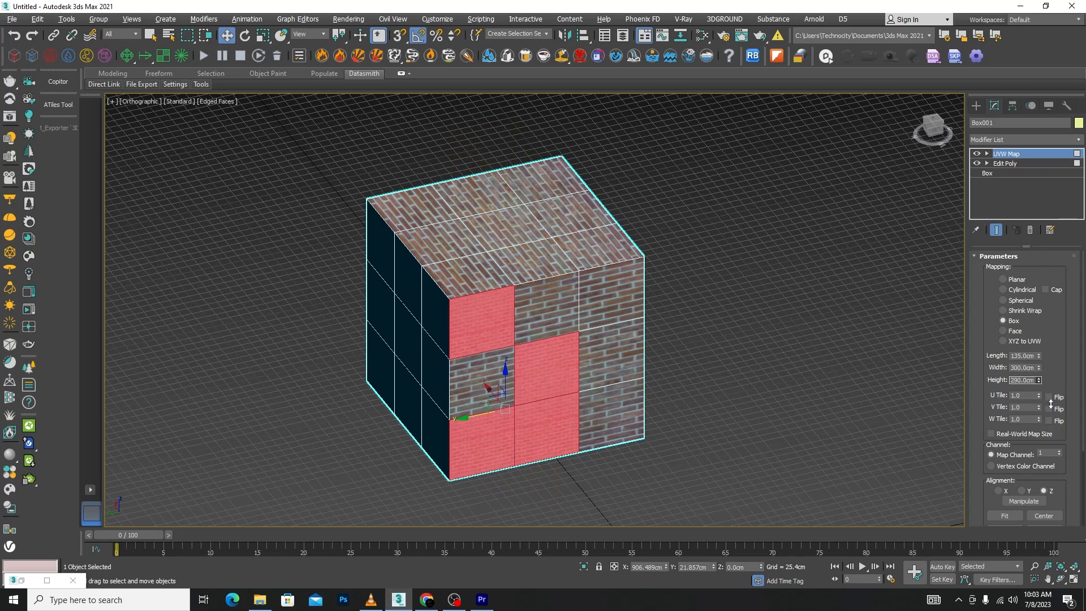
click(705, 315)
scroll(533, 435, up, 2)
scroll(577, 376, down, 1)
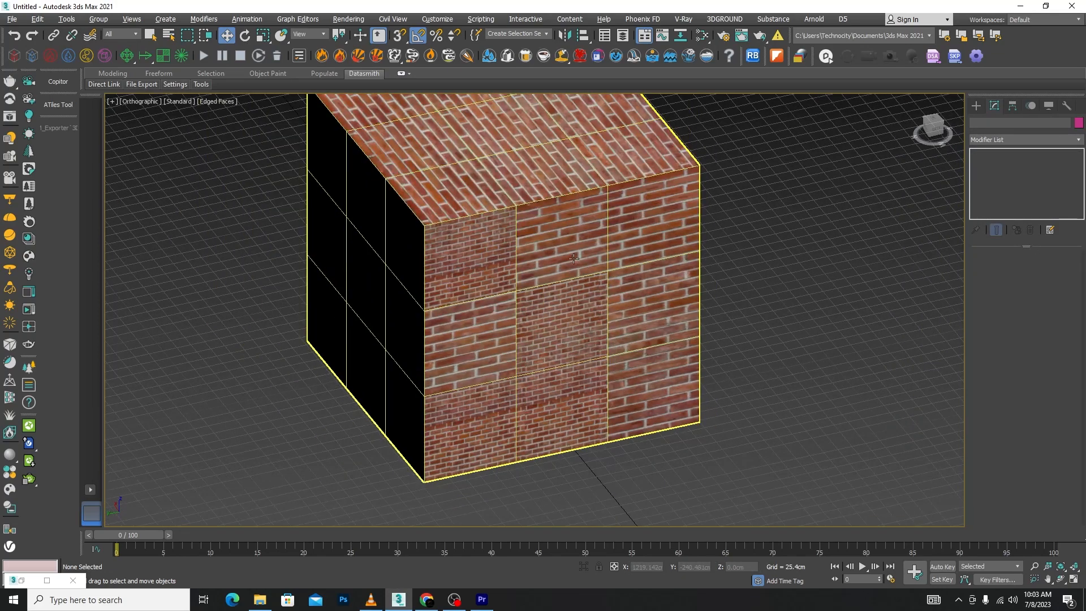
middle_drag(575, 258, 539, 288)
scroll(540, 301, down, 1)
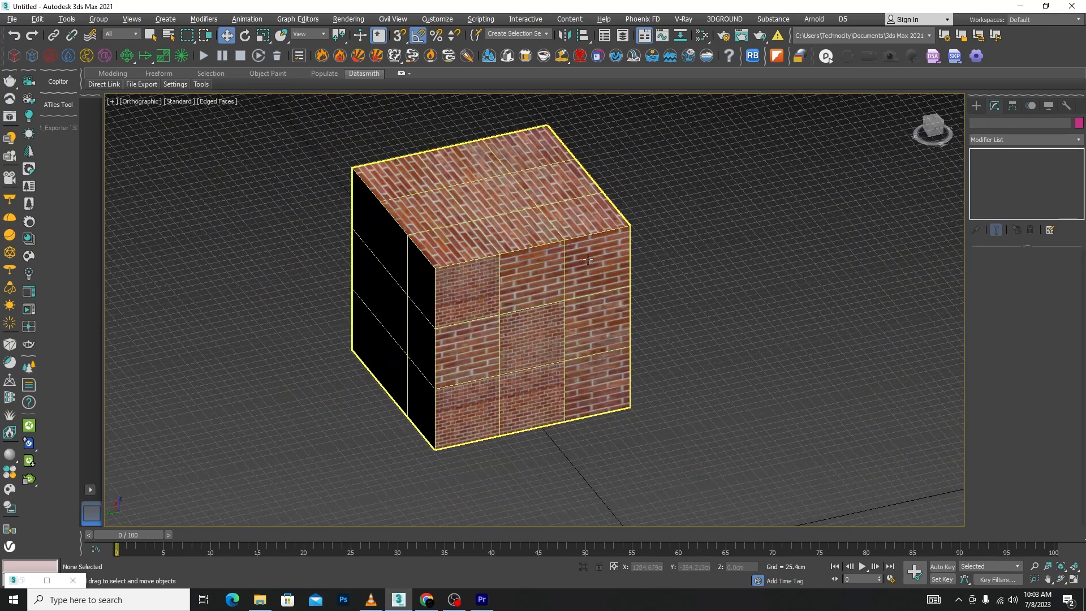
- Reselect the box and add a second Edit Poly modifier above the UVW Map
click(524, 237)
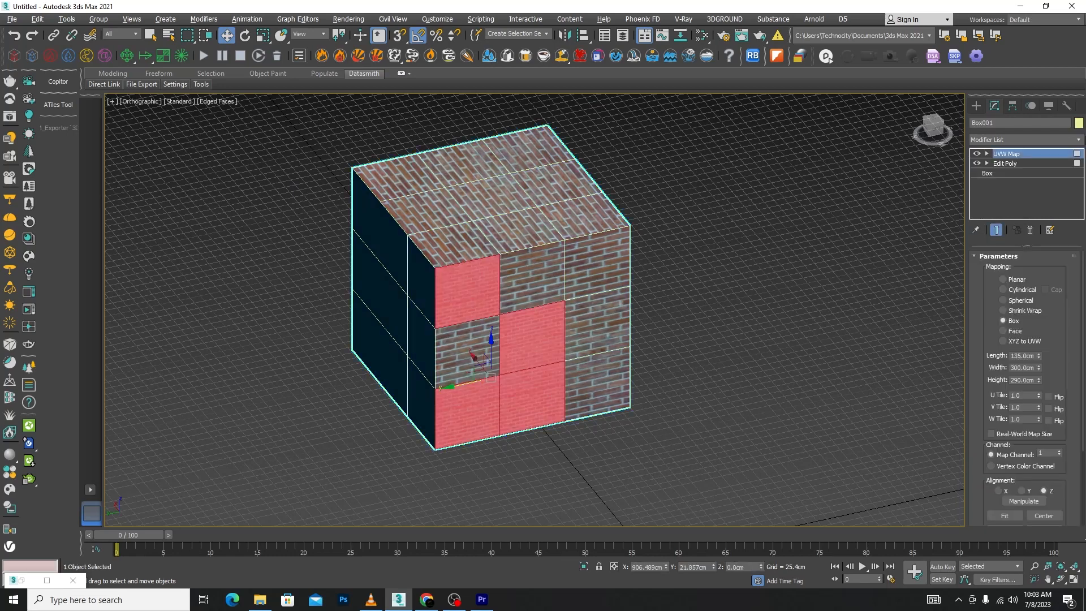
click(1078, 141)
key(e)
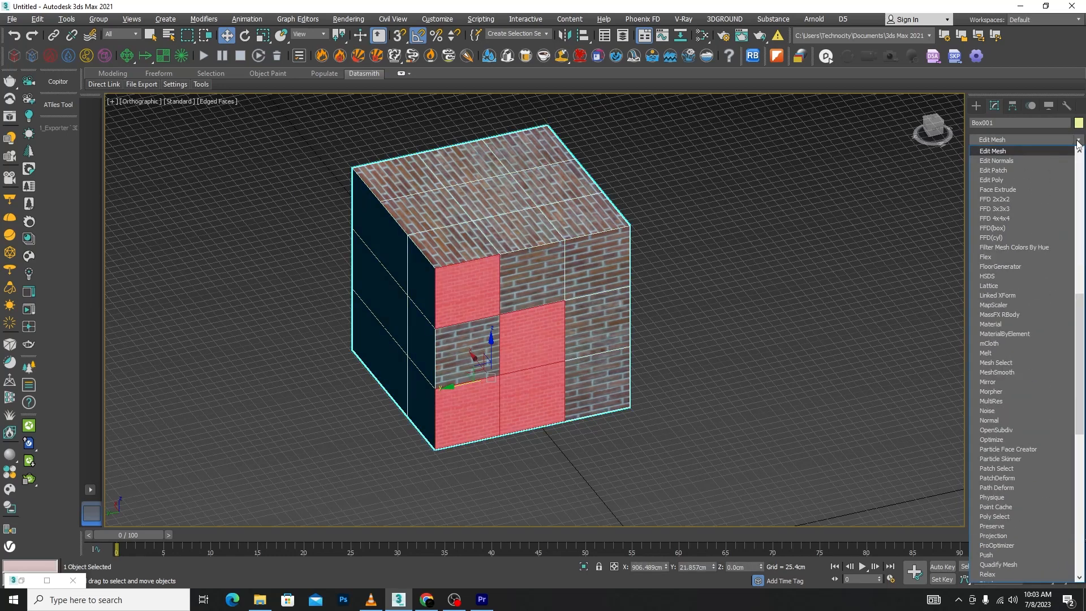
click(998, 179)
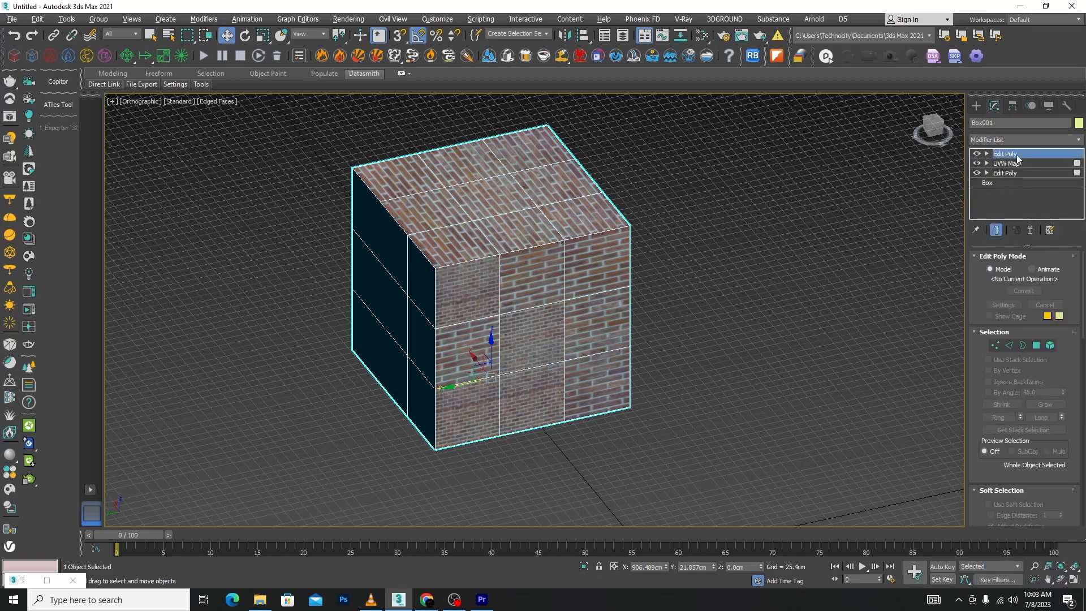
- At polygon level of the upper Edit Poly, select five polygons on the box's top face, including the centre one
click(1035, 346)
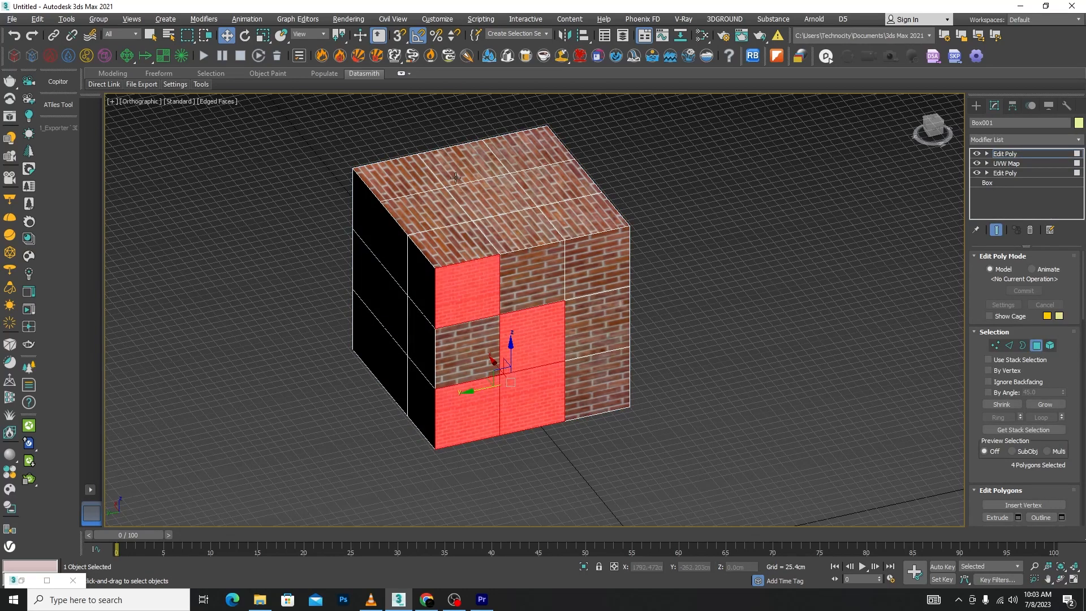
scroll(456, 178, up, 4)
click(403, 233)
ctrl+click(518, 167)
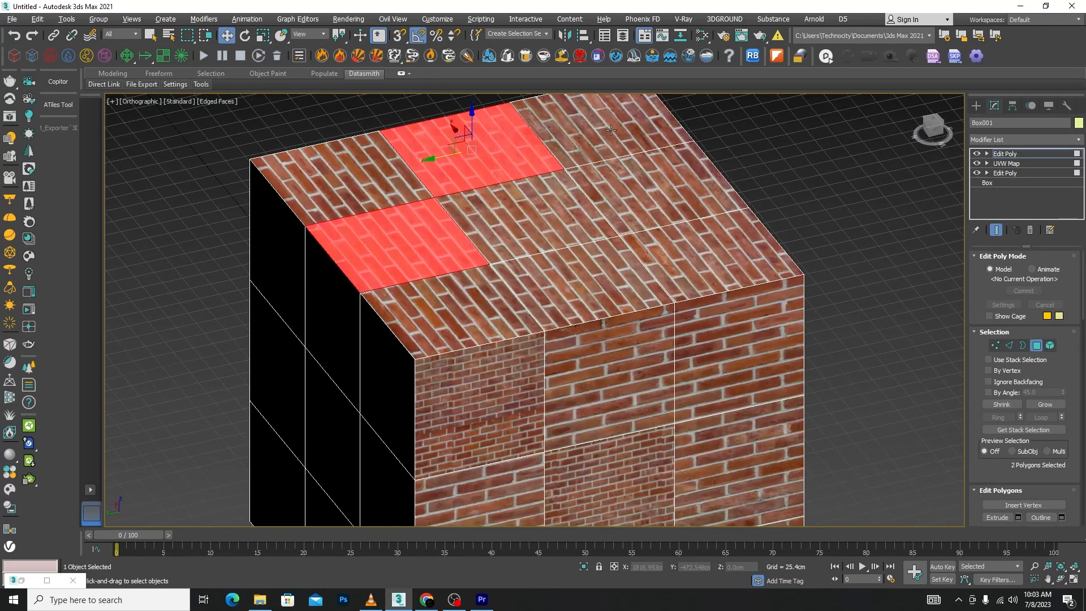
ctrl+click(611, 129)
ctrl+click(684, 249)
ctrl+click(531, 215)
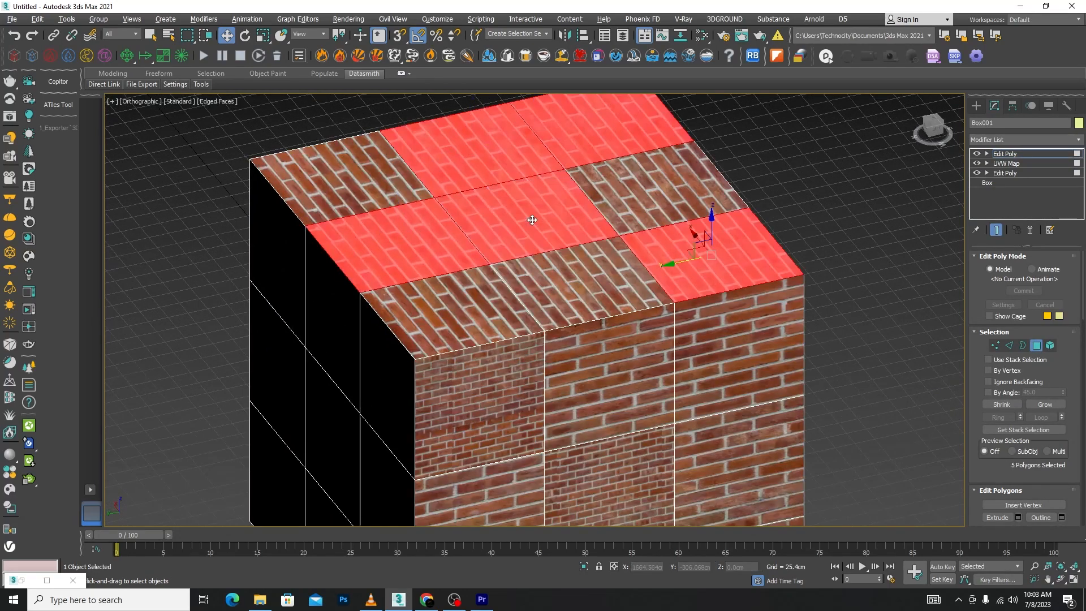
- Add a UVW Map with Box mapping to the selected top polygons, with a length of 150 cm and width of 125 cm
click(1079, 141)
scroll(1018, 339, down, 15)
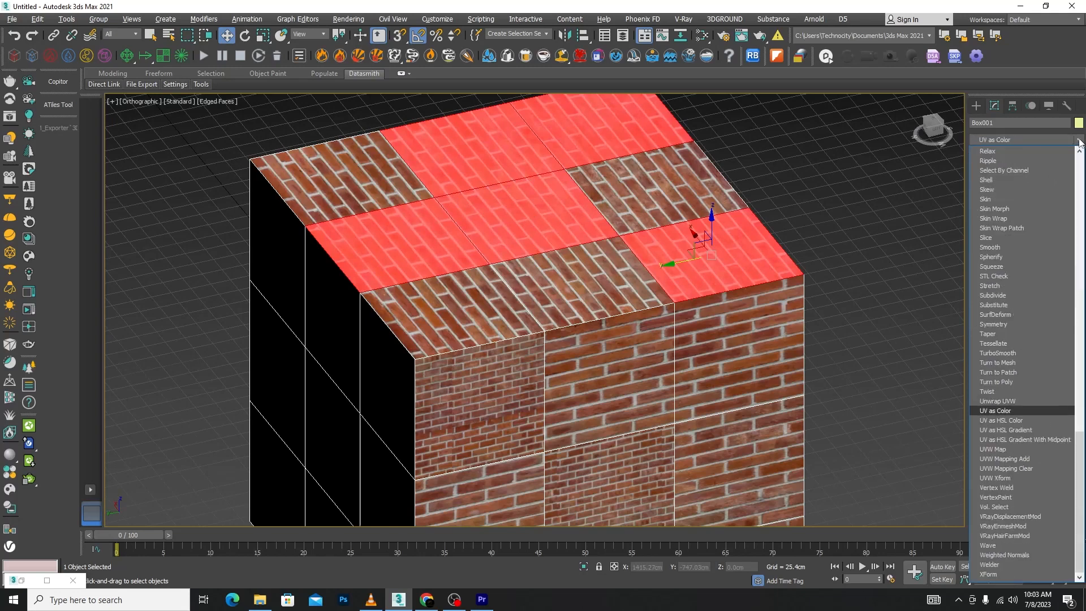
click(1002, 449)
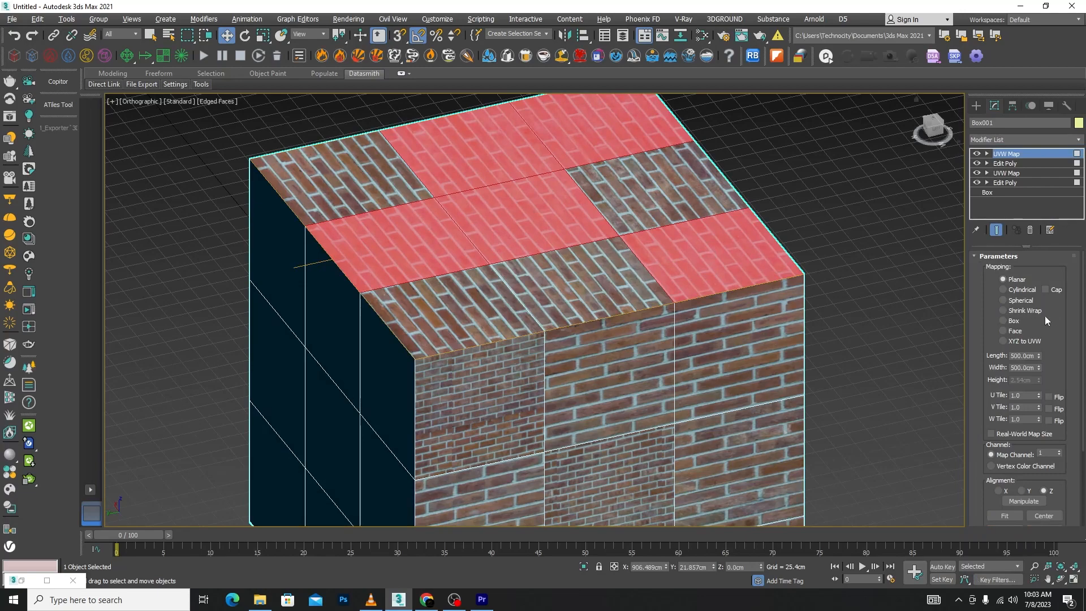
click(1003, 320)
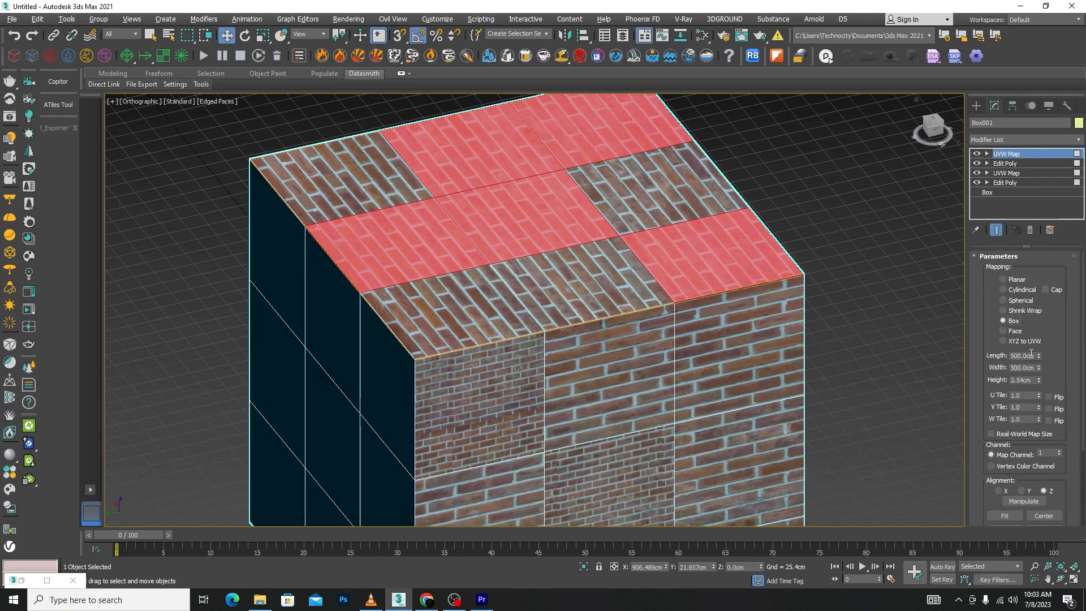
drag(1039, 355, 1038, 397)
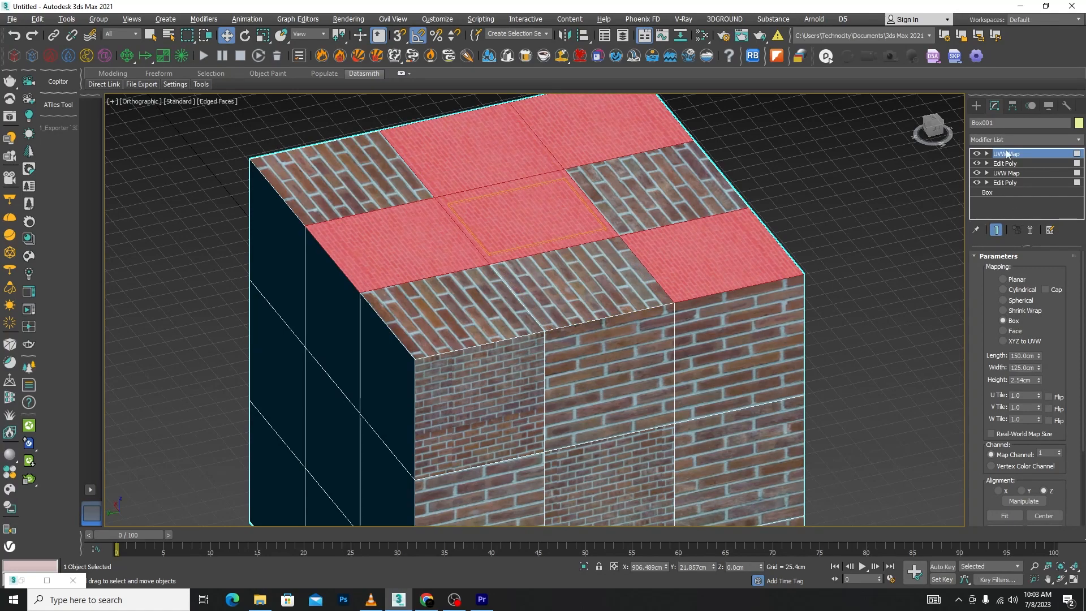
scroll(647, 171, down, 4)
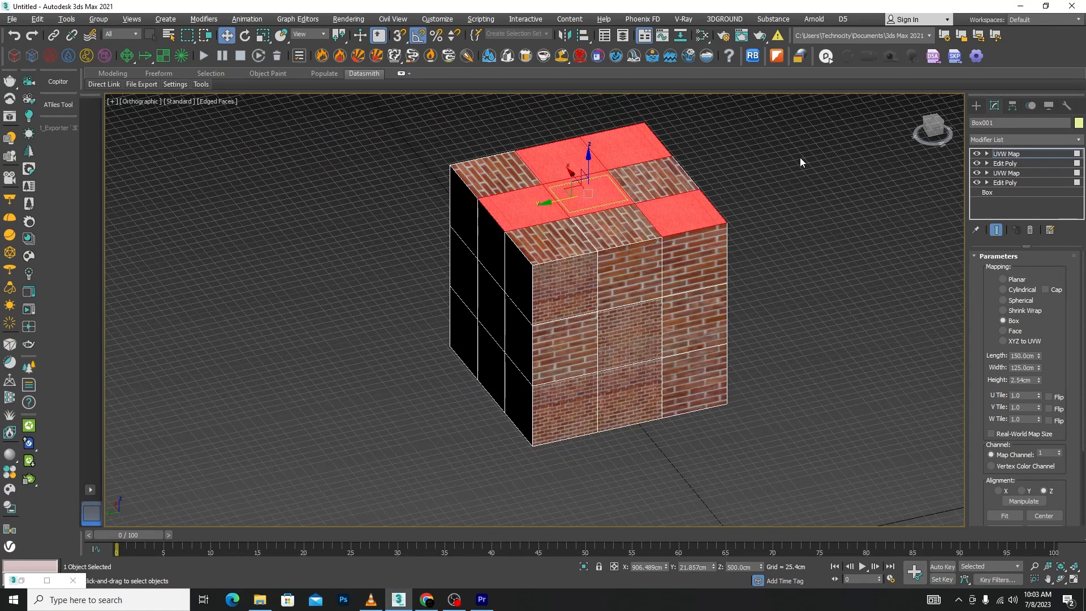
- Deselect the box and examine the differing brick scales on its top and side faces from several angles
click(988, 195)
click(860, 239)
scroll(565, 196, up, 2)
scroll(565, 196, up, 1)
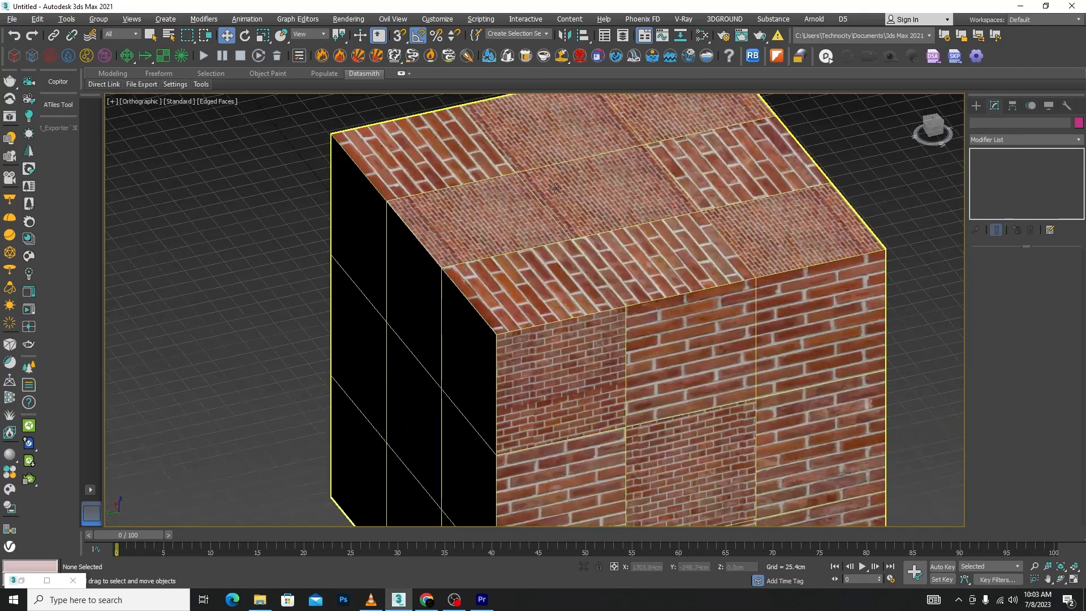
scroll(743, 311, down, 4)
mouse_move(742, 311)
alt+middle_down()
mouse_move(724, 268)
mouse_move(656, 291)
mouse_move(685, 302)
mouse_move(739, 297)
alt+middle_up()
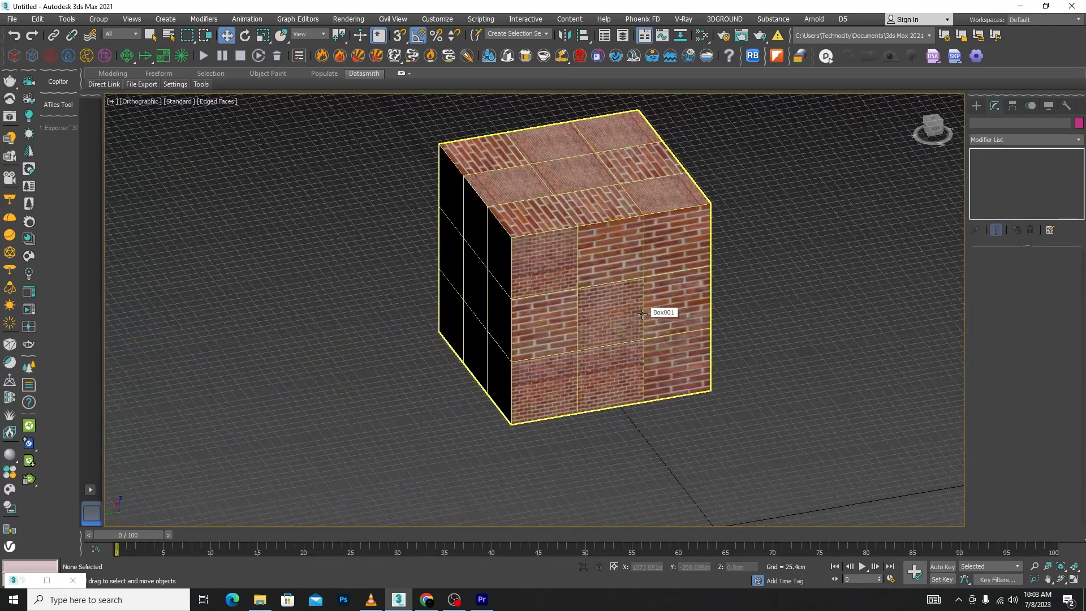
alt+middle_drag(757, 275, 703, 313)
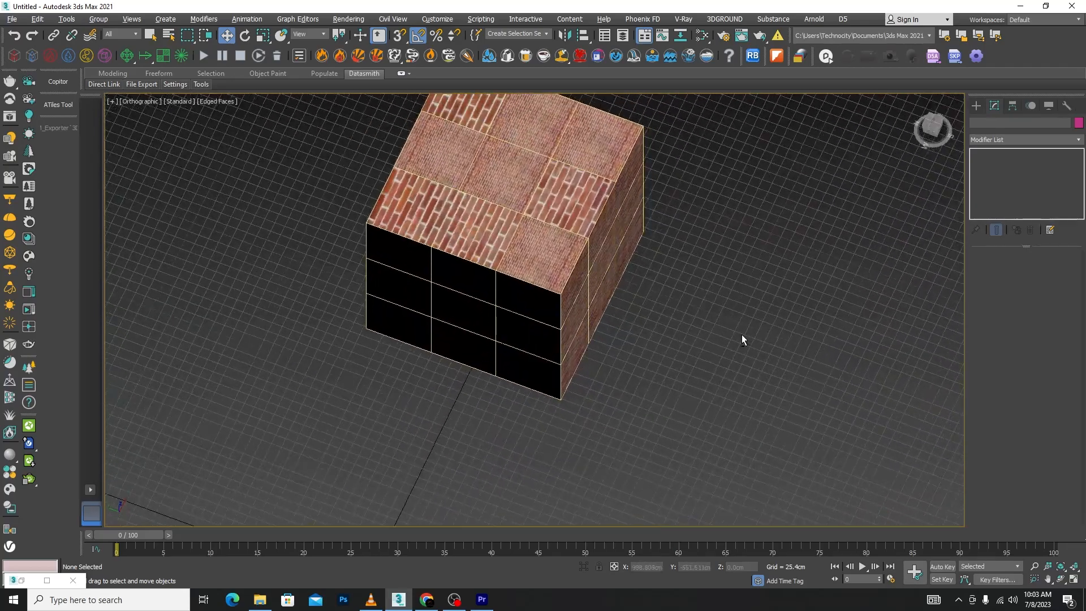
scroll(735, 331, down, 6)
alt+middle_drag(672, 339, 710, 318)
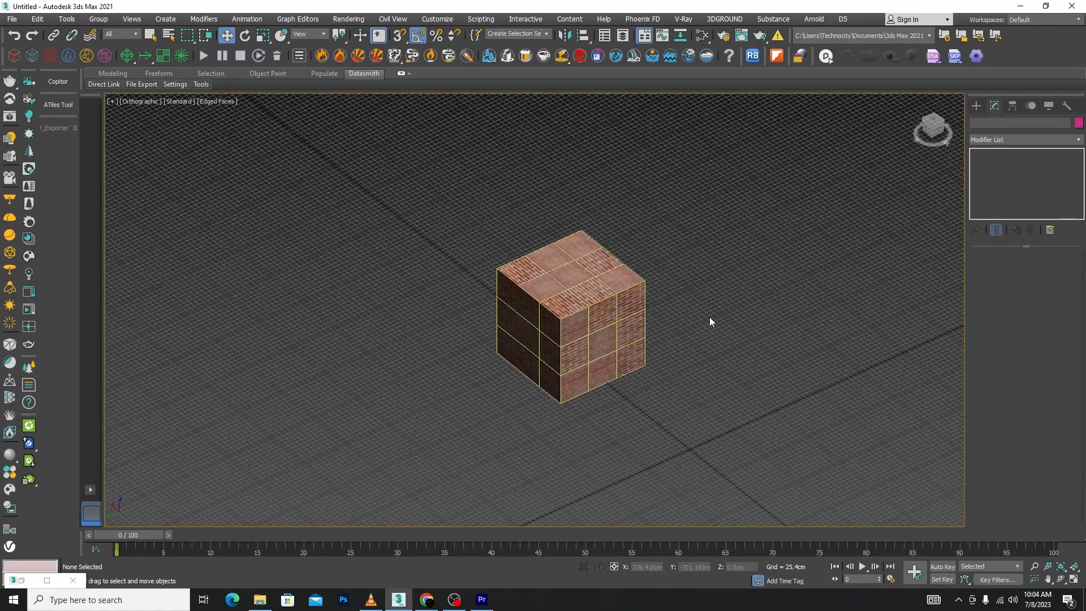